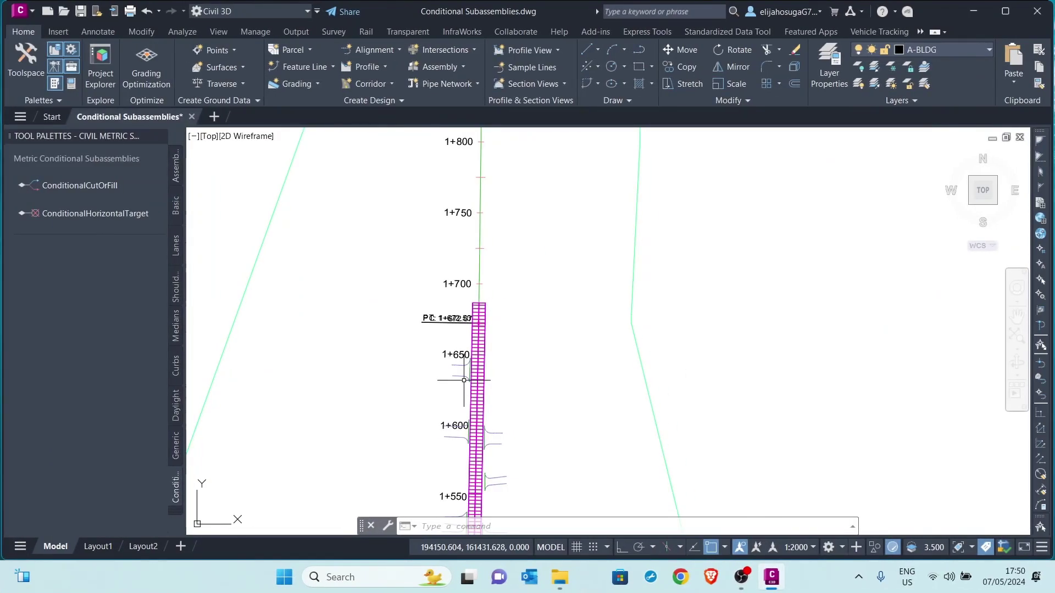
Step: Examine the four driveway and paved-shoulder assemblies and the DRIVEWAY CONDITIONAL assembly below the profile view
scroll(535, 353, down, 3)
scroll(528, 384, down, 3)
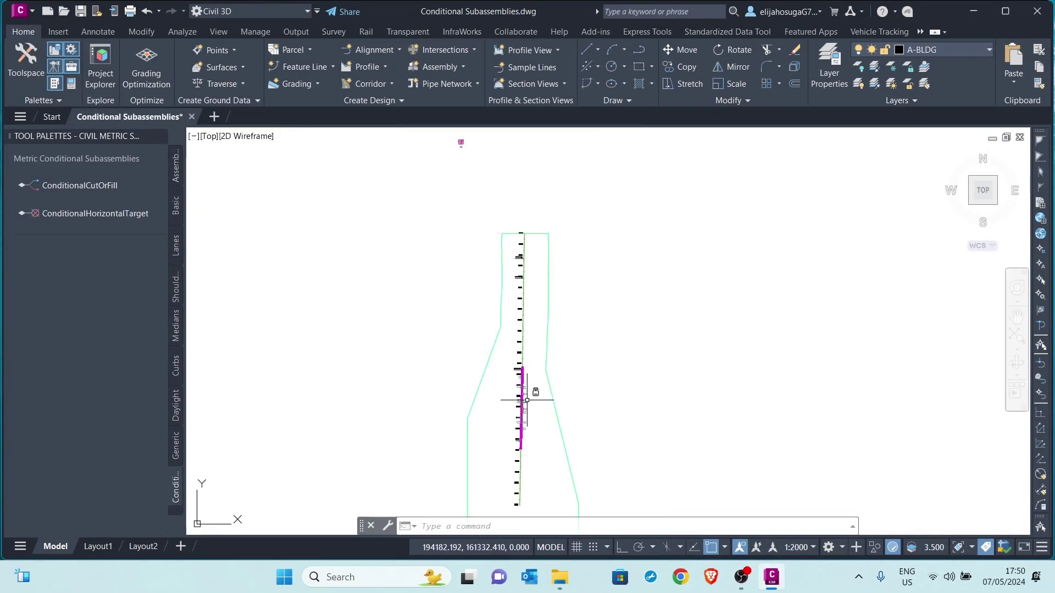
middle_drag(489, 161, 498, 325)
scroll(474, 216, up, 5)
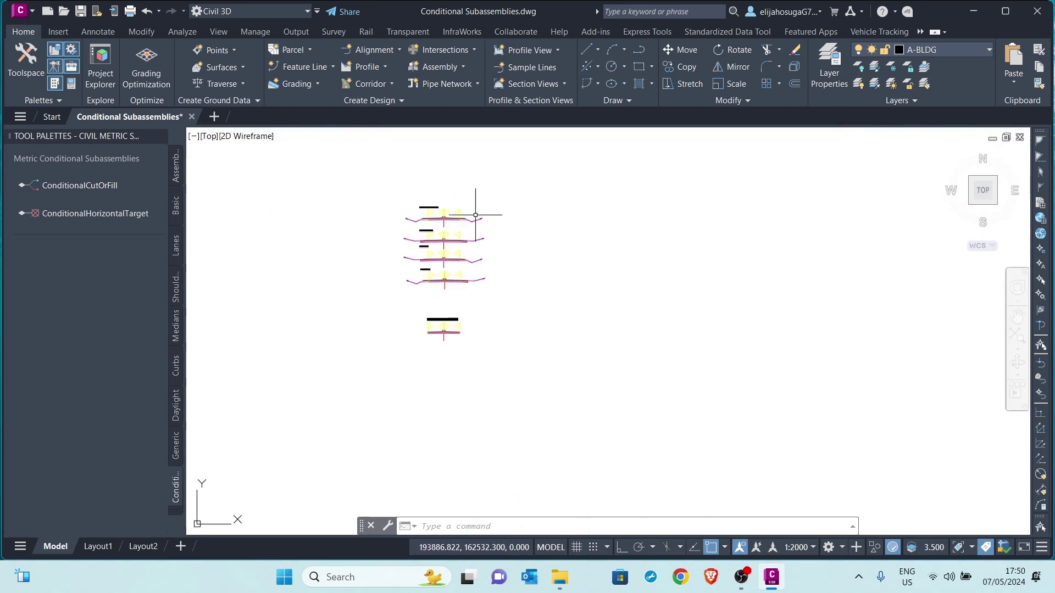
scroll(473, 263, up, 2)
scroll(466, 297, down, 4)
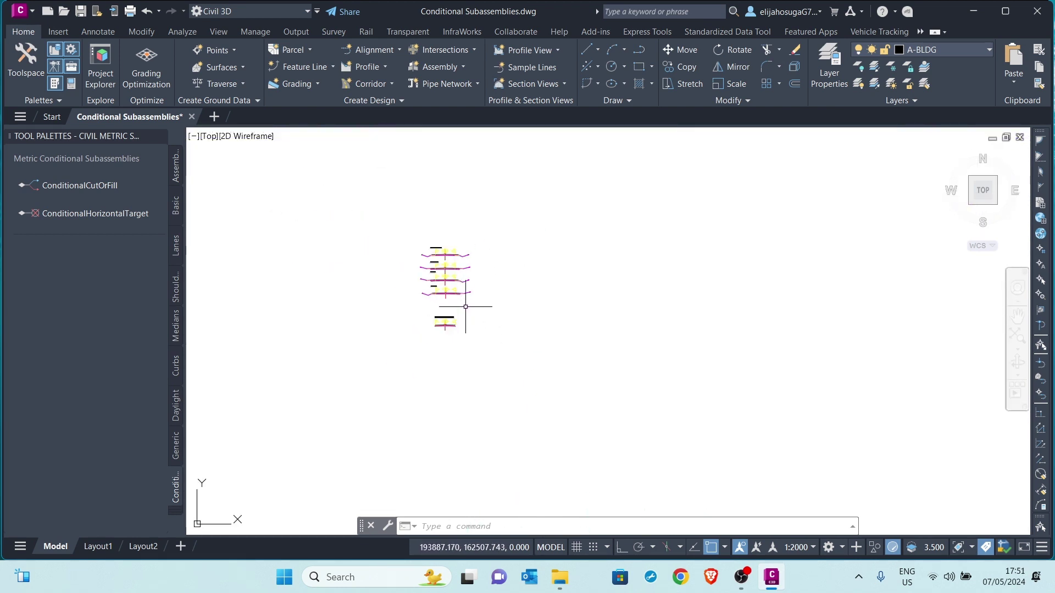
scroll(434, 329, up, 9)
scroll(498, 322, down, 4)
scroll(513, 299, up, 4)
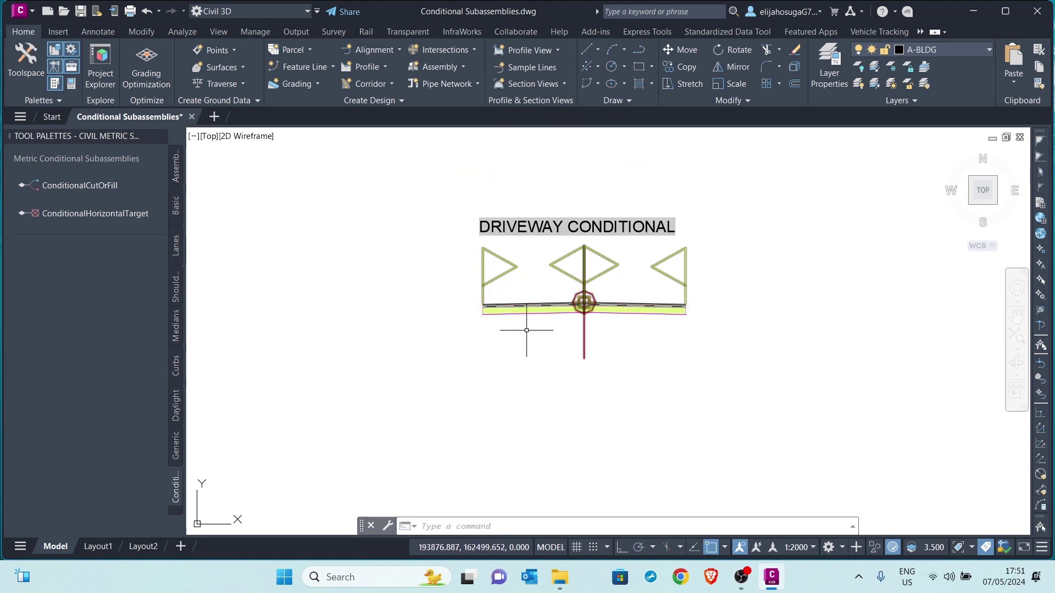
scroll(560, 303, down, 5)
scroll(544, 286, up, 3)
middle_drag(543, 209, 543, 280)
scroll(542, 280, down, 2)
scroll(546, 427, up, 2)
middle_drag(547, 427, 609, 293)
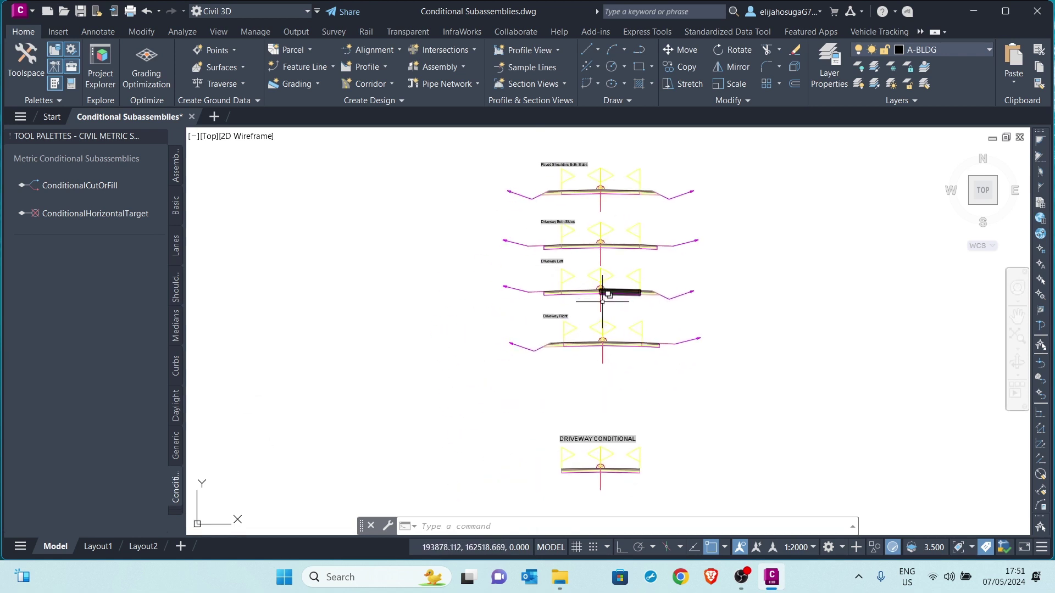
Step: Examine the corridor between stations 1+300 and 1+550 and the driveway outlines on both of its sides
scroll(637, 232, down, 5)
scroll(632, 236, up, 3)
scroll(627, 247, down, 6)
middle_drag(652, 417, 610, 252)
scroll(663, 379, down, 5)
mouse_move(662, 379)
middle_down()
mouse_move(611, 311)
mouse_move(621, 291)
middle_up()
scroll(630, 285, up, 8)
scroll(663, 313, up, 5)
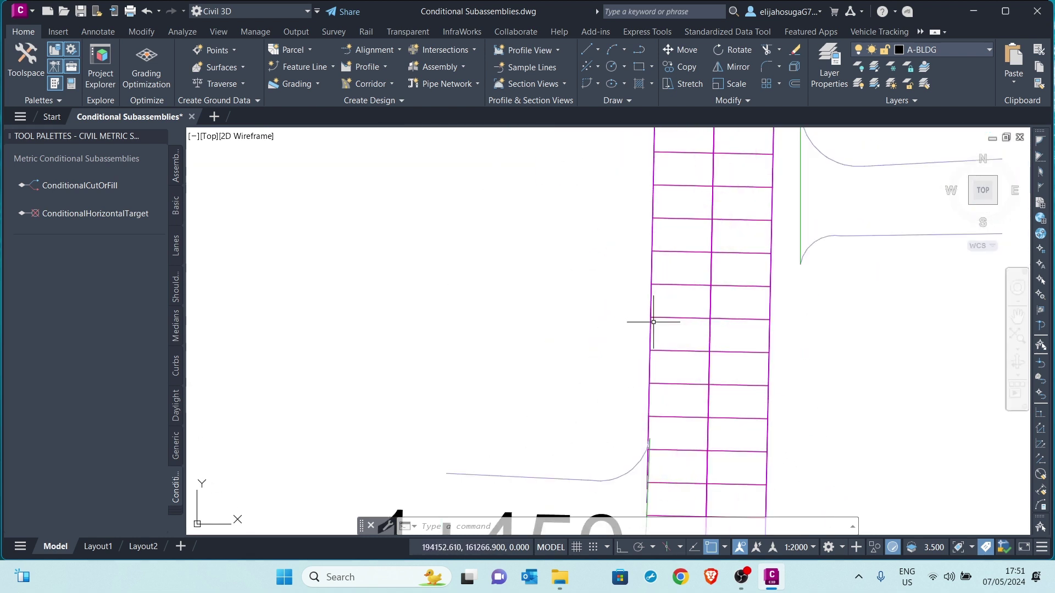
scroll(586, 332, down, 5)
scroll(608, 254, down, 4)
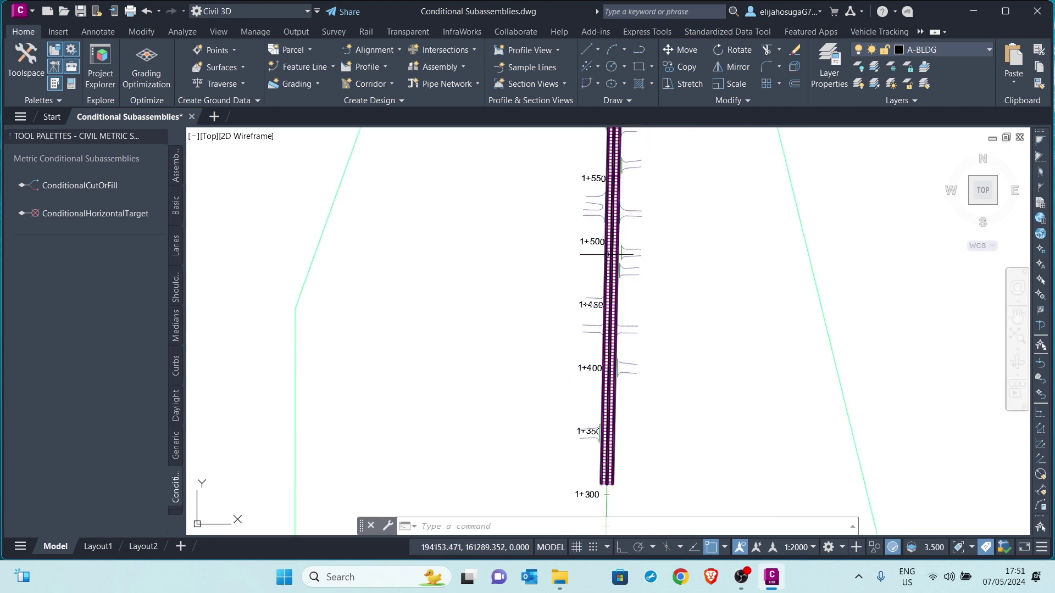
scroll(607, 346, down, 3)
scroll(602, 388, up, 6)
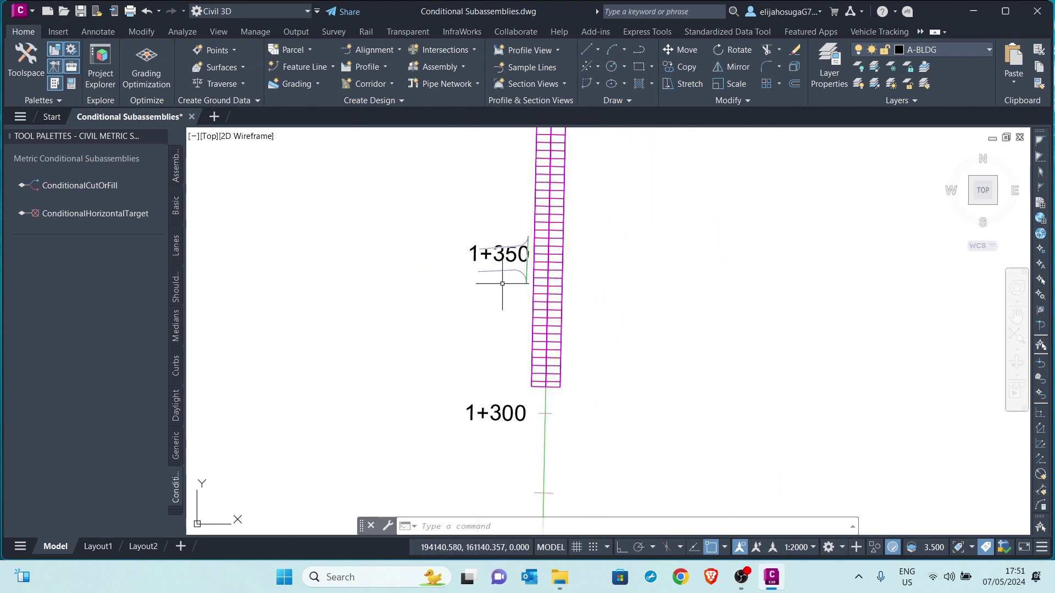
scroll(526, 265, down, 2)
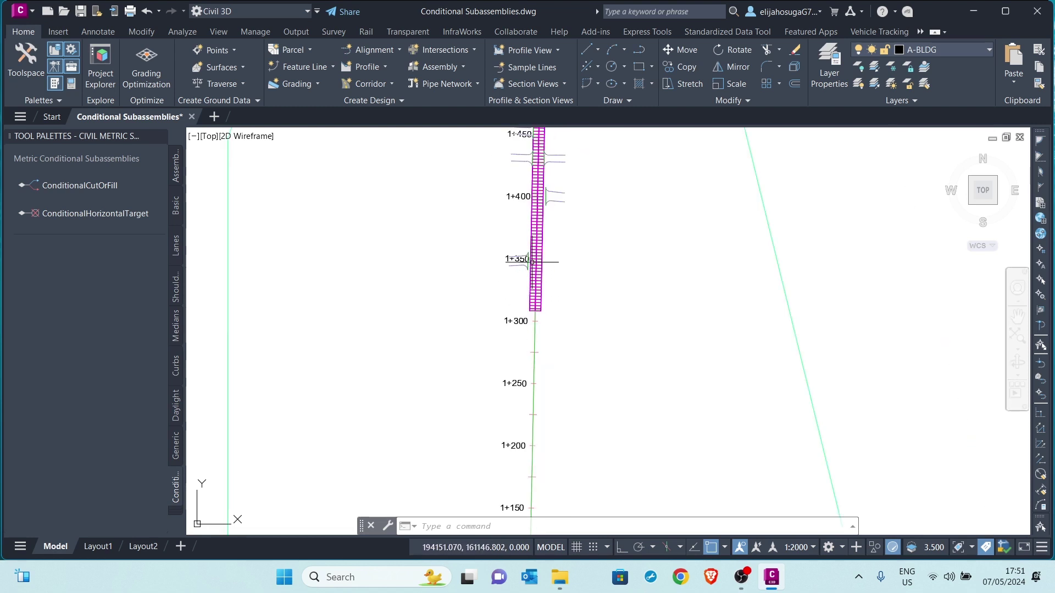
scroll(528, 272, up, 6)
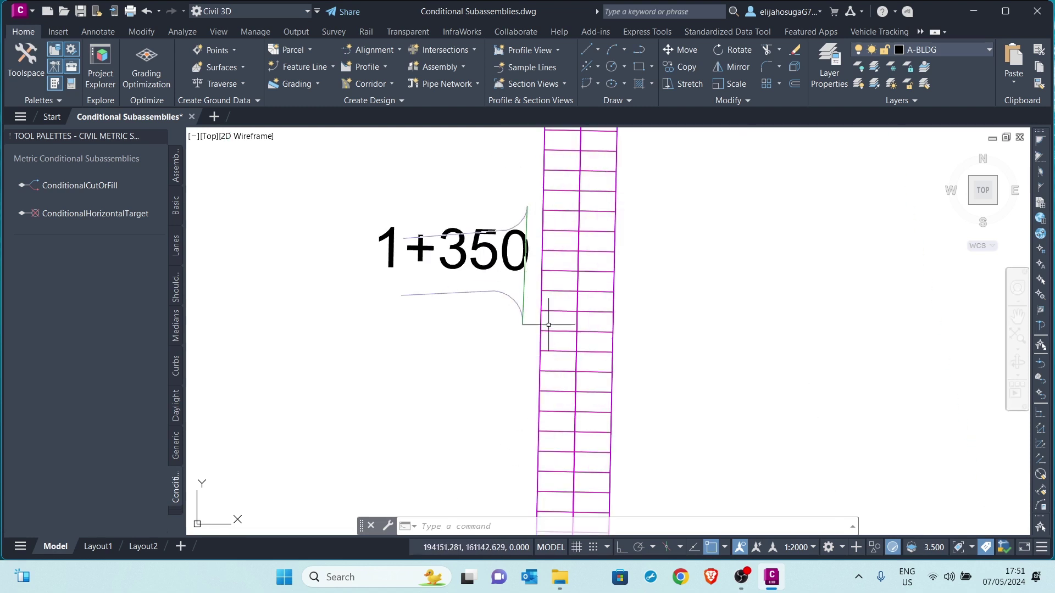
scroll(505, 209, down, 4)
scroll(608, 198, up, 2)
scroll(609, 224, down, 2)
scroll(610, 224, down, 2)
scroll(550, 264, up, 10)
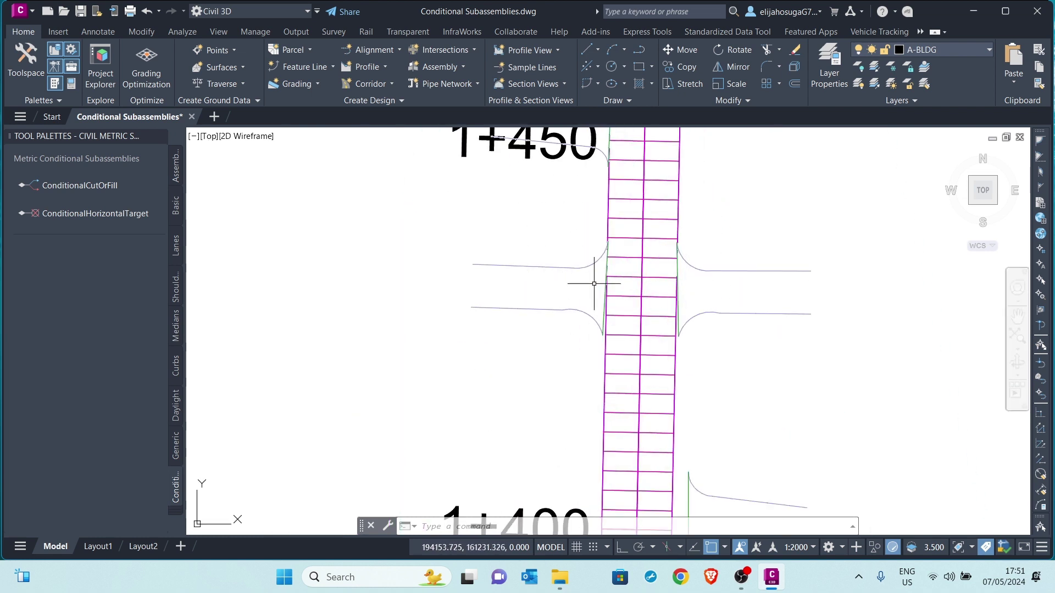
scroll(665, 294, down, 4)
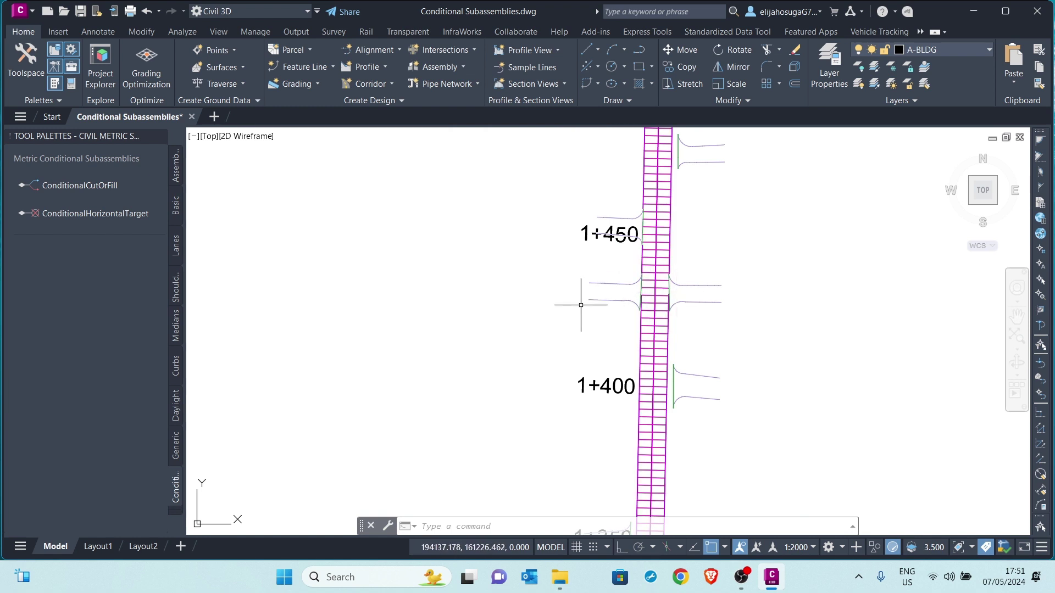
scroll(653, 307, down, 6)
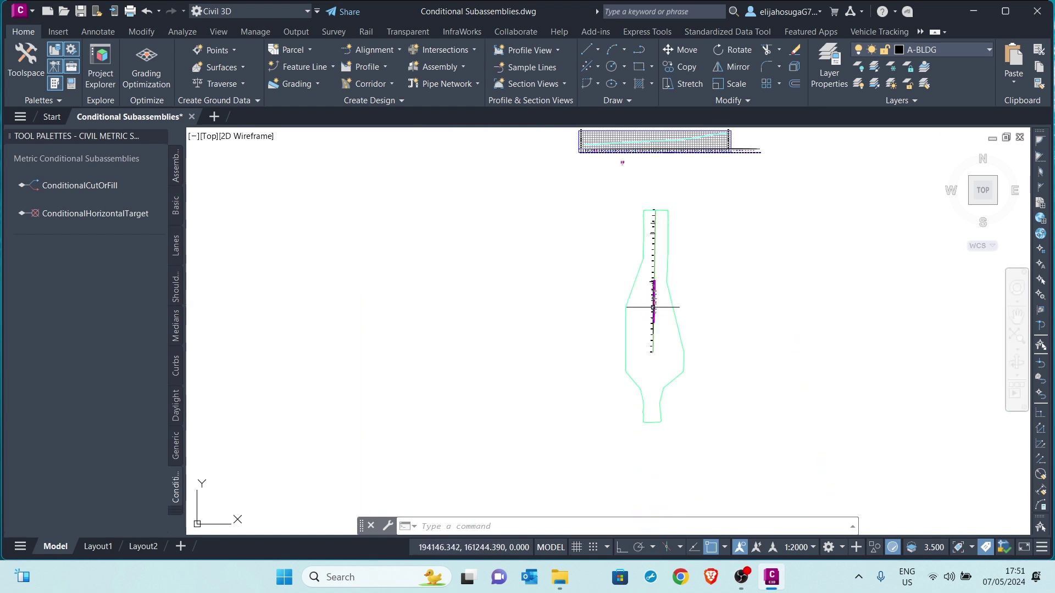
Step: Compare the Driveway Both Sides, Driveway Left and Driveway Right assemblies with the driveways along the corridor up to station 1+700
mouse_move(643, 222)
middle_down()
mouse_move(608, 320)
mouse_move(589, 192)
mouse_move(575, 242)
mouse_move(586, 256)
middle_up()
scroll(589, 193, up, 5)
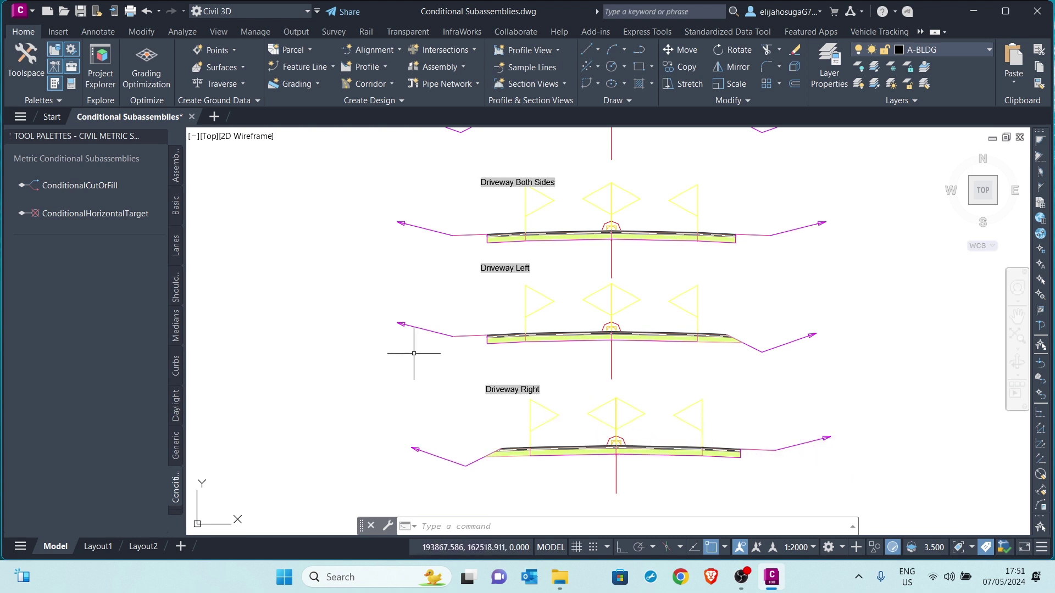
scroll(414, 354, down, 15)
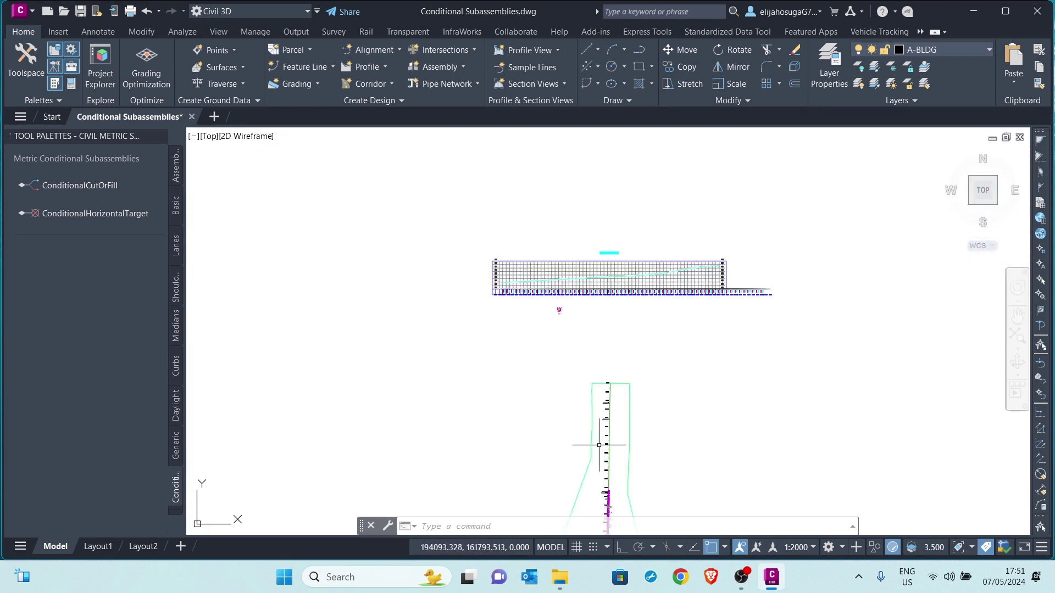
scroll(599, 445, up, 10)
scroll(598, 302, down, 8)
scroll(597, 302, up, 8)
scroll(627, 289, down, 4)
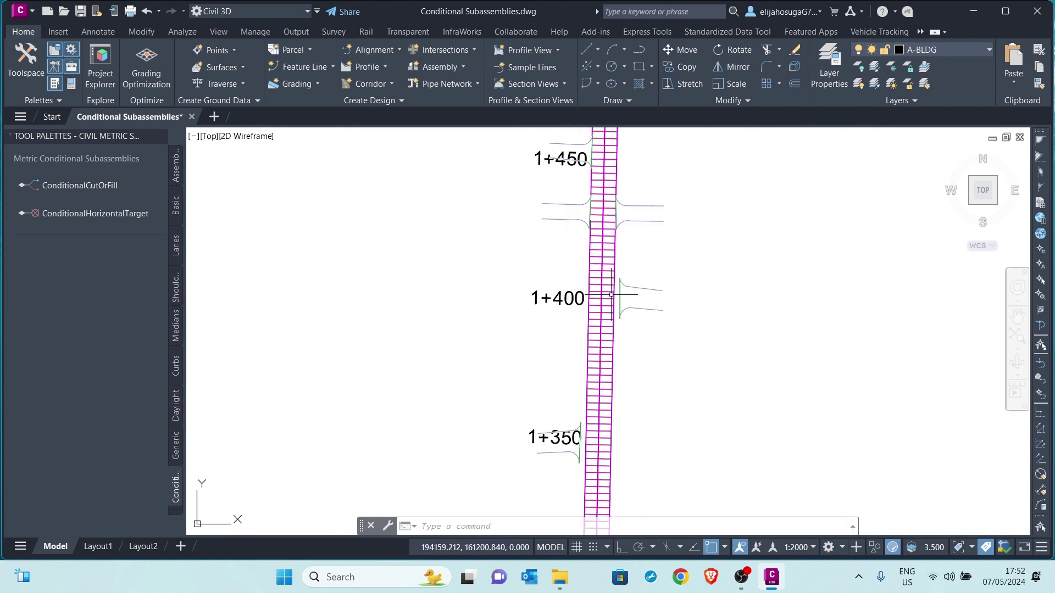
scroll(636, 294, down, 5)
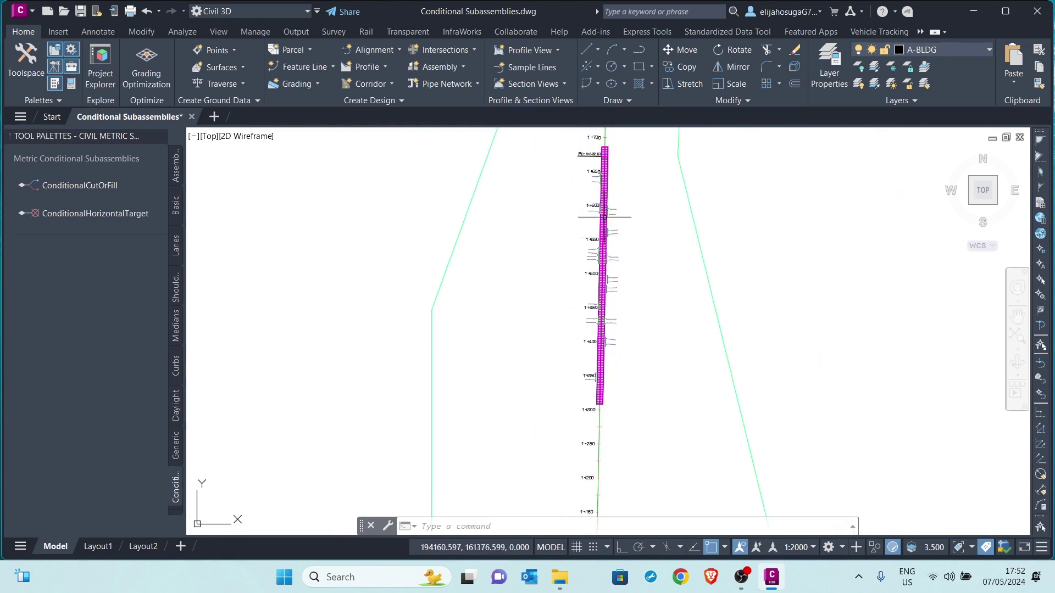
scroll(604, 209, up, 4)
middle_drag(582, 248, 582, 298)
middle_drag(592, 214, 579, 311)
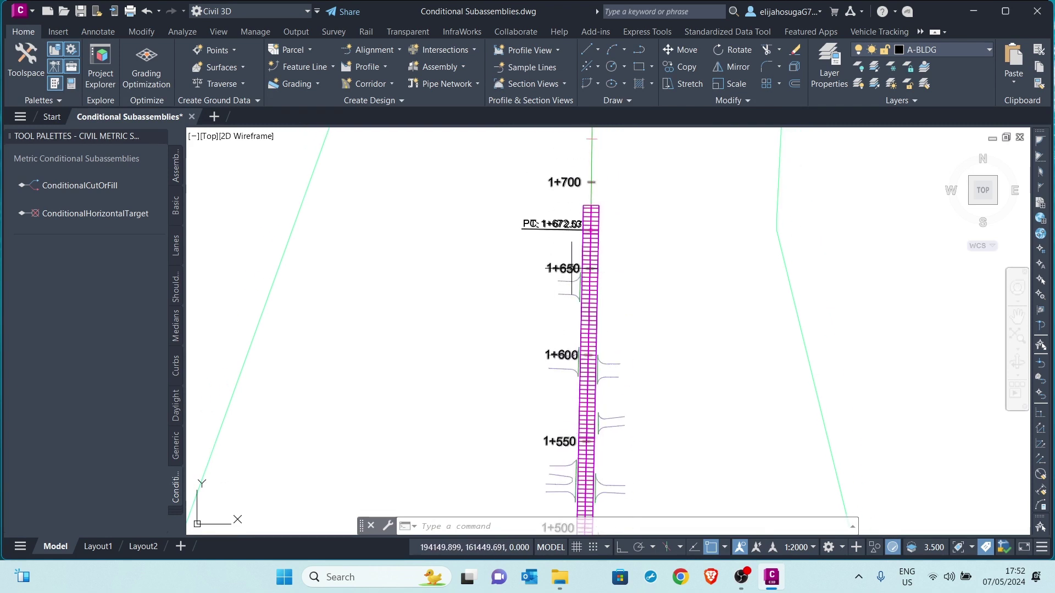
scroll(587, 270, up, 4)
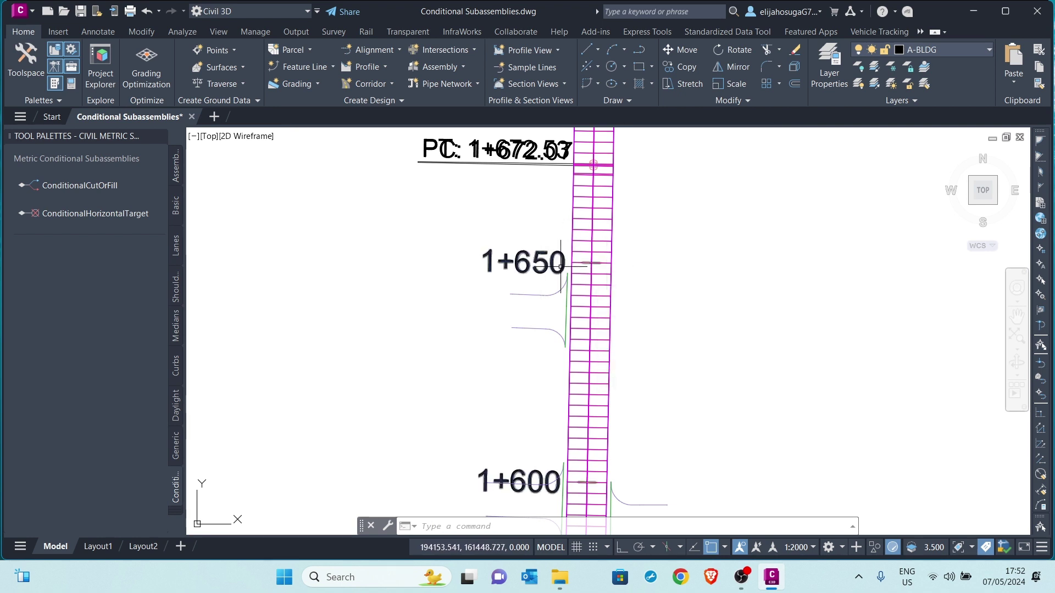
scroll(560, 267, down, 10)
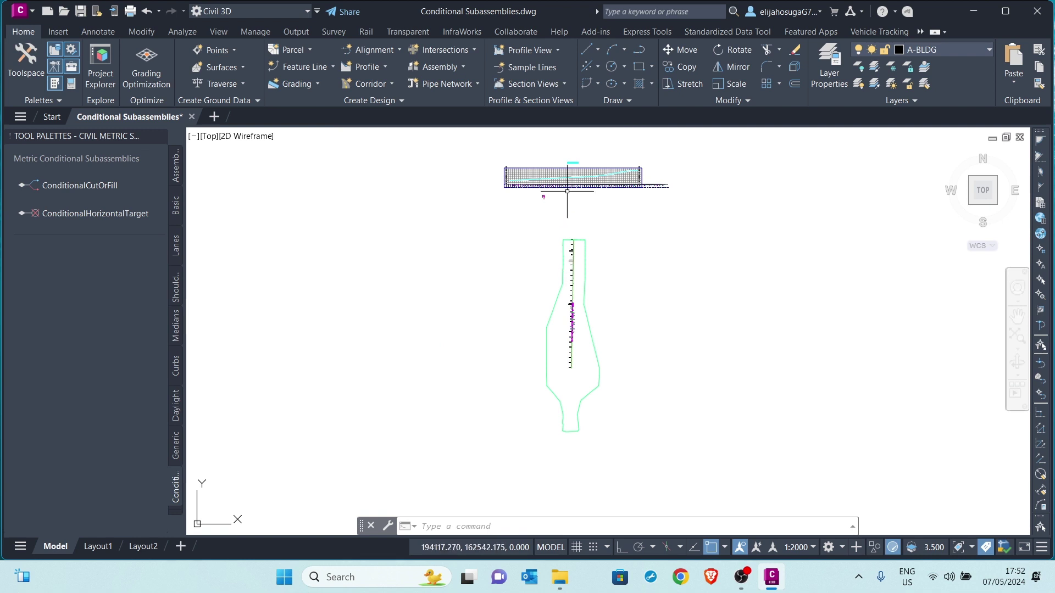
Step: Review the Paved Shoulders Both Sides and driveway assemblies against the single DRIVEWAY CONDITIONAL assembly
scroll(563, 220, up, 8)
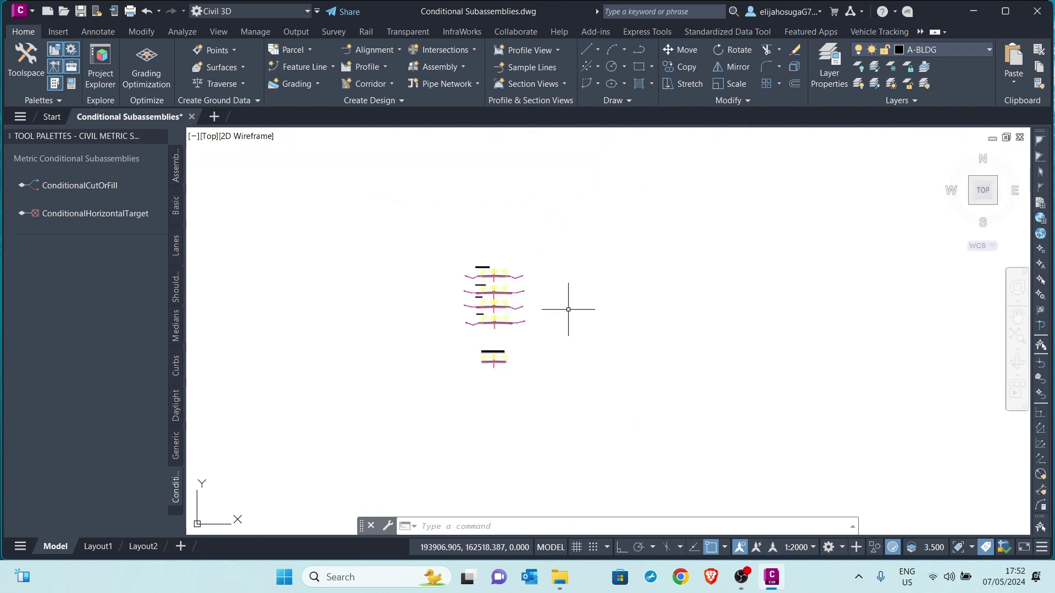
scroll(487, 284, up, 3)
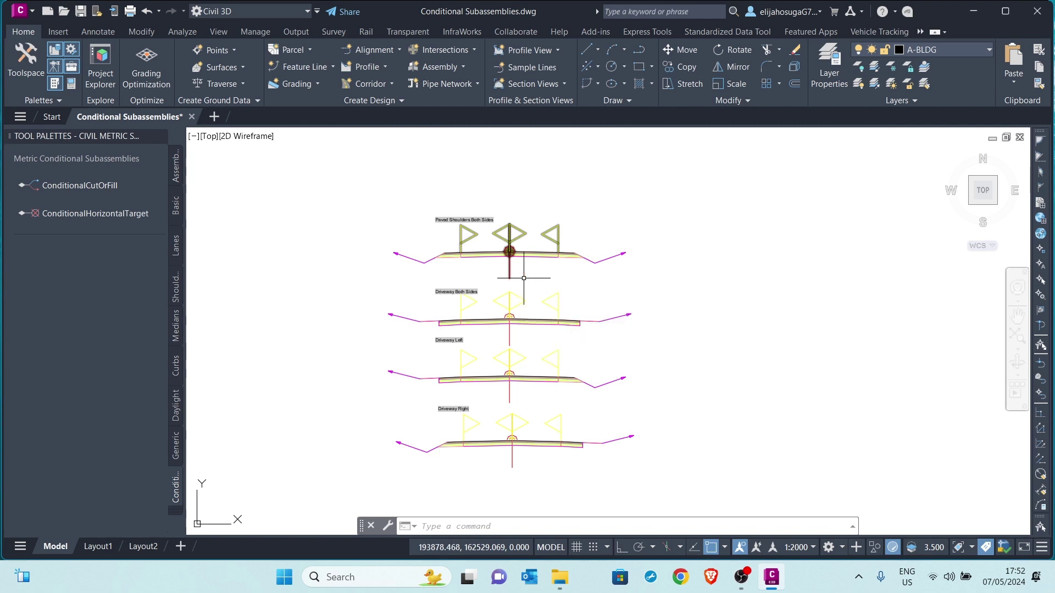
scroll(565, 275, down, 5)
scroll(556, 278, up, 4)
scroll(555, 327, up, 5)
scroll(476, 275, down, 4)
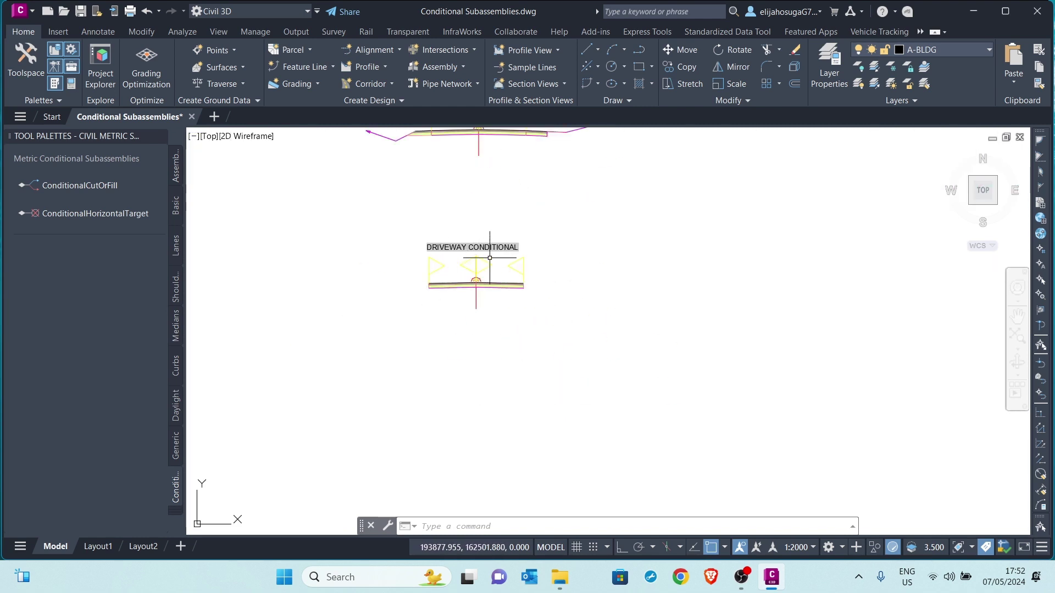
scroll(522, 281, down, 5)
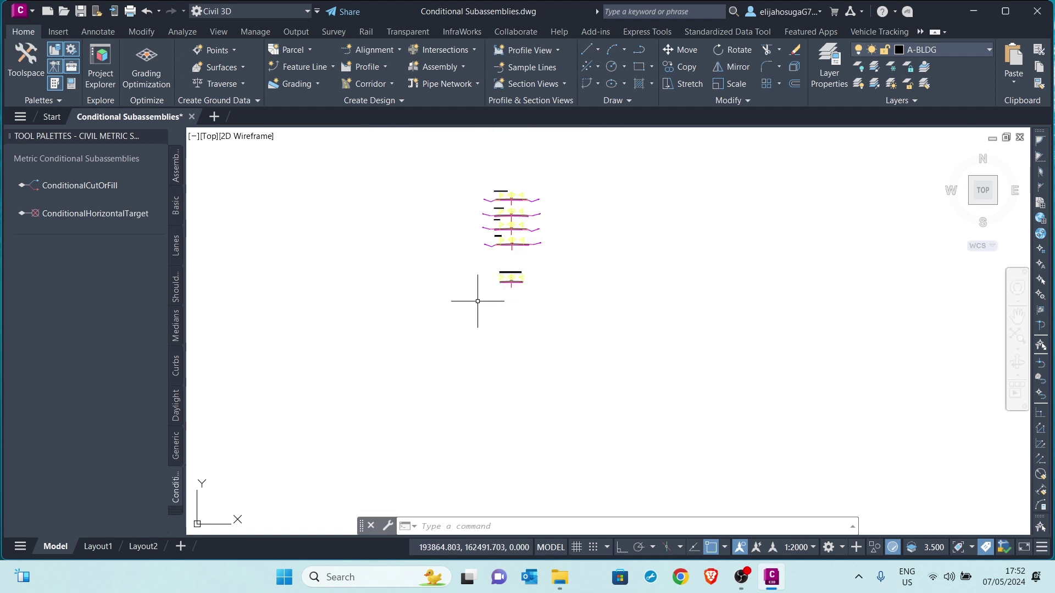
scroll(513, 237, up, 6)
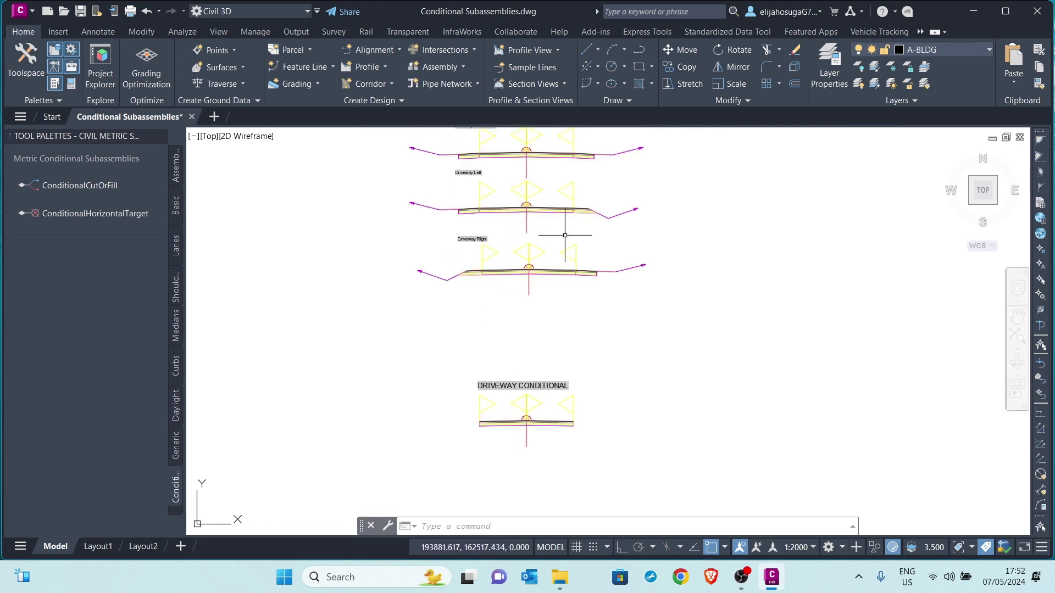
scroll(565, 235, down, 2)
scroll(541, 247, up, 5)
scroll(497, 212, down, 5)
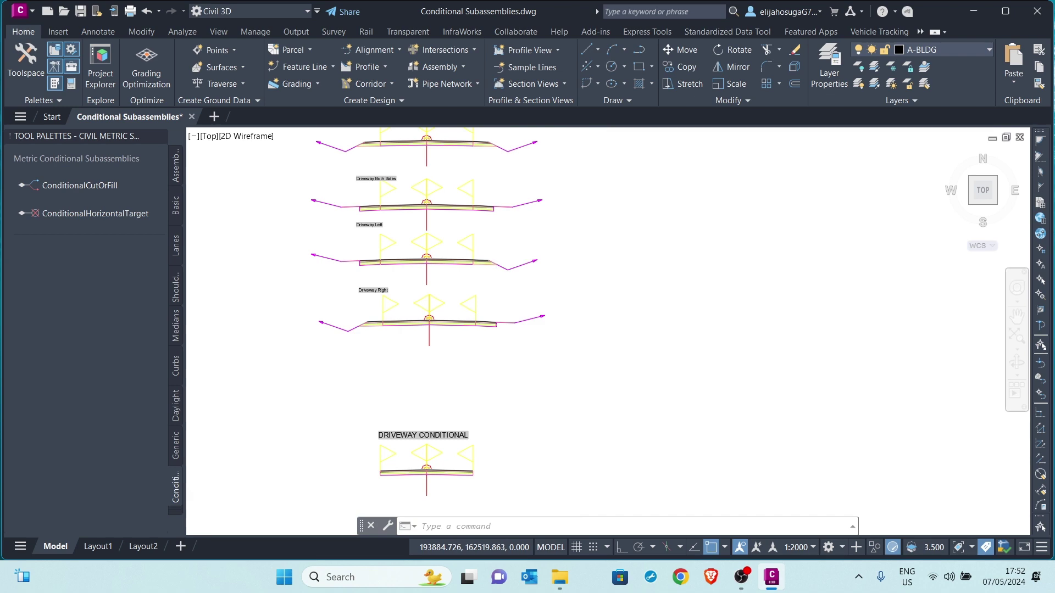
scroll(519, 229, up, 5)
scroll(502, 266, down, 10)
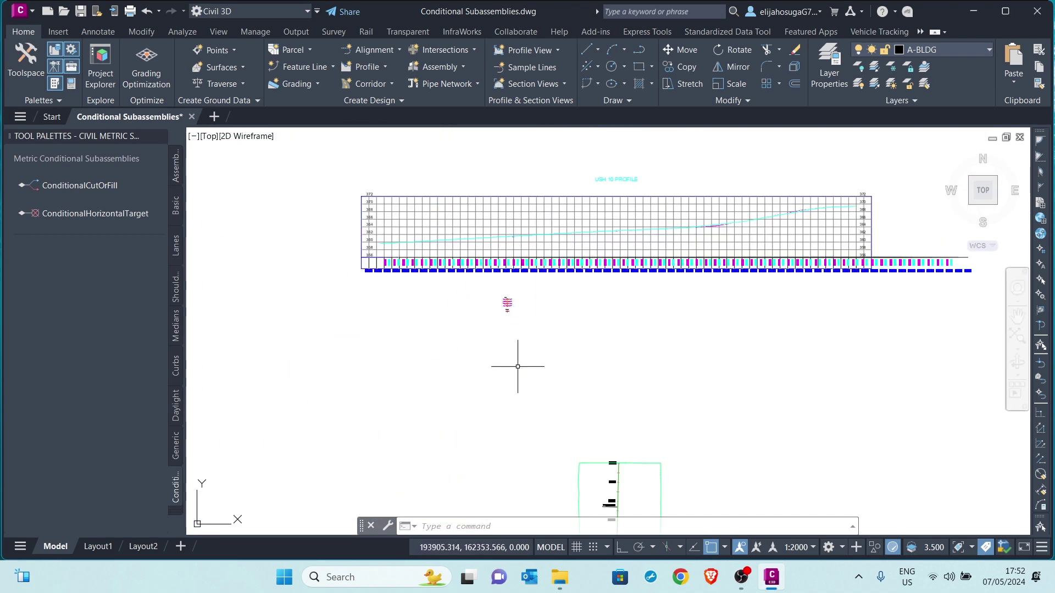
Step: Inspect the driveway outlines and their closing lines beside the corridor near stations 1+650 and 1+600
scroll(495, 412, up, 8)
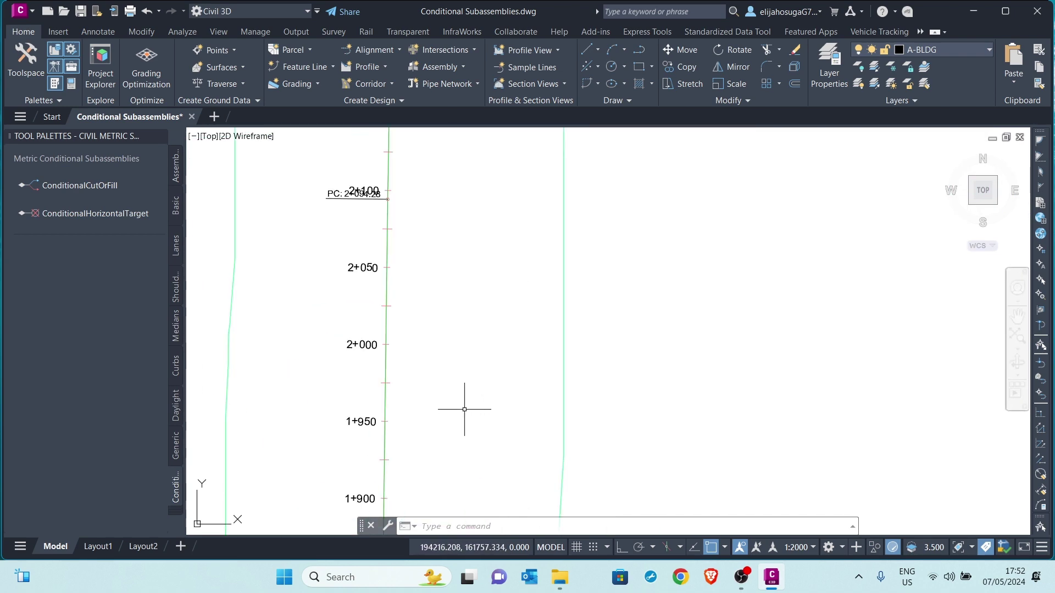
scroll(439, 357, down, 4)
scroll(412, 429, up, 7)
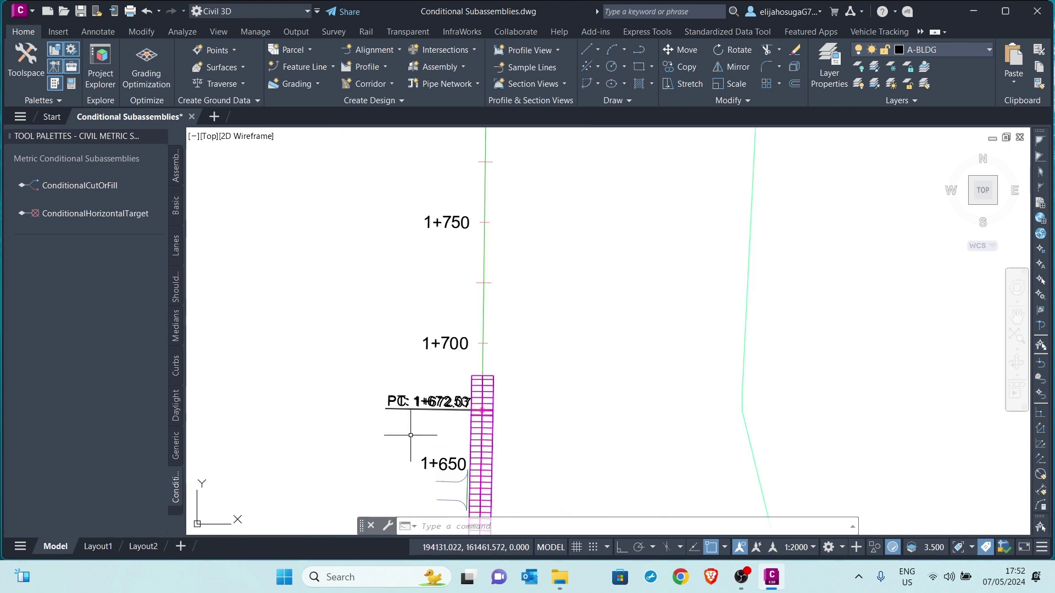
scroll(469, 442, down, 3)
scroll(489, 295, up, 6)
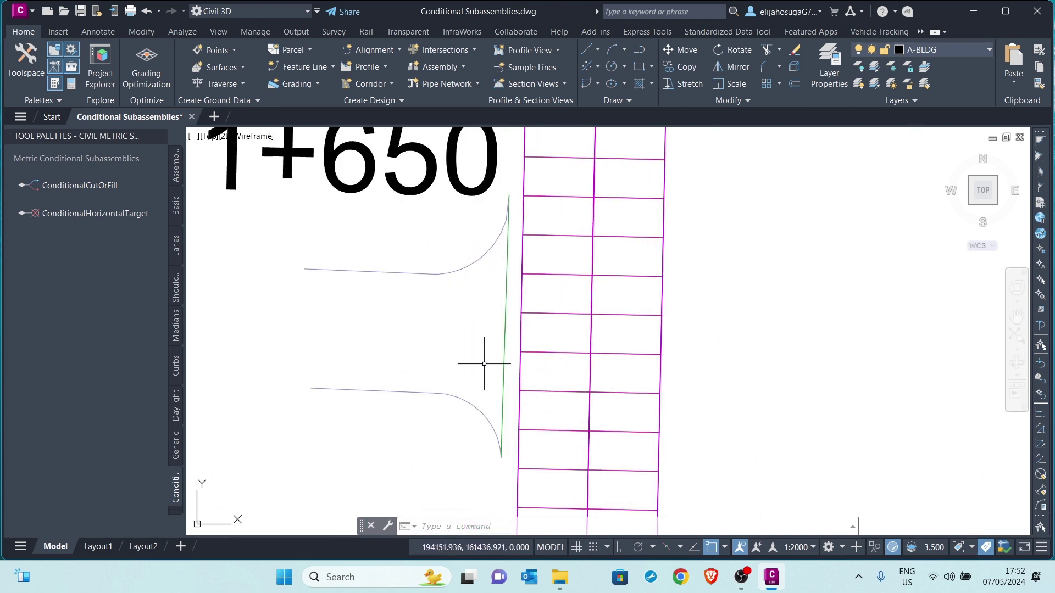
scroll(253, 303, down, 5)
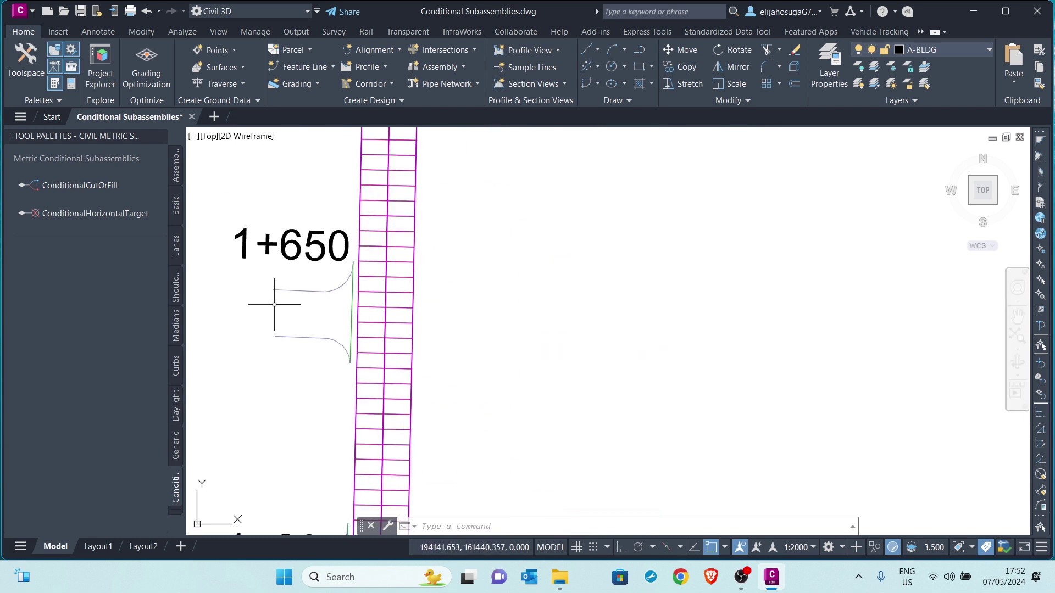
scroll(320, 323, up, 8)
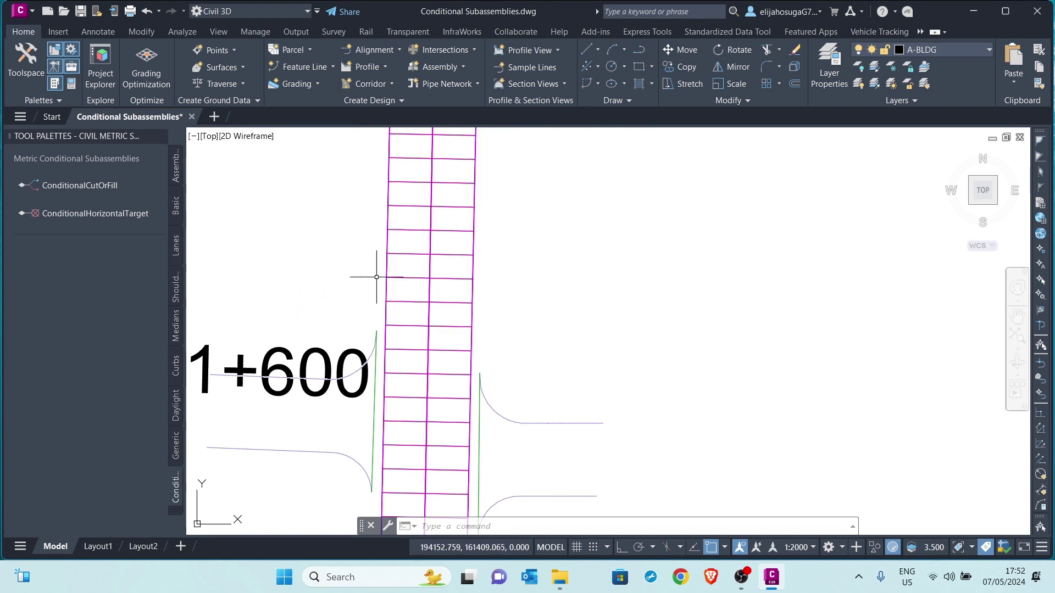
Step: Attach a right-side ConditionalHorizontalTarget of type Target Found to the top marker at the right lane edge of the DRIVEWAY CONDITIONAL assembly
scroll(370, 278, down, 10)
mouse_move(405, 283)
middle_down()
mouse_move(425, 279)
mouse_move(429, 315)
middle_up()
scroll(365, 228, up, 6)
scroll(450, 269, up, 5)
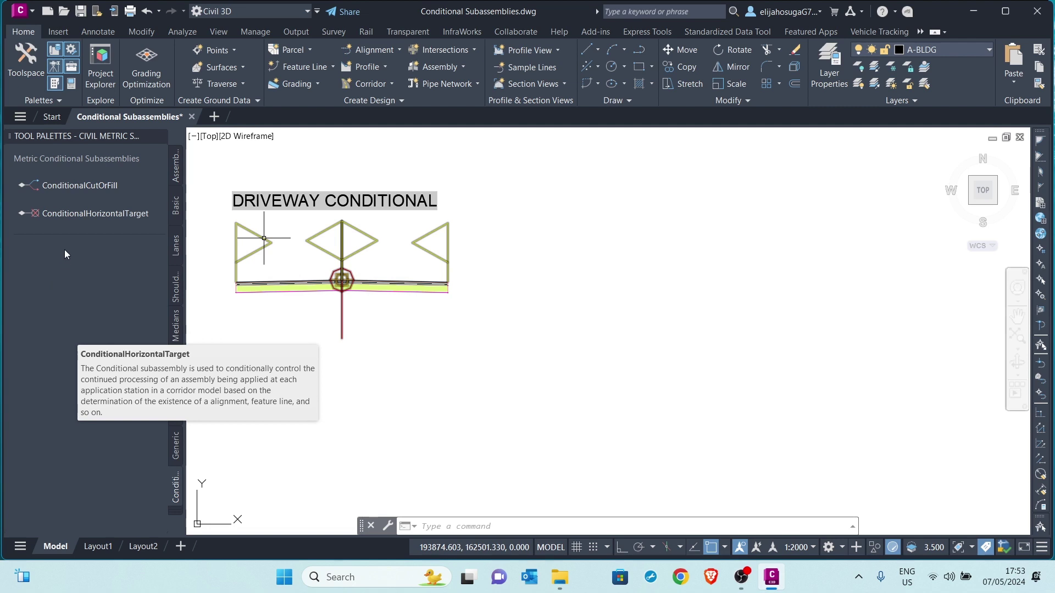
click(88, 216)
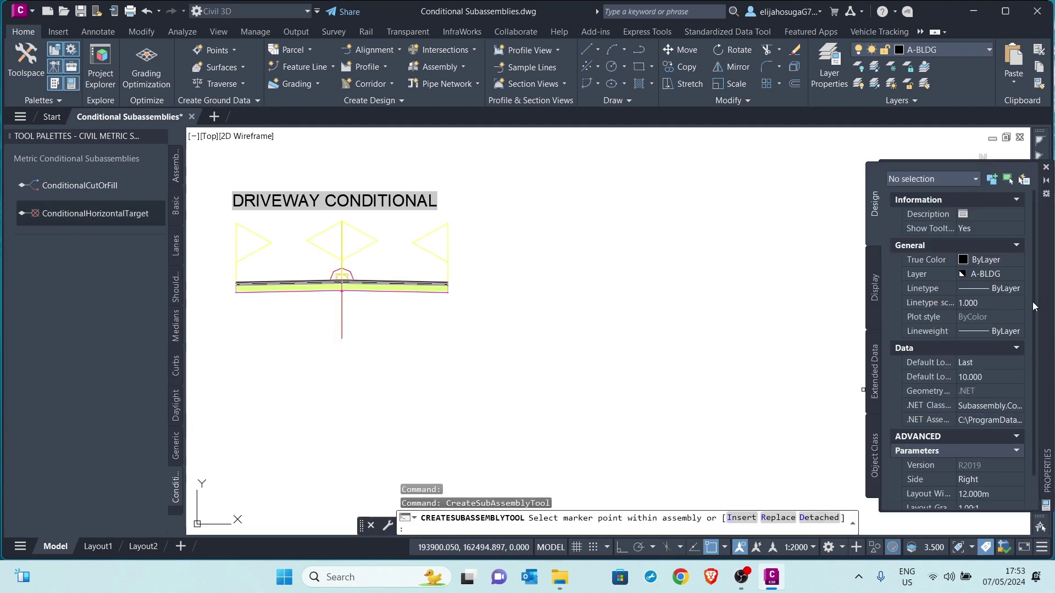
scroll(977, 306, down, 1)
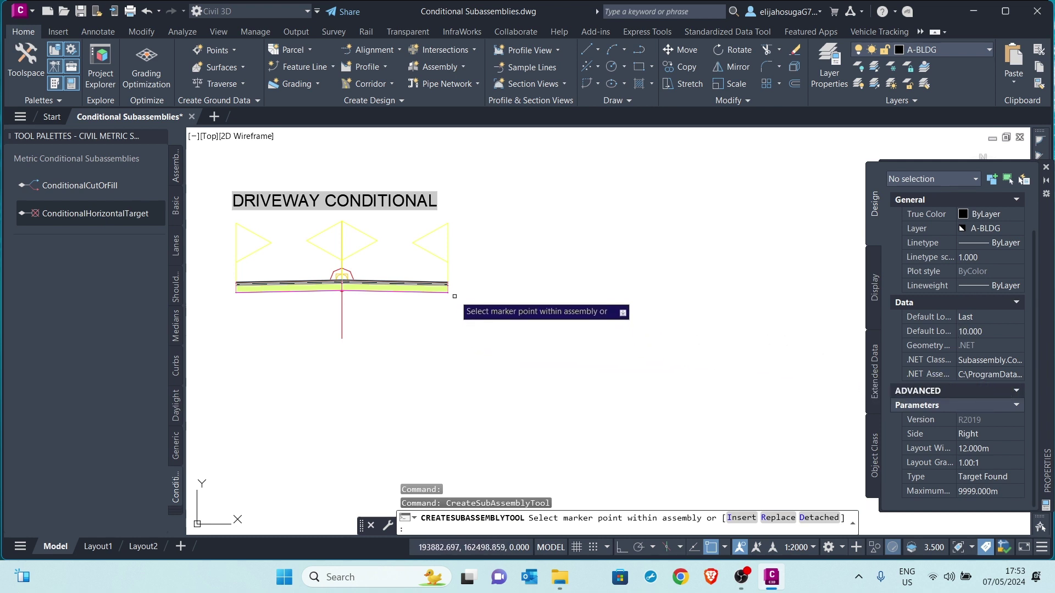
scroll(454, 286, up, 3)
scroll(387, 266, down, 3)
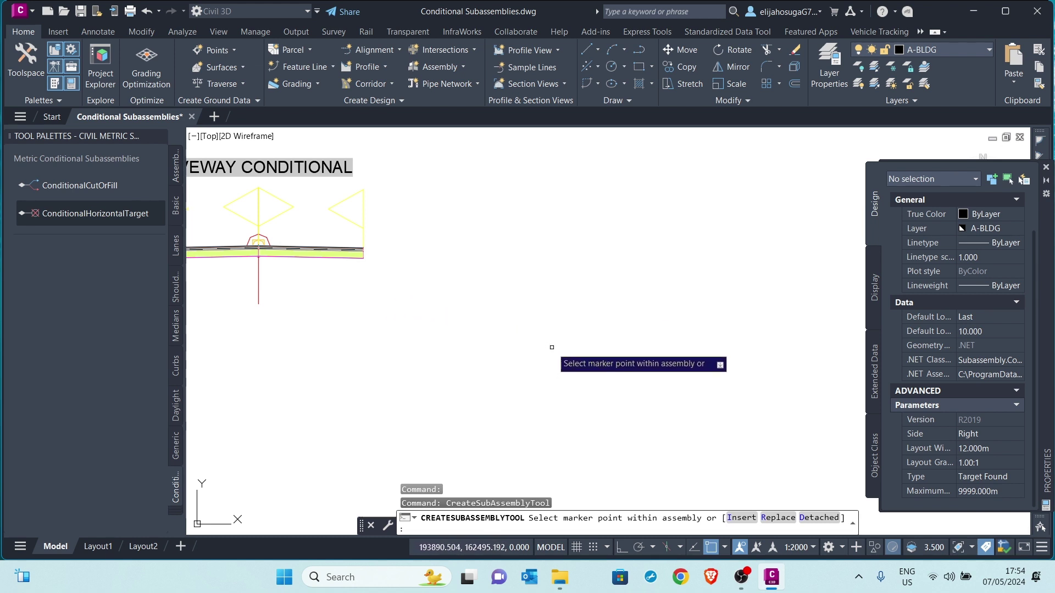
scroll(344, 251, up, 4)
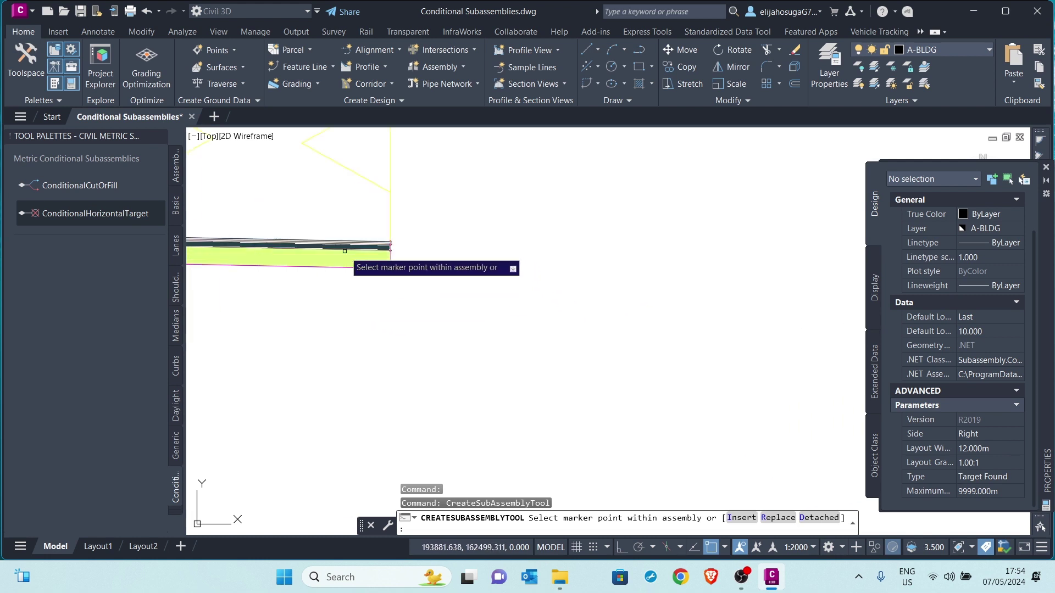
scroll(432, 258, up, 5)
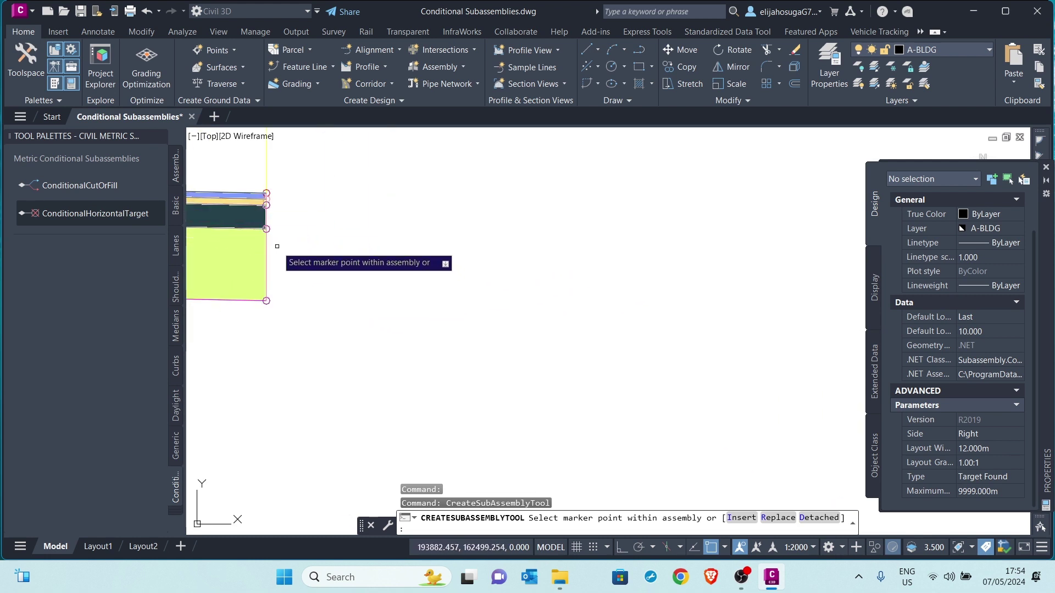
scroll(276, 246, down, 5)
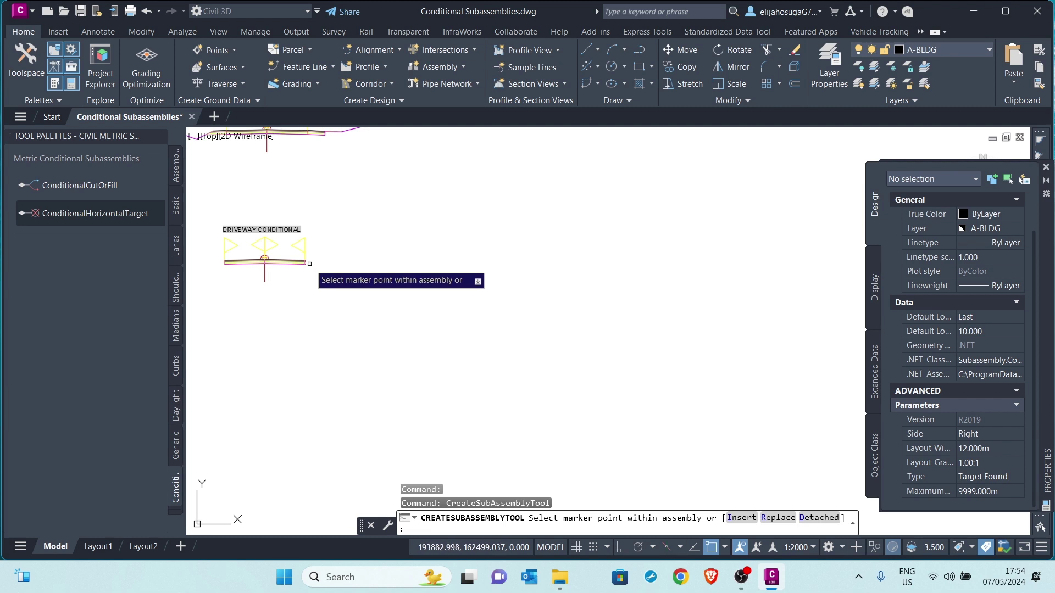
scroll(310, 264, up, 8)
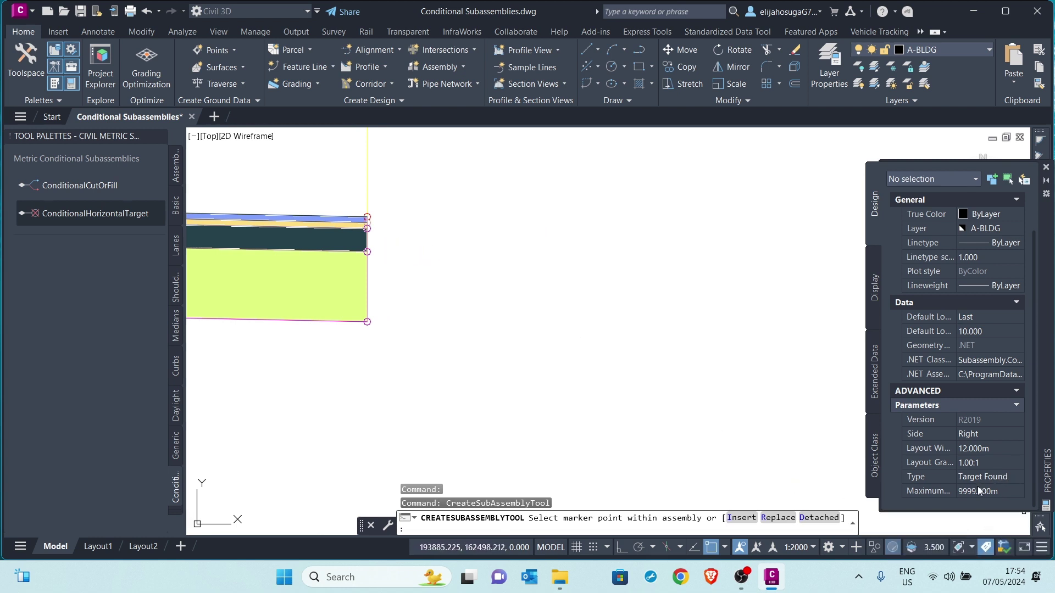
scroll(375, 222, up, 2)
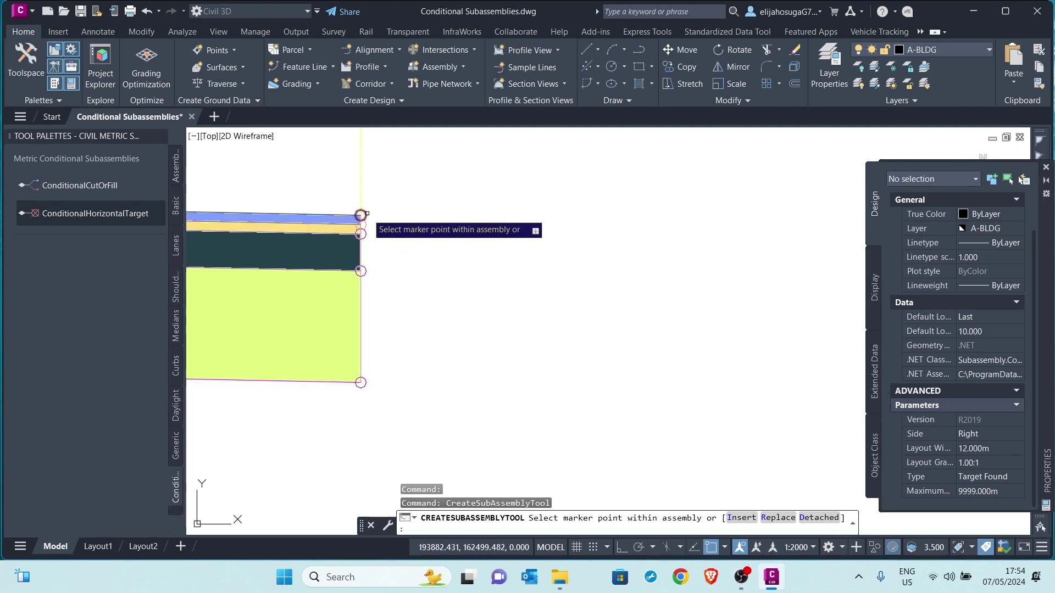
click(360, 214)
scroll(572, 357, down, 4)
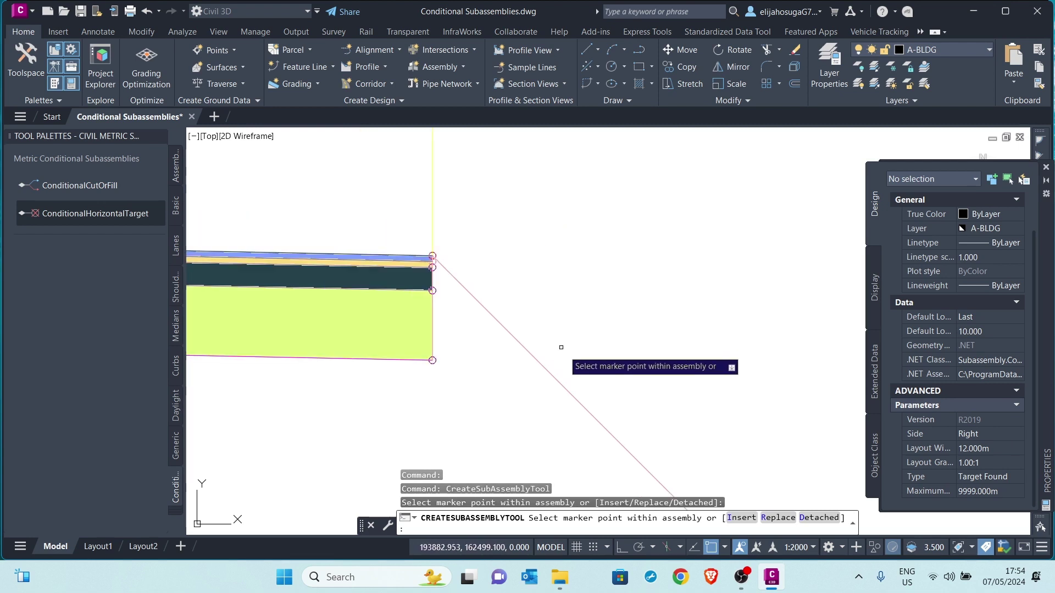
scroll(589, 378, down, 3)
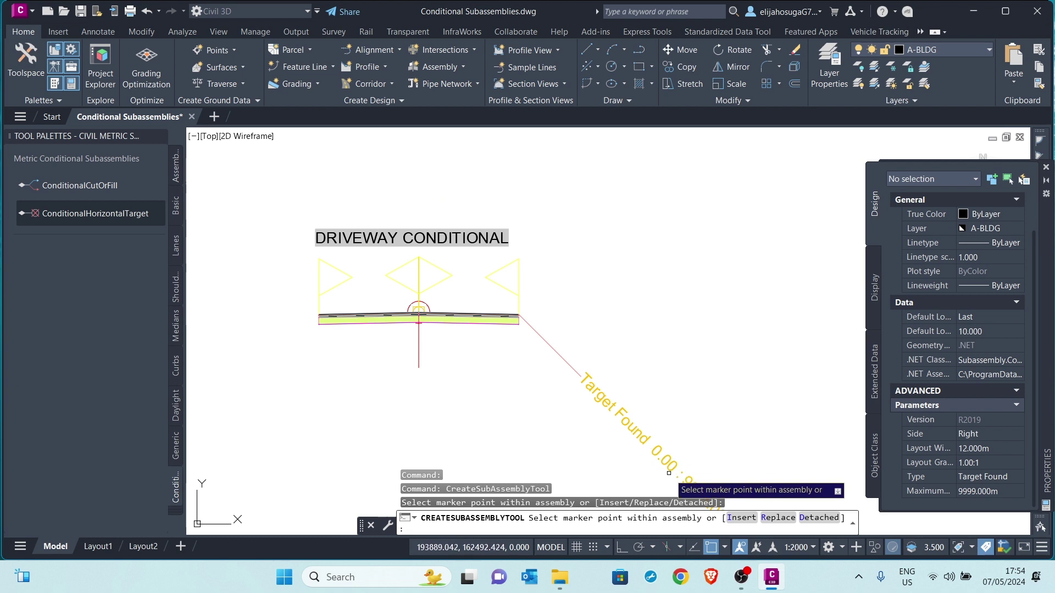
middle_drag(635, 424, 555, 342)
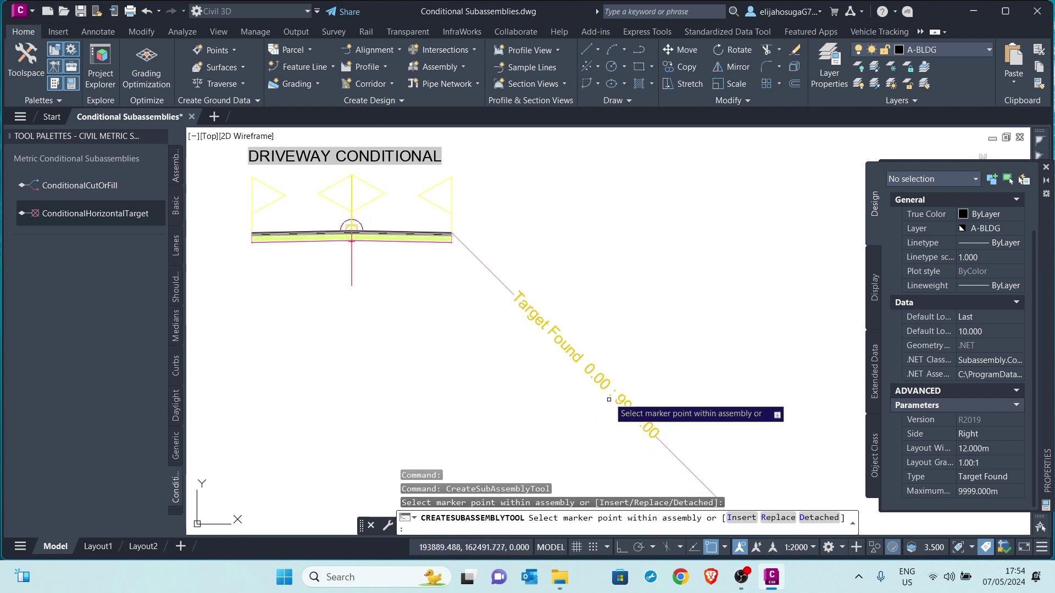
Step: Try to set the conditional subassembly's layout width to 8 m while placement is still active
click(977, 449)
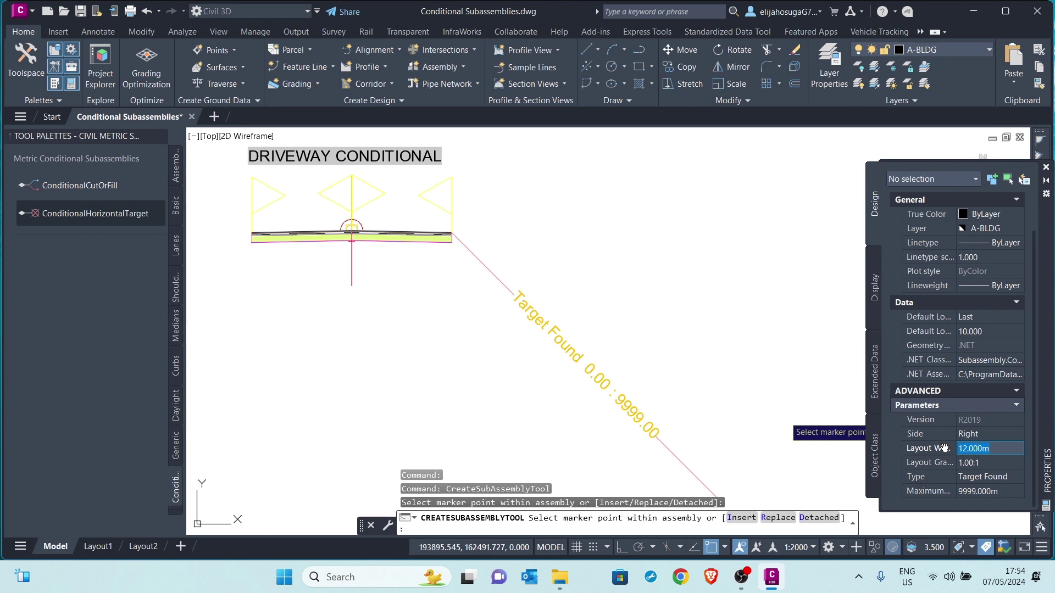
scroll(504, 294, down, 4)
scroll(522, 310, up, 4)
scroll(523, 313, down, 2)
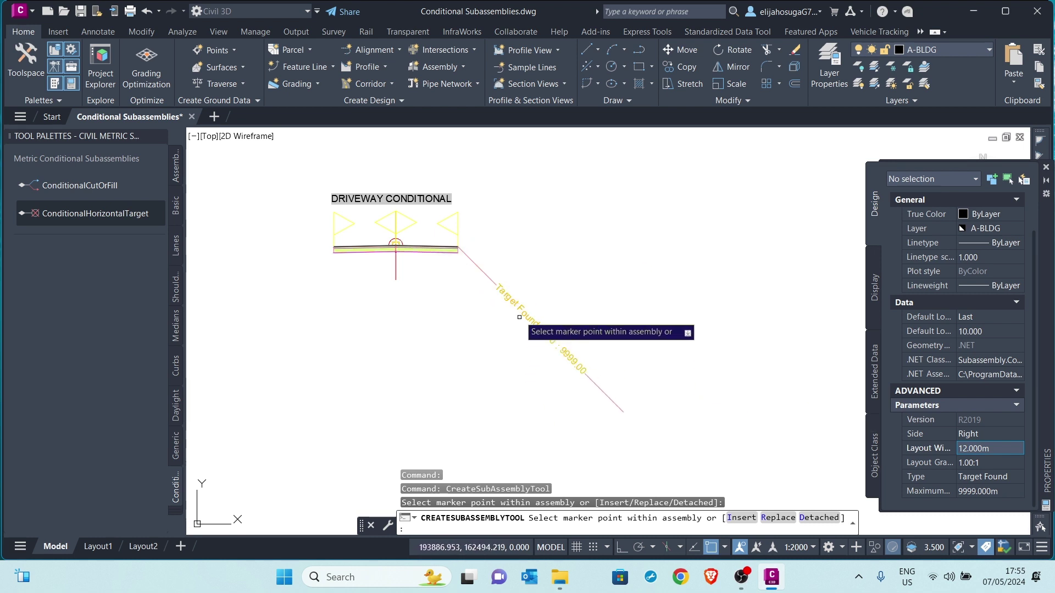
click(983, 449)
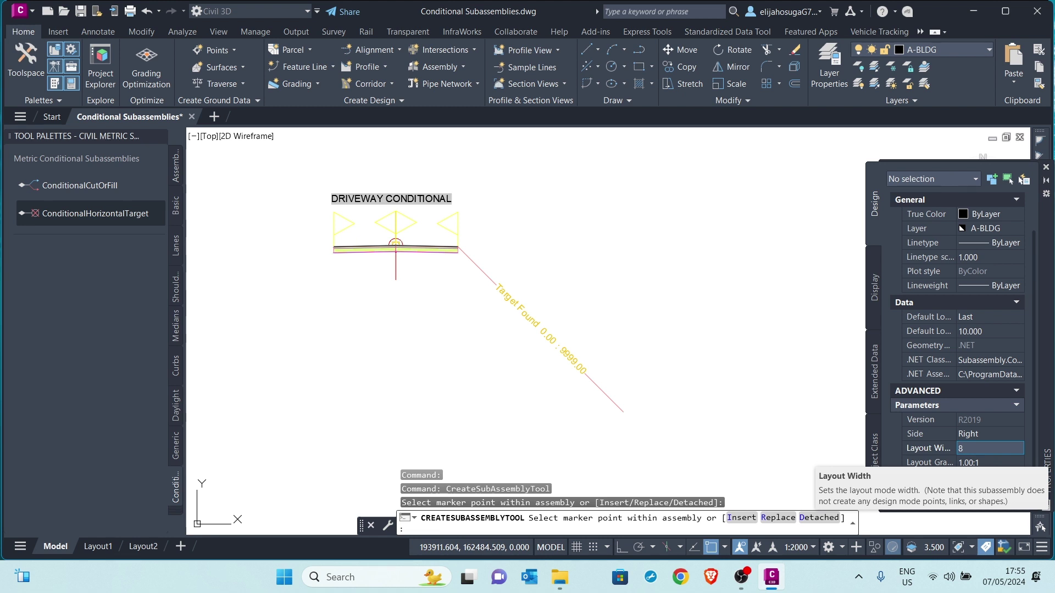
text(8)
key(Tab)
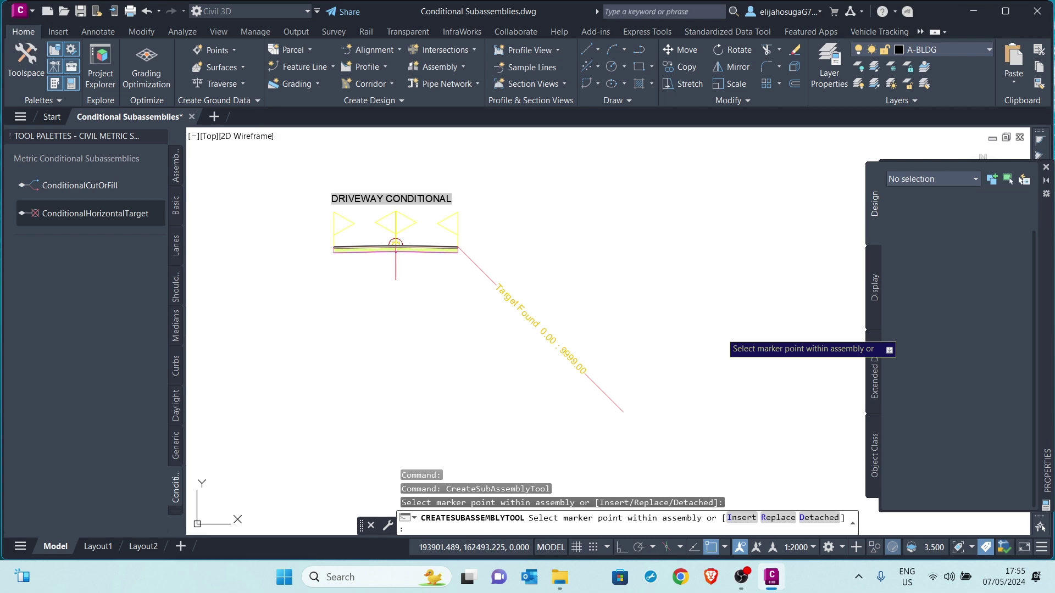
Step: Finish the placement and set the Target Found subassembly's layout width to 8 m in its properties
key(Escape)
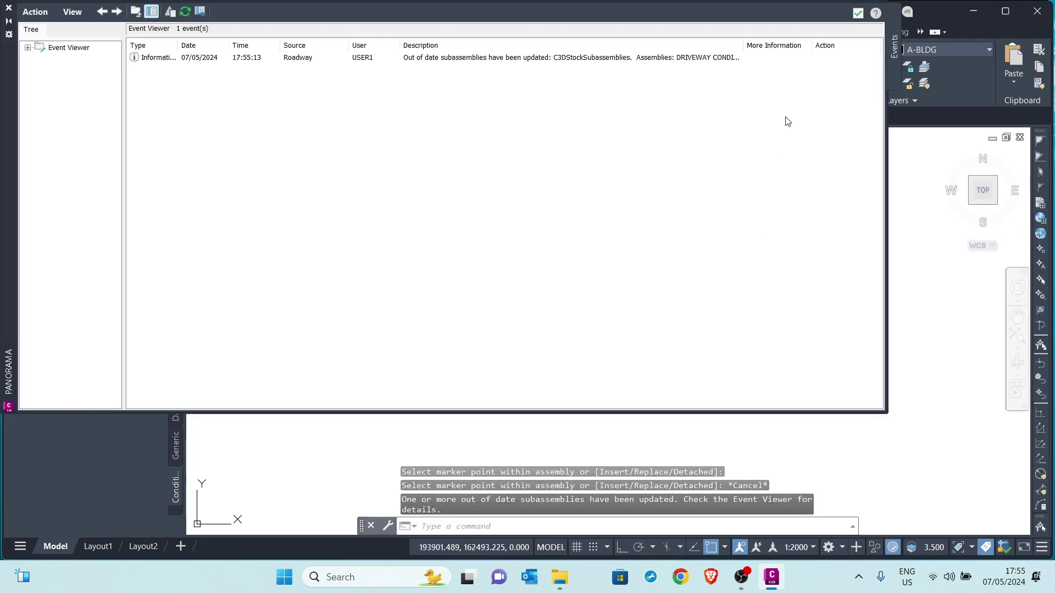
click(858, 13)
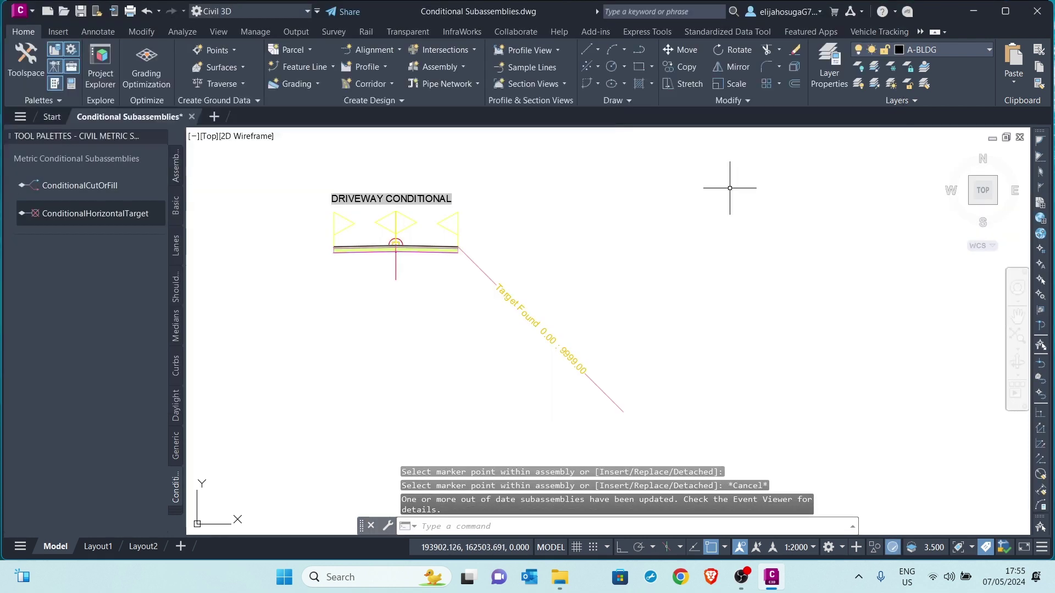
click(492, 276)
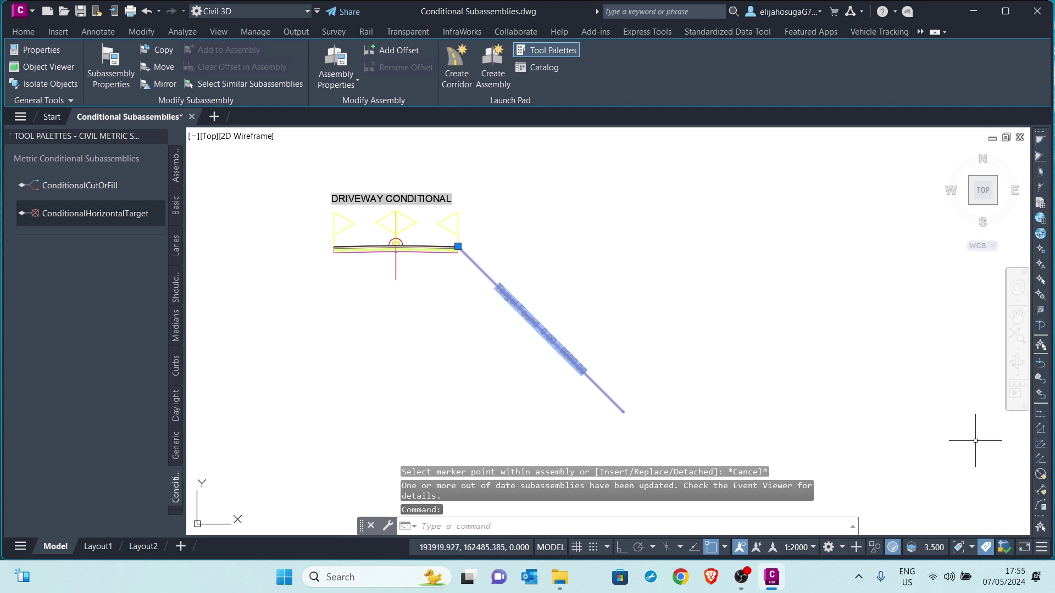
key(ctrl+1)
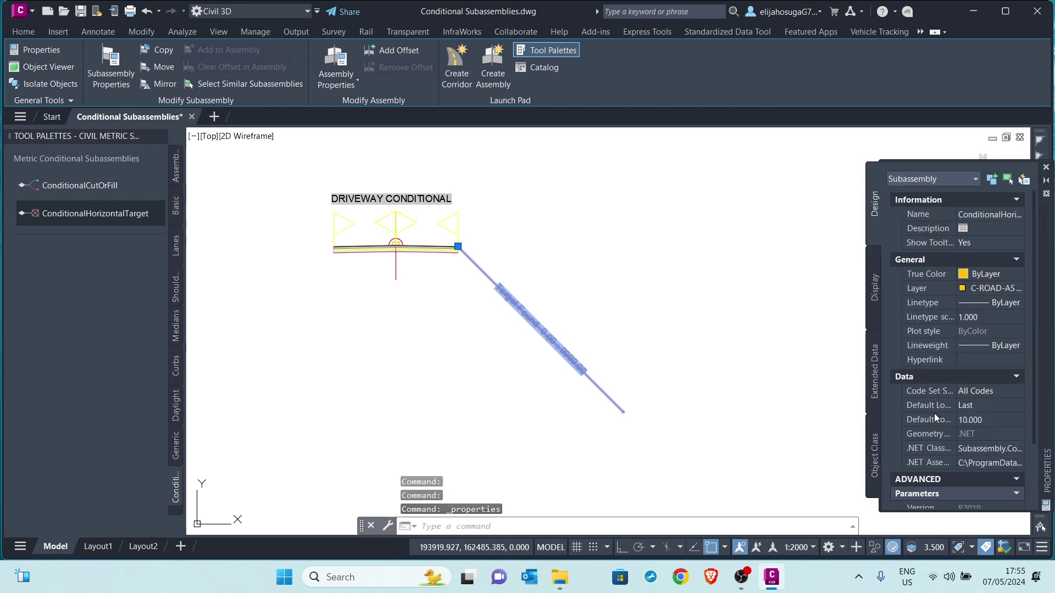
scroll(961, 428, down, 3)
click(994, 445)
text(8.000m)
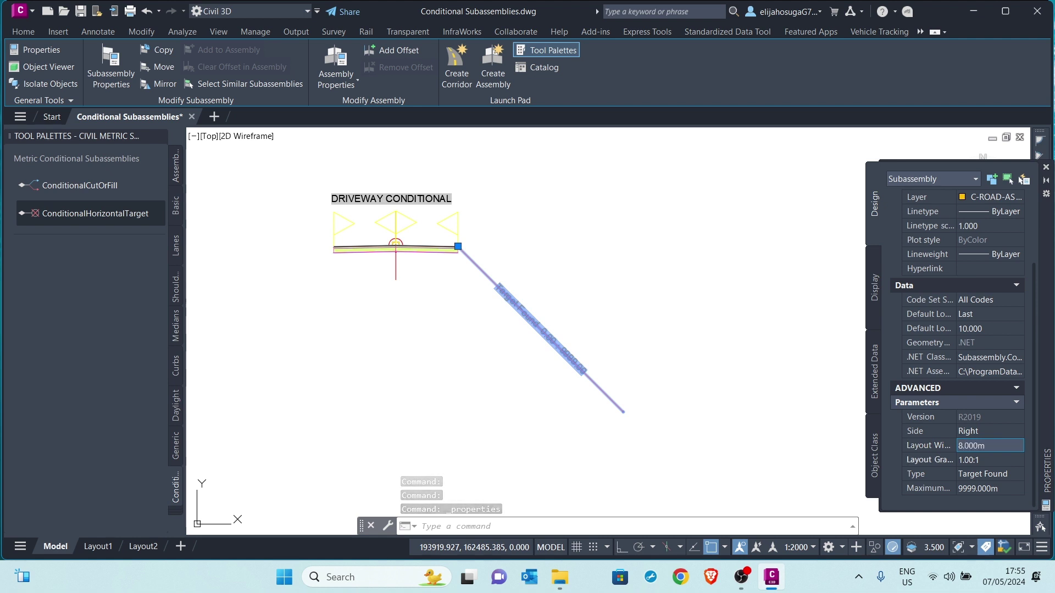
key(Tab)
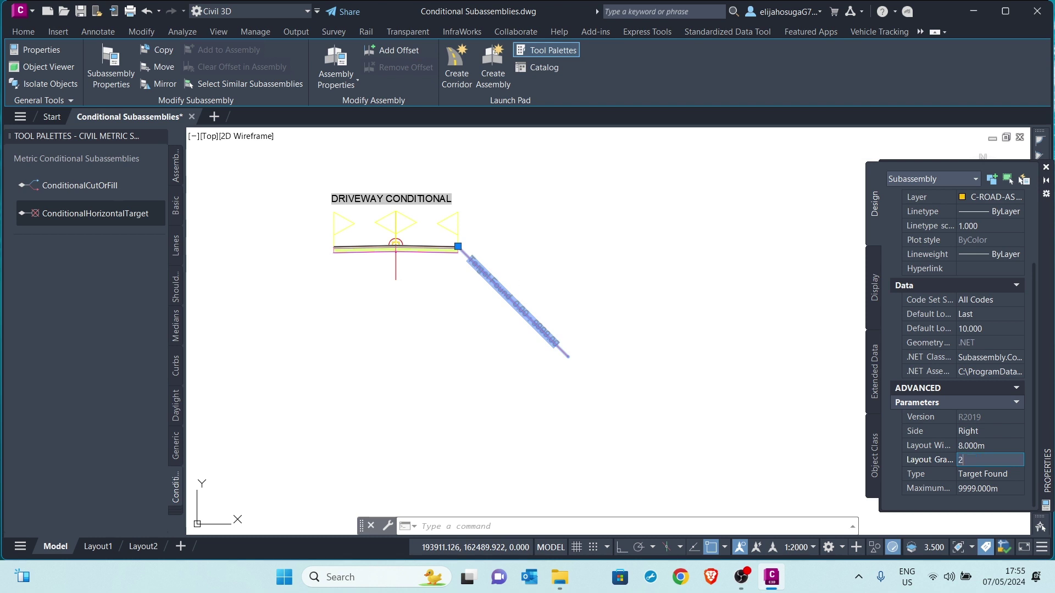
Step: Try a layout grade of 2:1 on the Target Found subassembly and restore it to 1:1
key(Return)
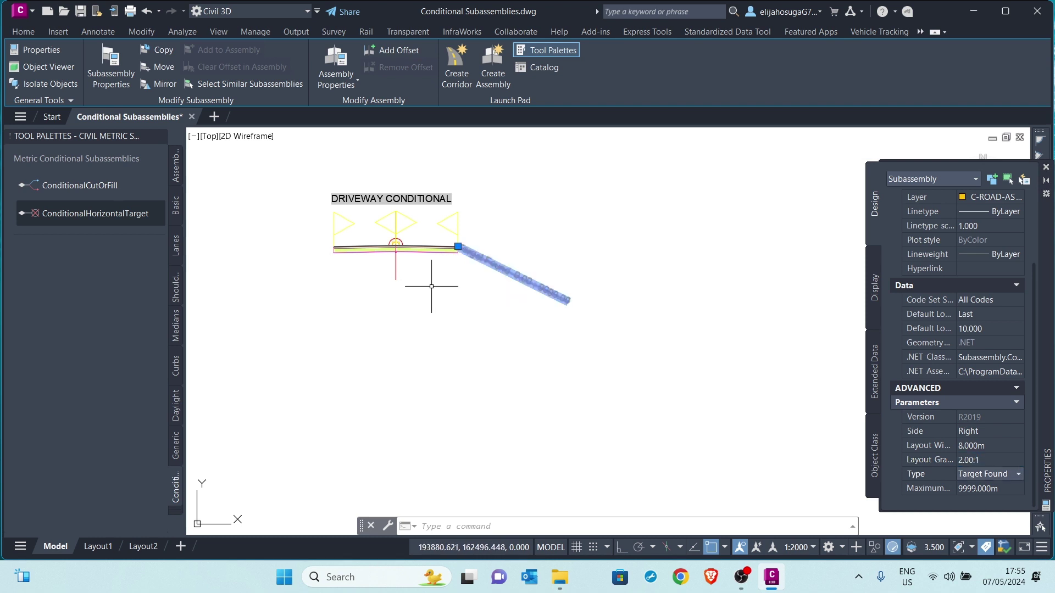
click(984, 460)
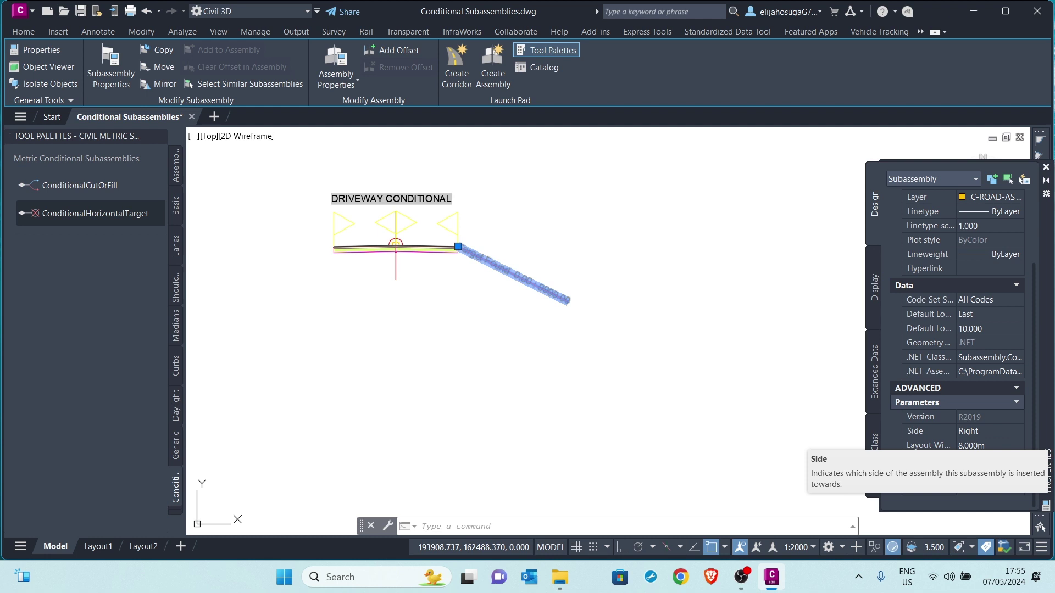
text(1)
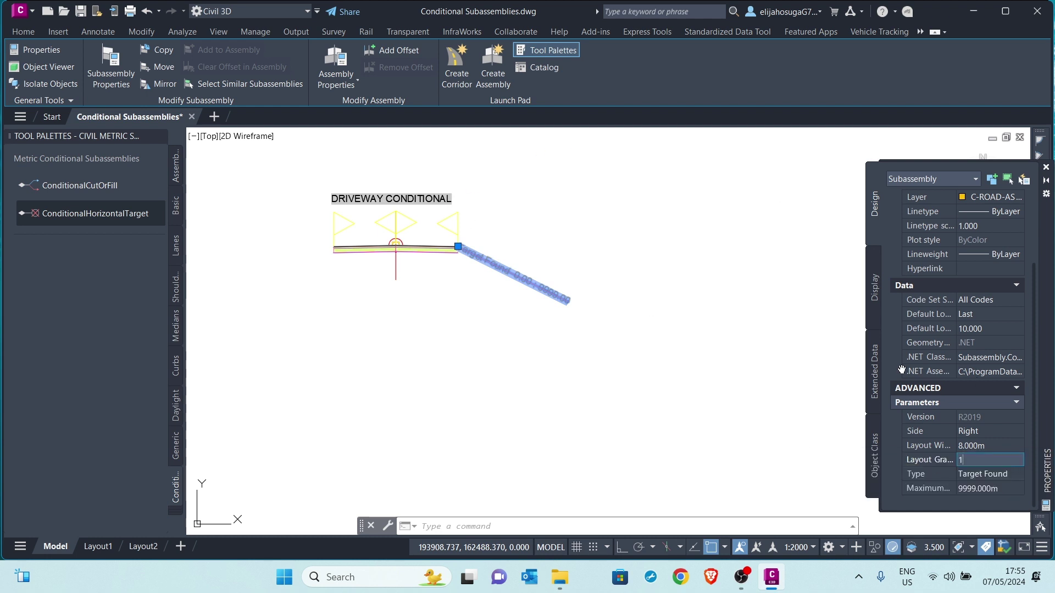
key(Return)
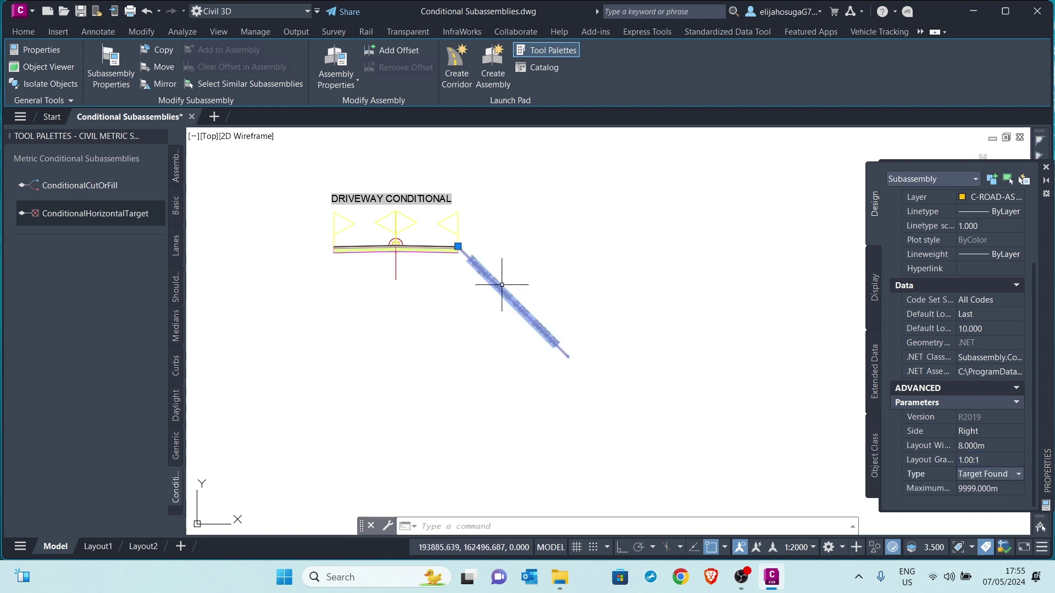
Step: Examine the right-hand shoulder and daylight slope of the Driveway Right assembly as the source for the DRIVEWAY CONDITIONAL assembly
scroll(501, 285, up, 3)
scroll(502, 348, down, 5)
scroll(478, 318, down, 3)
scroll(467, 236, up, 4)
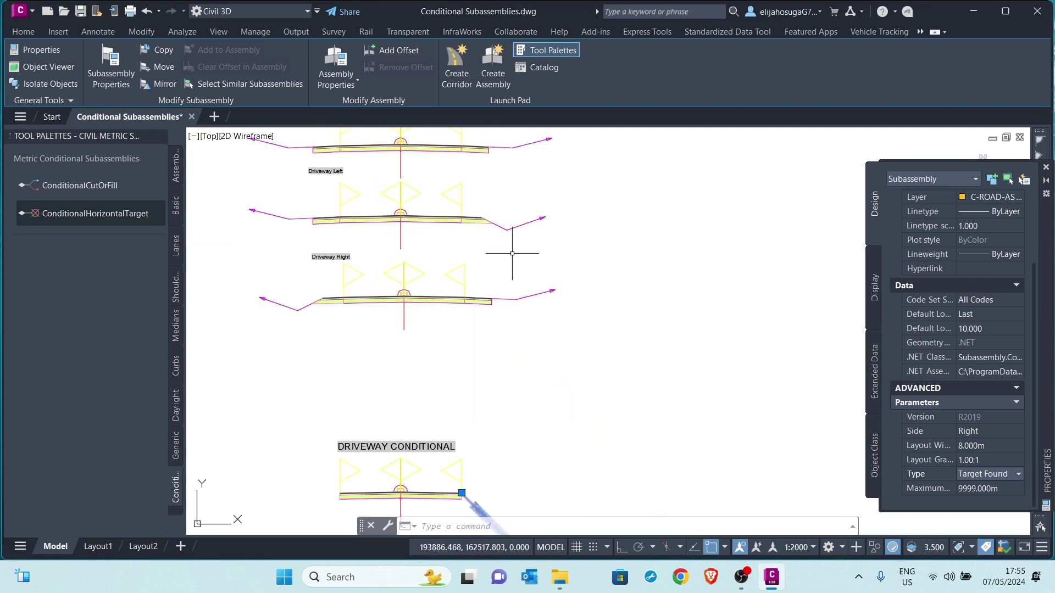
scroll(511, 323, up, 4)
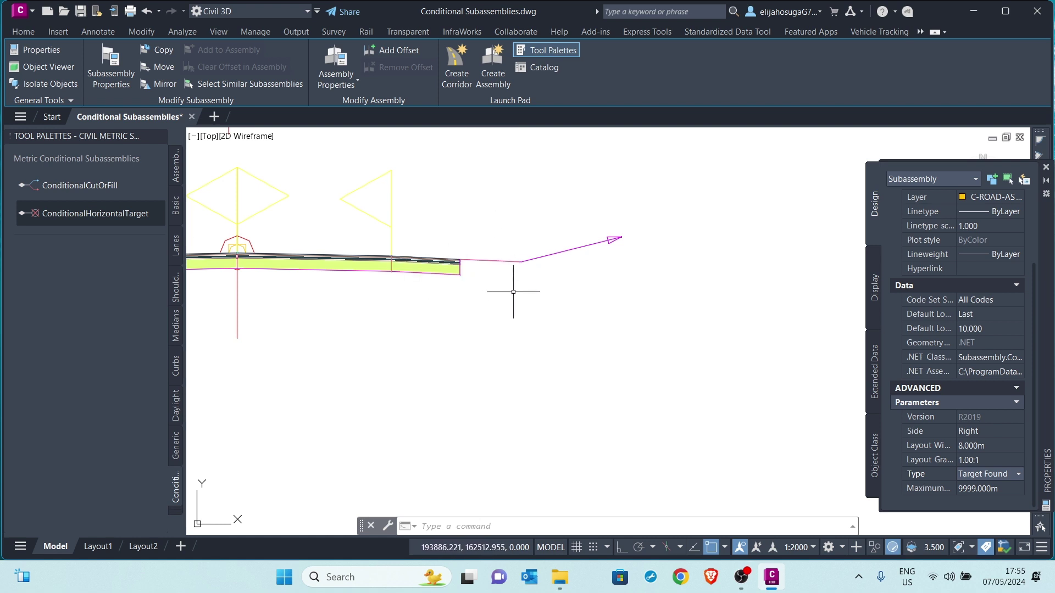
scroll(469, 269, down, 2)
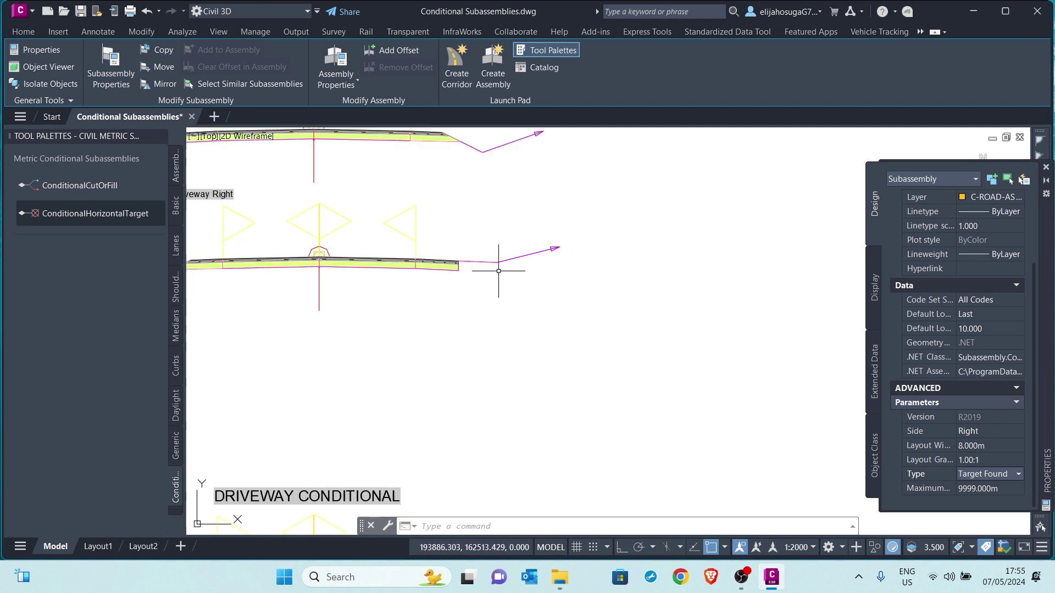
scroll(526, 299, down, 3)
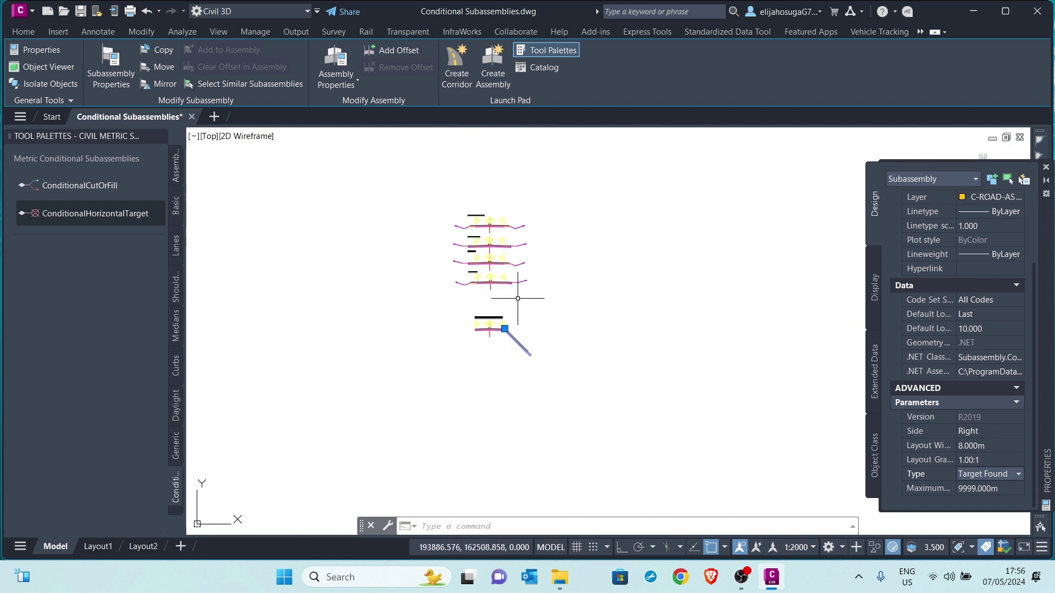
key(Escape)
Step: Copy the two outer right-side subassemblies of Driveway Right to the end marker of the Target Found link in DRIVEWAY CONDITIONAL
scroll(517, 298, up, 5)
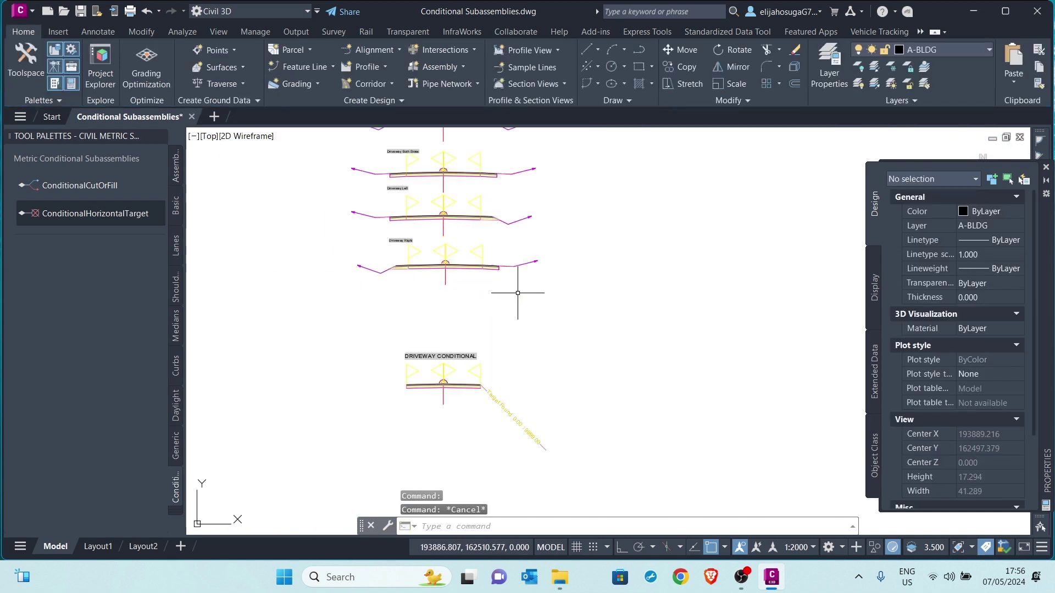
mouse_move(515, 275)
mouse_down()
mouse_move(531, 266)
mouse_move(483, 243)
mouse_up()
click(531, 281)
click(469, 241)
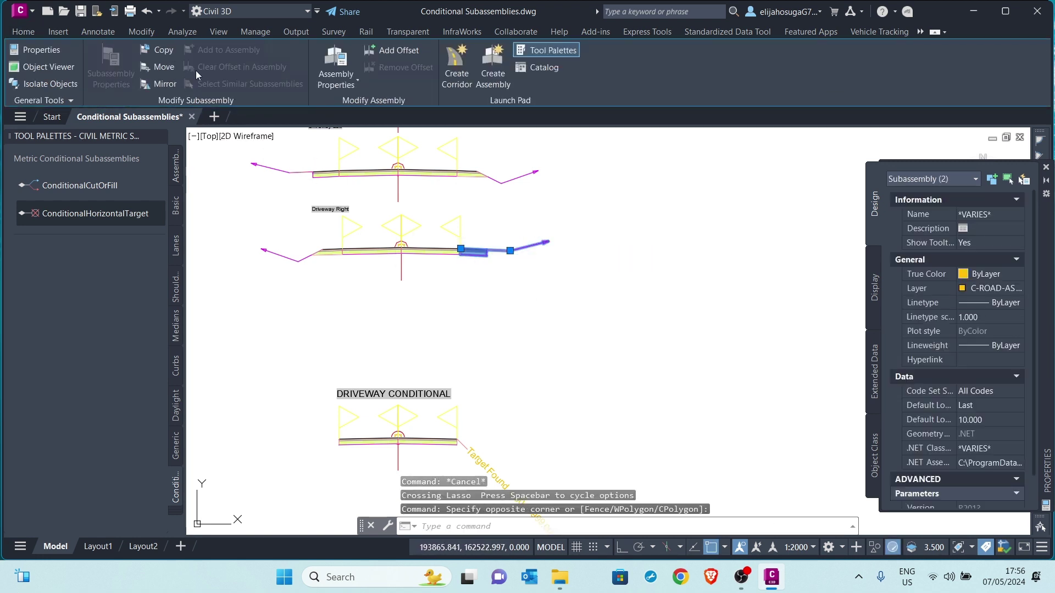
click(156, 50)
middle_drag(456, 308, 379, 201)
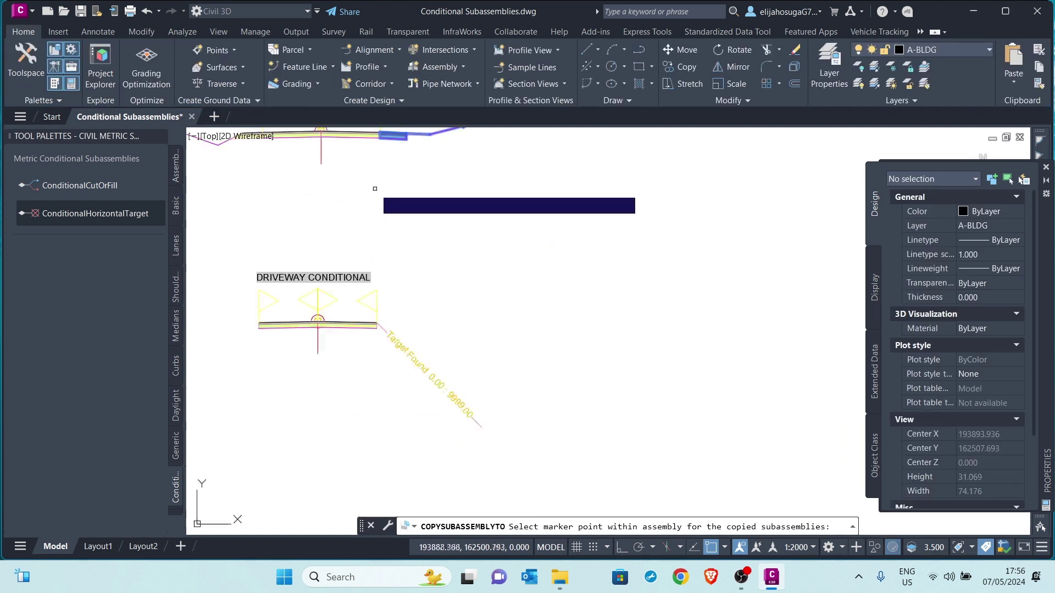
scroll(483, 450, up, 8)
scroll(460, 308, up, 5)
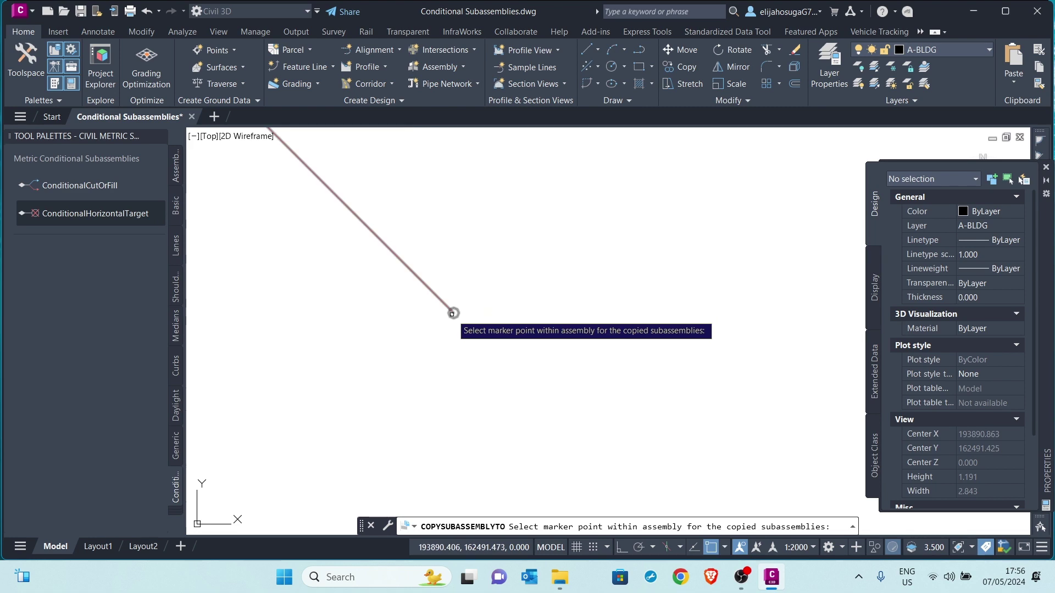
click(454, 314)
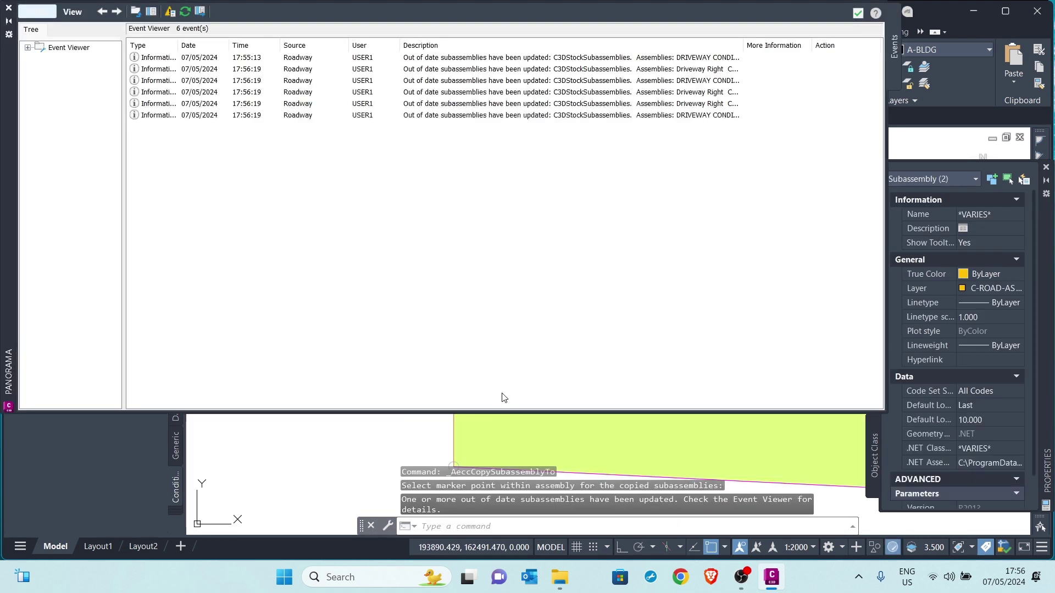
Step: Close the event log and examine the parts copied to DRIVEWAY CONDITIONAL against the corridor's driveways and the source assemblies, and clear the selection
click(861, 12)
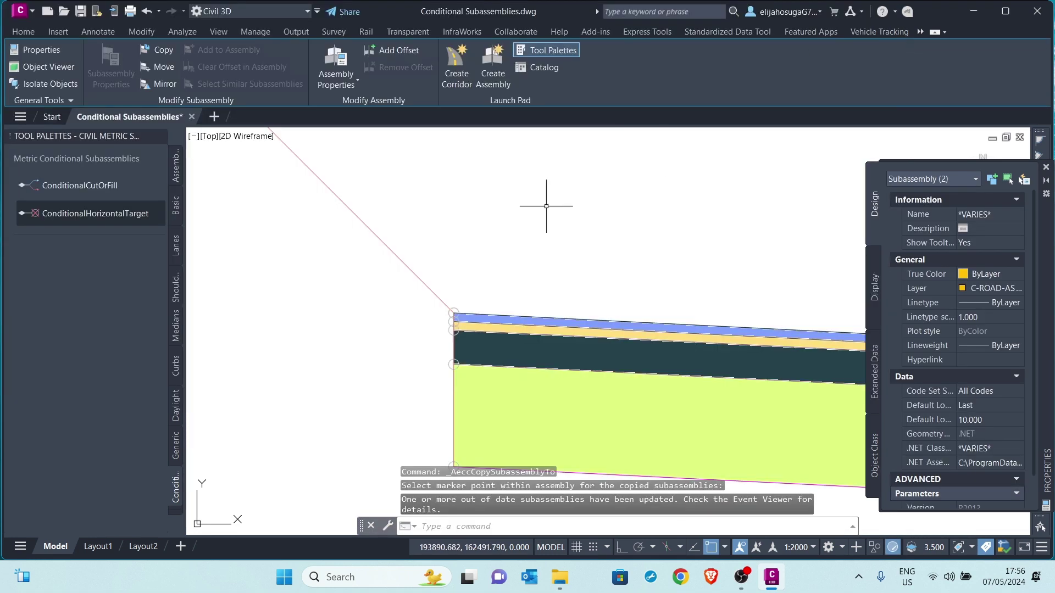
scroll(547, 230, down, 8)
scroll(552, 323, up, 4)
scroll(546, 288, down, 4)
scroll(501, 377, up, 4)
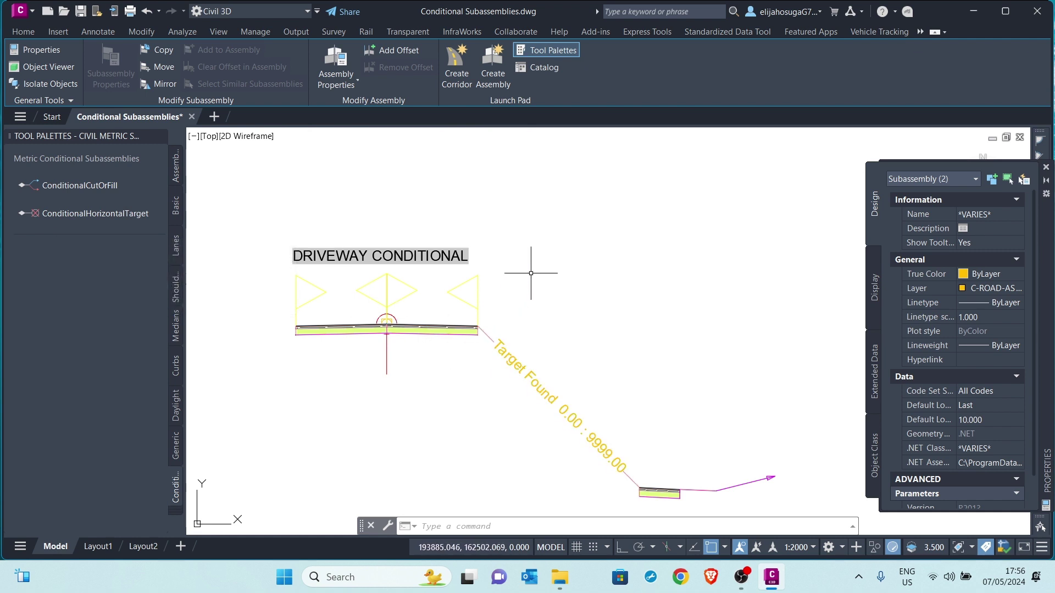
scroll(536, 277, down, 5)
middle_drag(487, 251, 501, 330)
scroll(611, 471, up, 5)
middle_drag(666, 463, 595, 312)
scroll(595, 313, down, 5)
scroll(580, 423, up, 10)
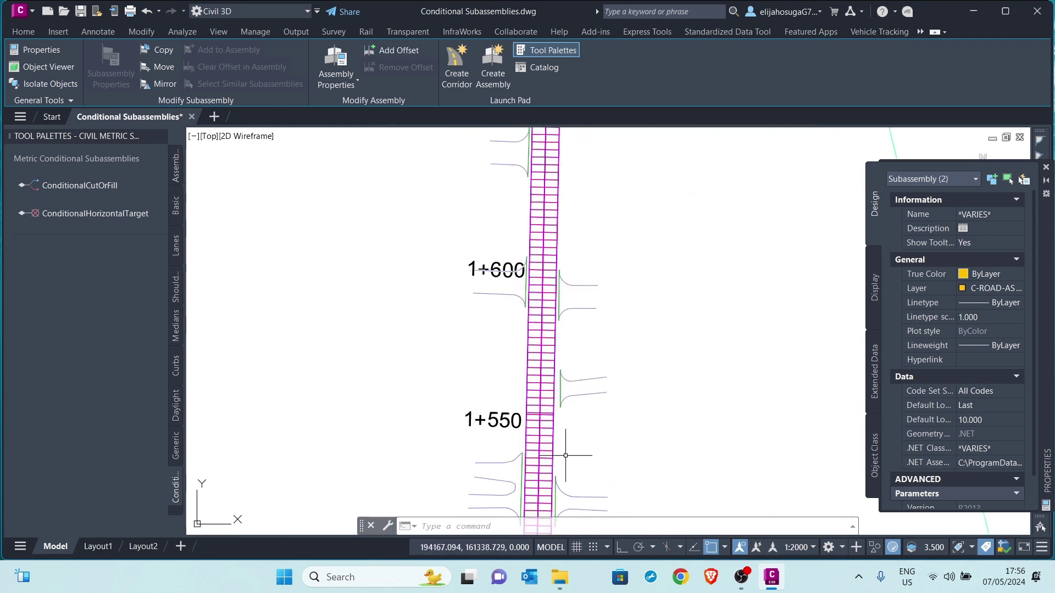
scroll(618, 436, down, 10)
scroll(612, 300, up, 3)
scroll(612, 300, up, 5)
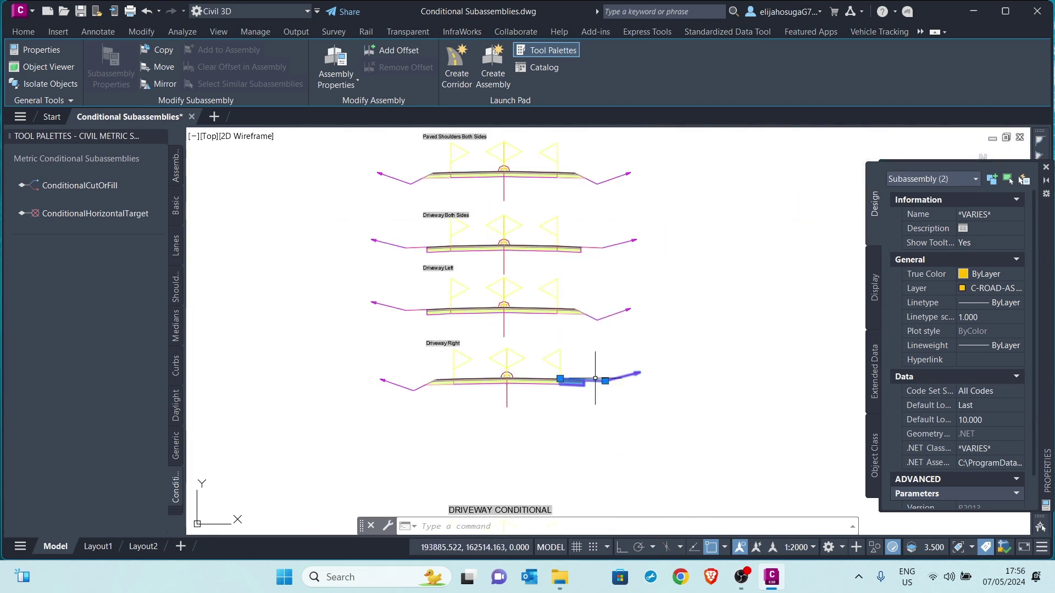
scroll(613, 319, down, 4)
scroll(608, 358, up, 2)
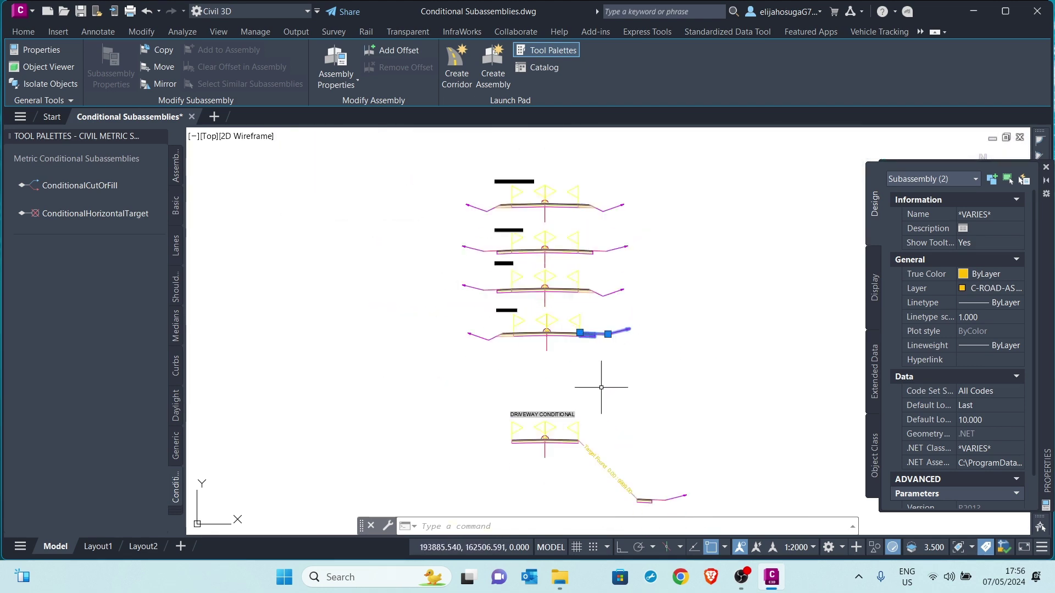
key(Escape)
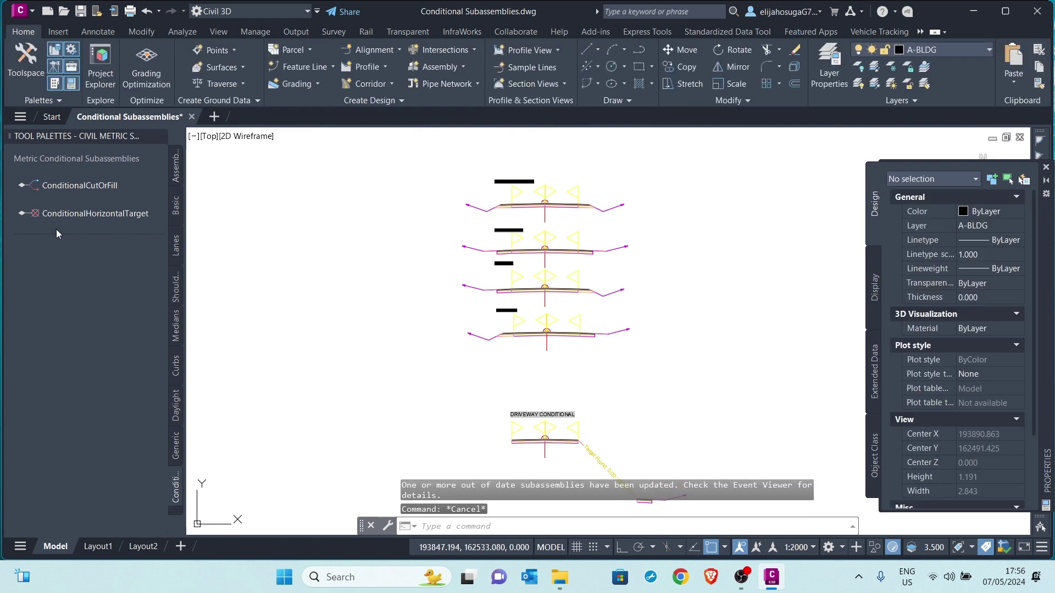
Step: Start a right-side ConditionalHorizontalTarget subassembly with its type set to Target Not Found and its layout width set to 8 m
click(65, 215)
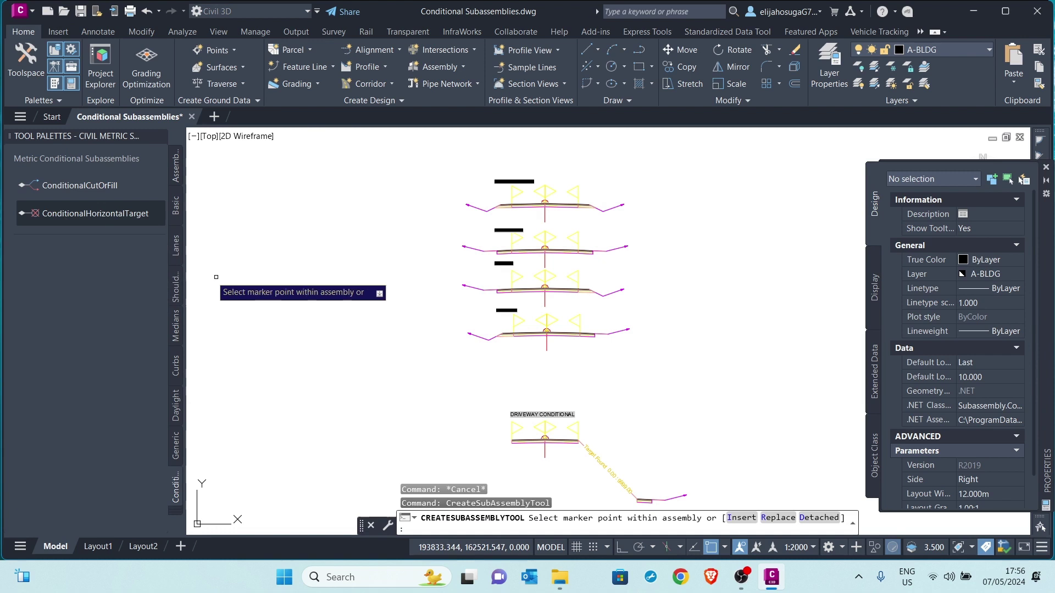
scroll(993, 378, down, 3)
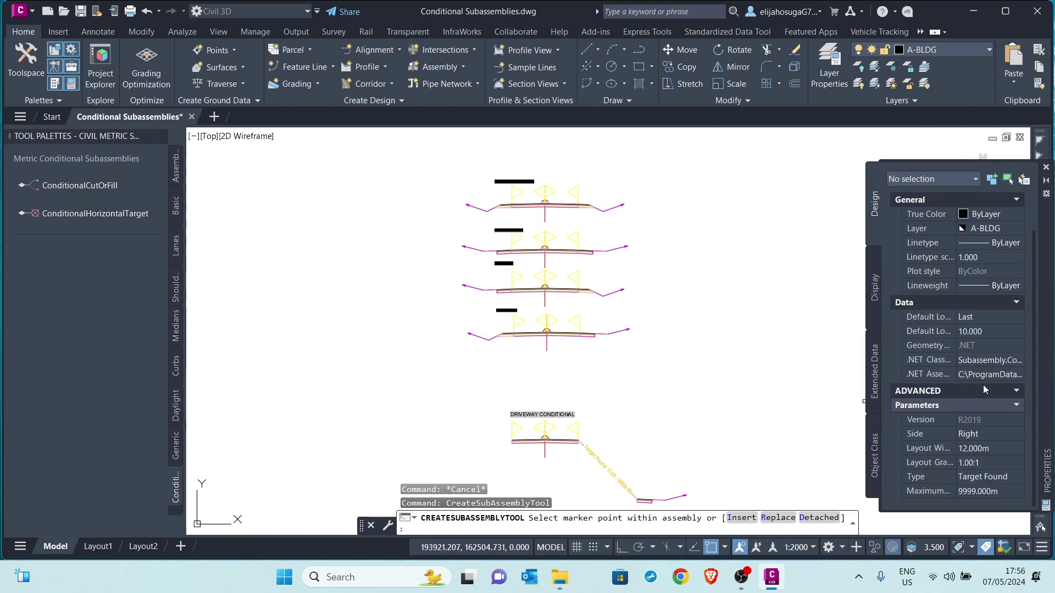
click(980, 476)
click(980, 477)
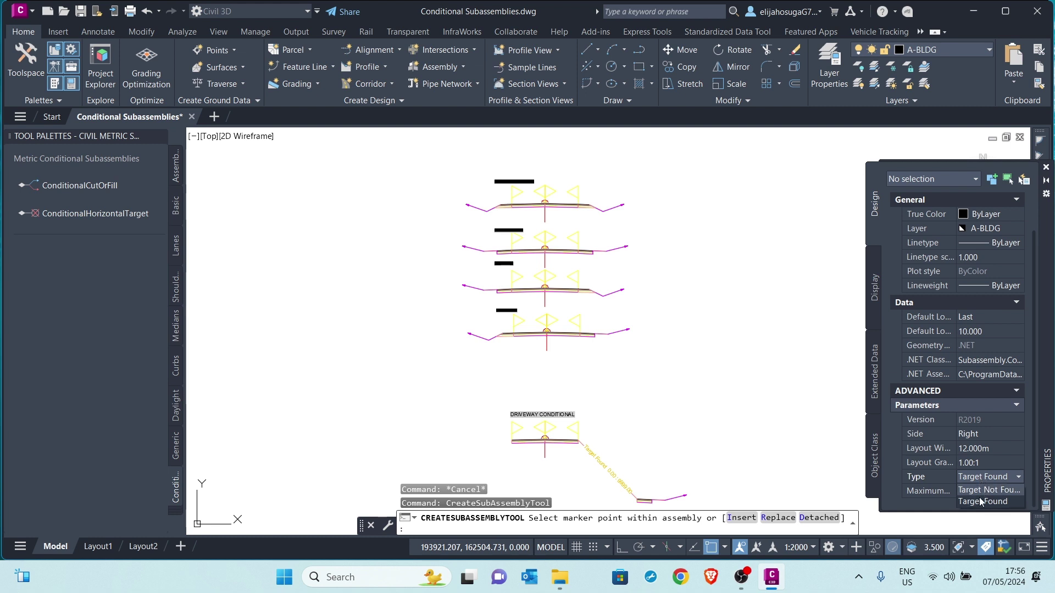
click(977, 490)
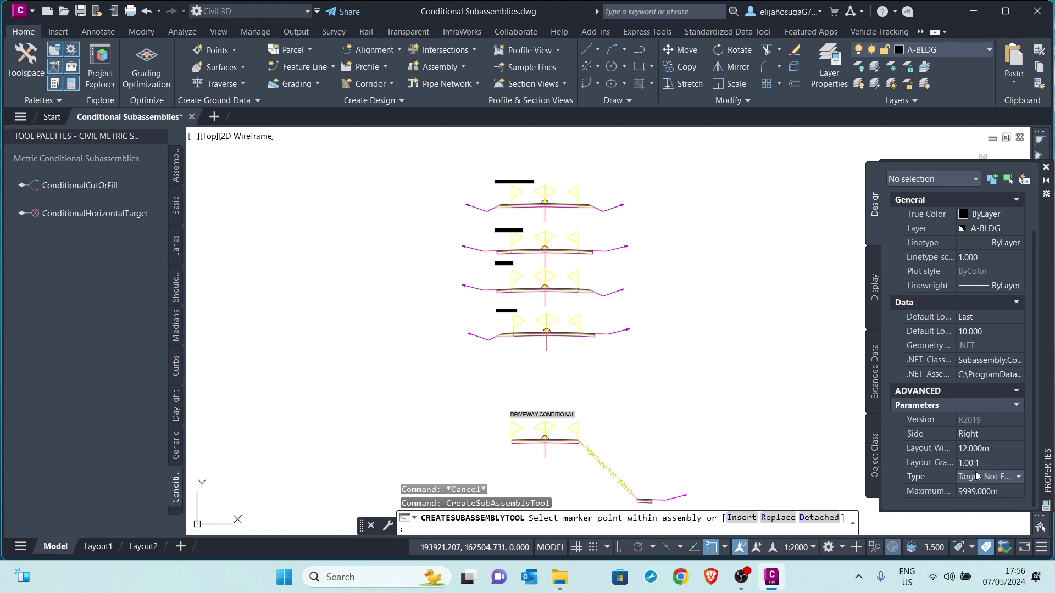
click(974, 448)
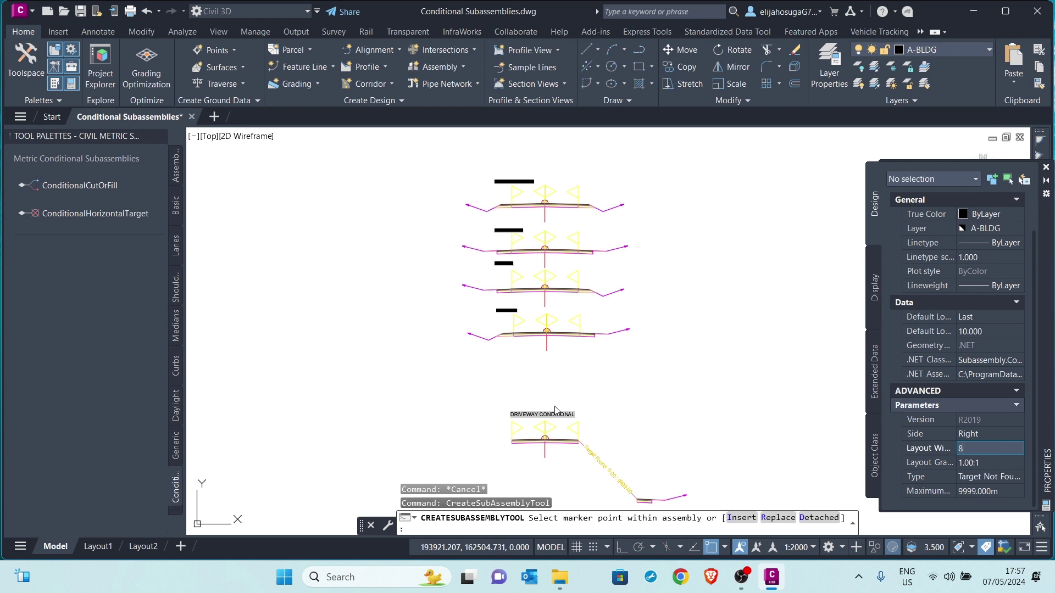
text(8)
Step: Attach the Target Not Found subassembly to the top outer marker of the right lane in DRIVEWAY CONDITIONAL and finish the placement
scroll(580, 443, up, 10)
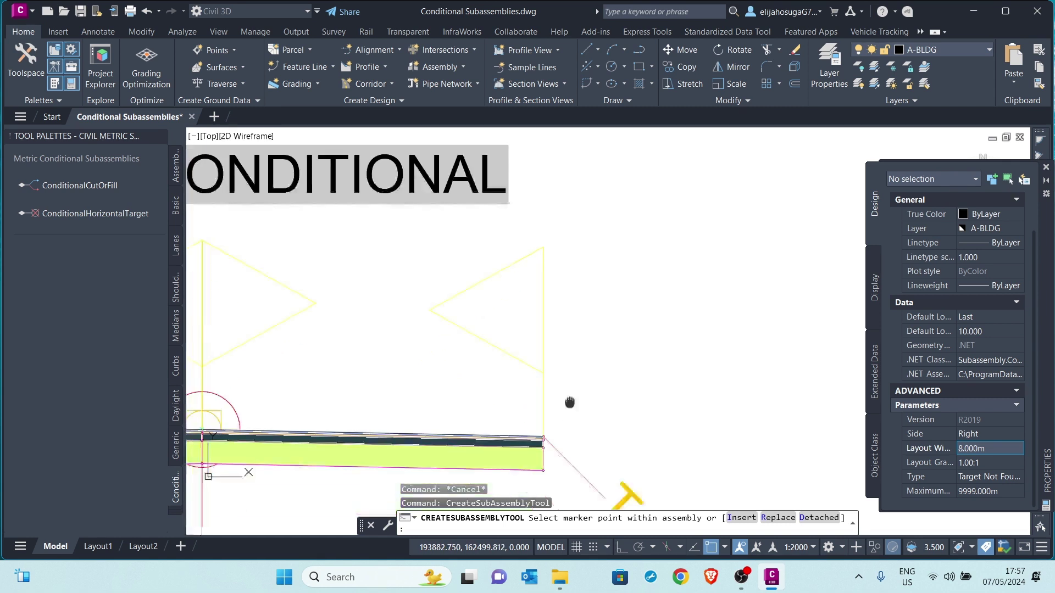
scroll(552, 339, up, 5)
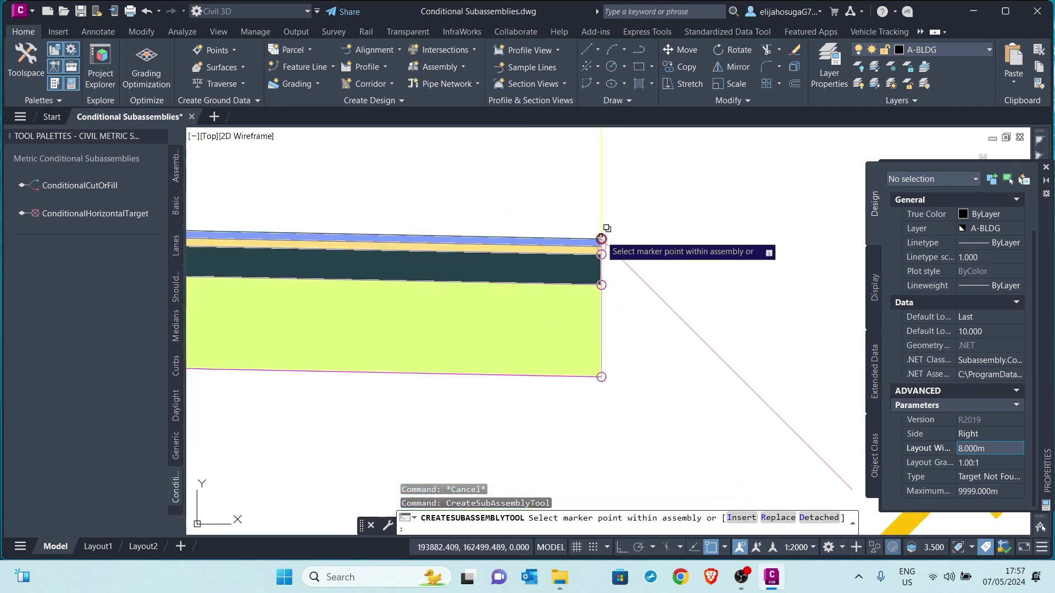
click(601, 239)
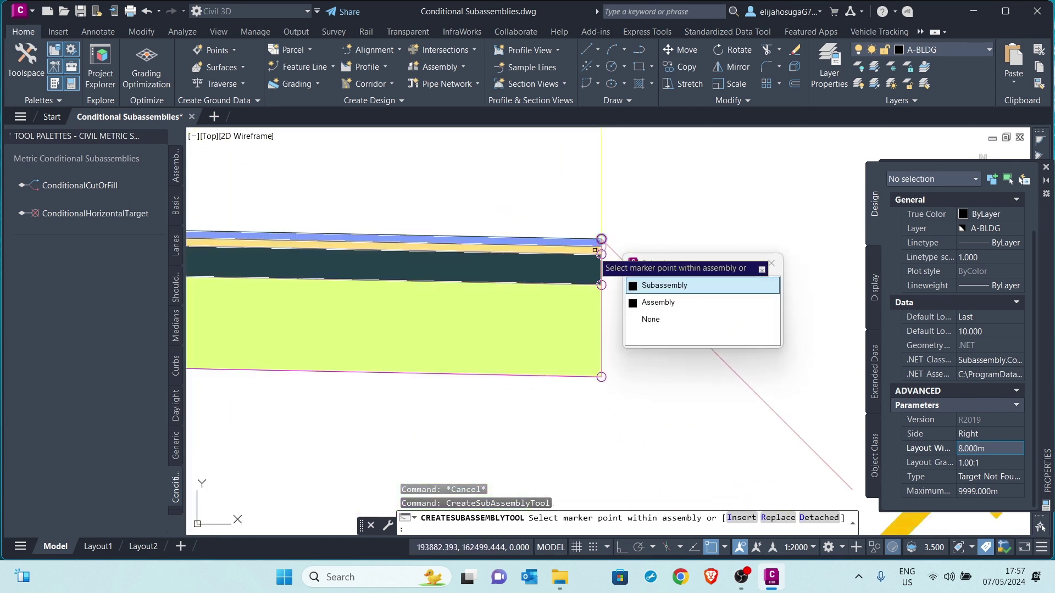
click(668, 287)
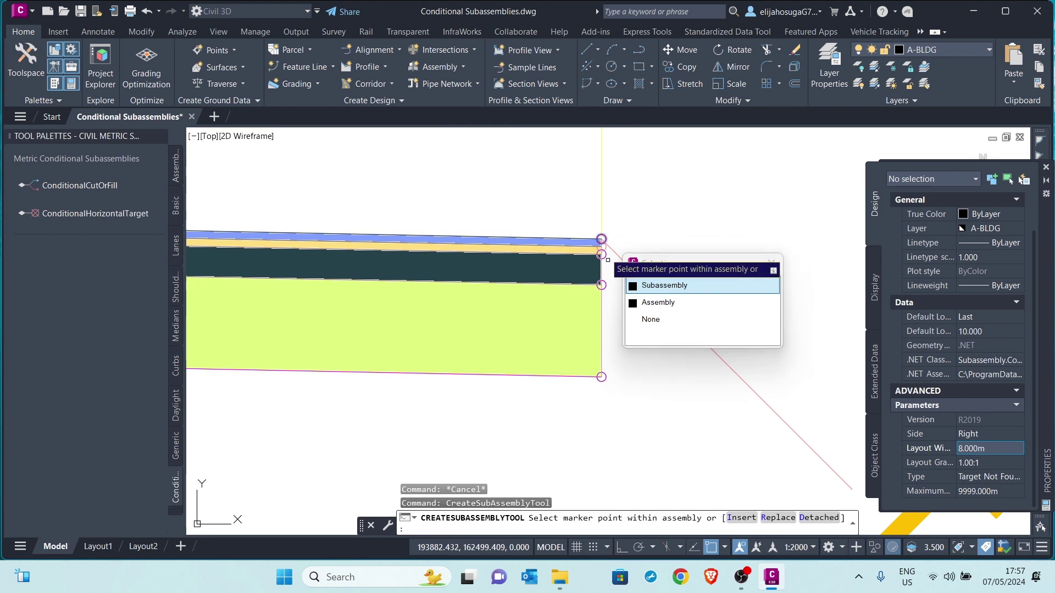
scroll(608, 239, up, 2)
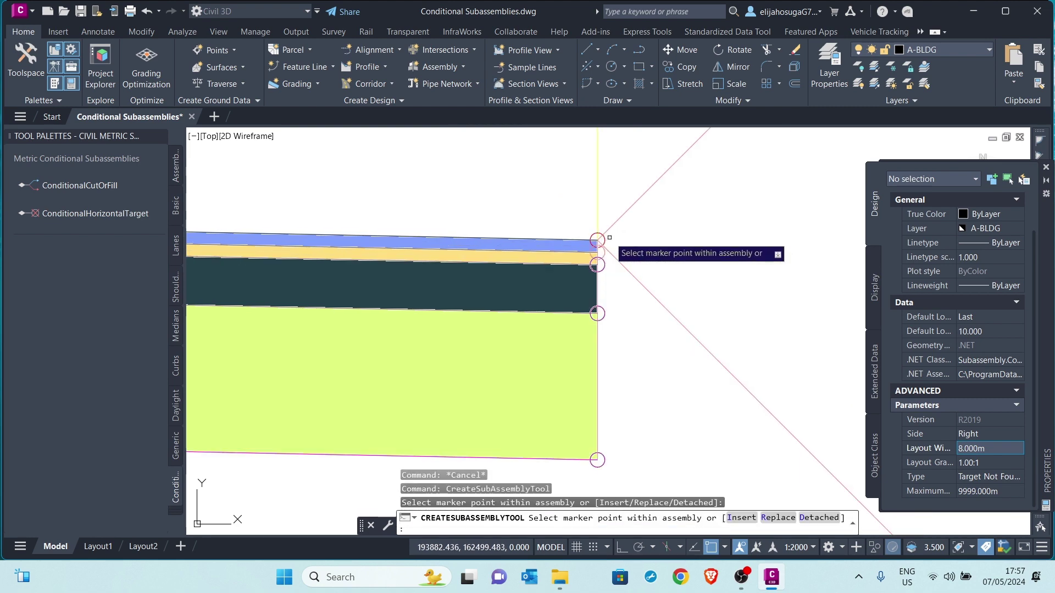
click(600, 240)
scroll(640, 379, down, 5)
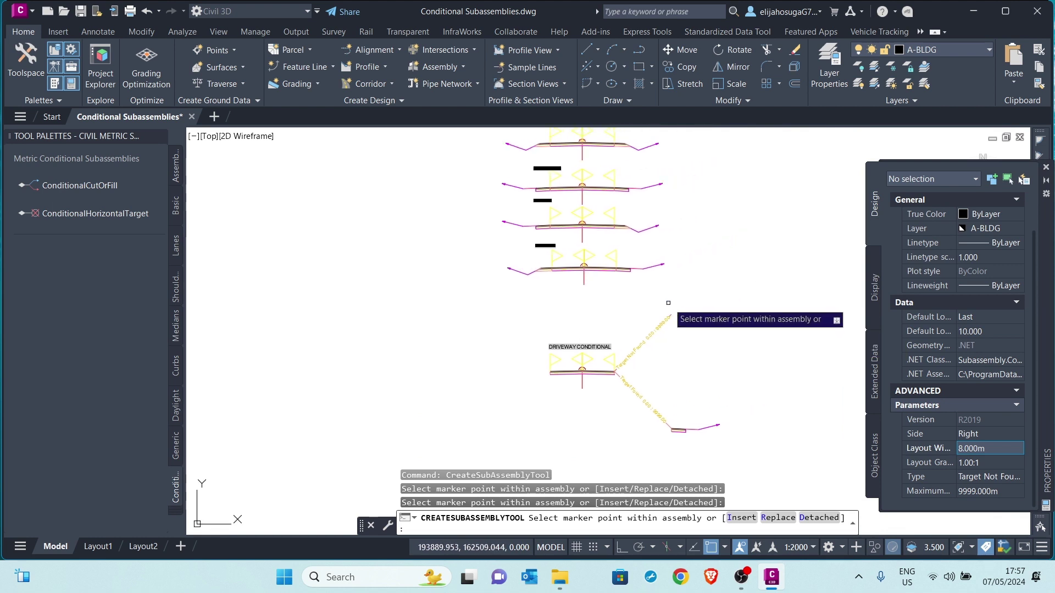
key(Escape)
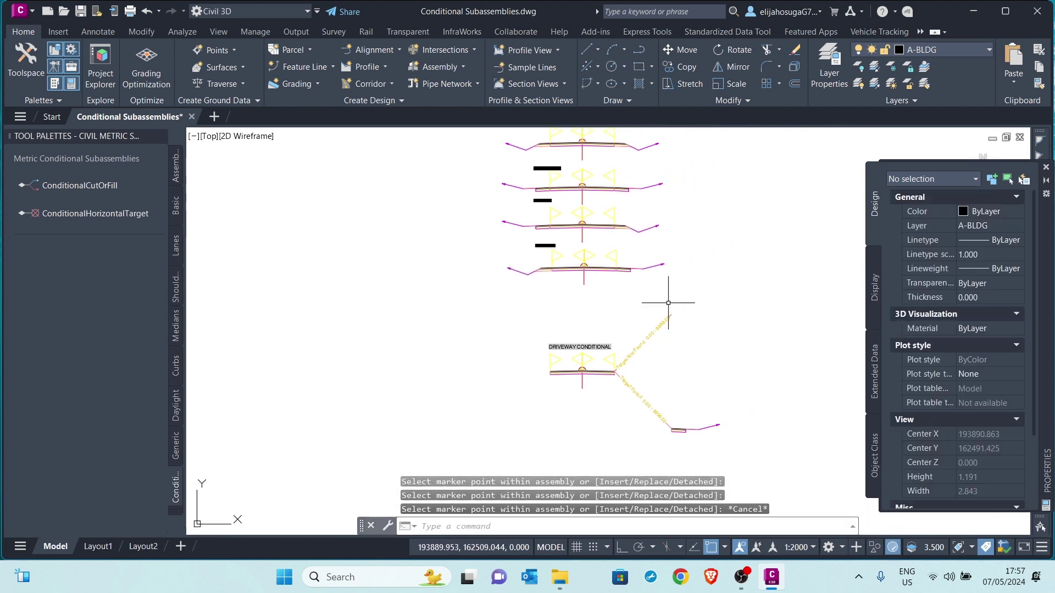
Step: Copy the three outer right-side subassemblies of Driveway Left to the end marker of the Target Not Found link and close the event log
scroll(668, 303, up, 6)
scroll(715, 236, down, 1)
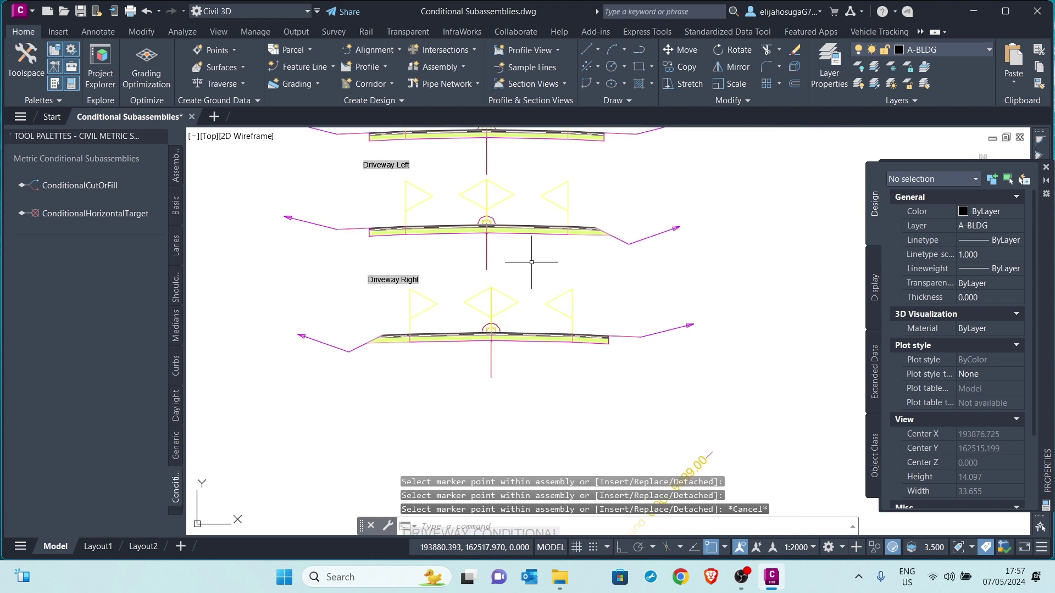
click(657, 262)
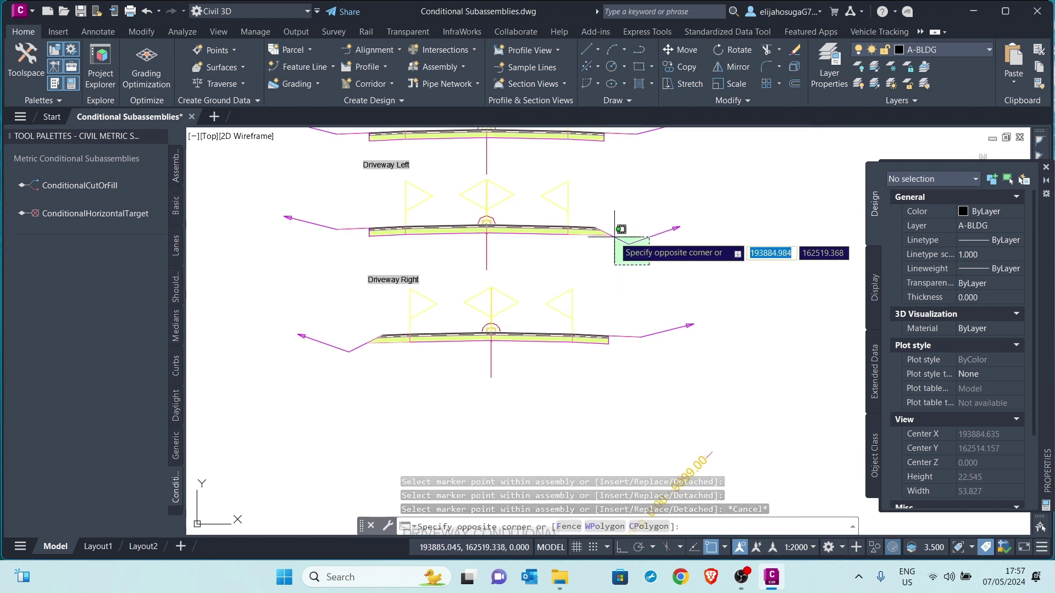
click(589, 223)
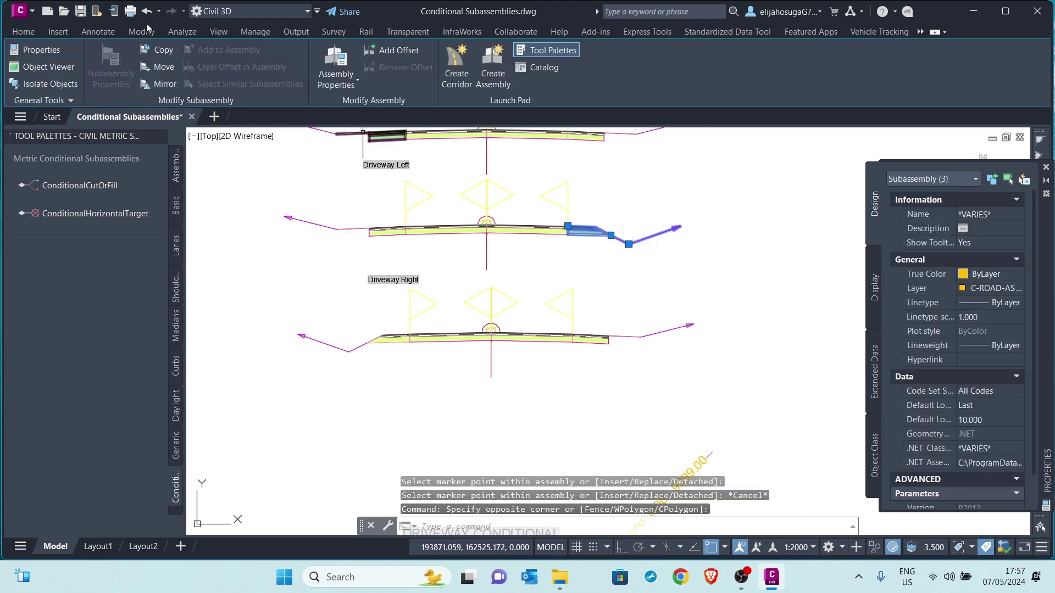
scroll(579, 230, up, 4)
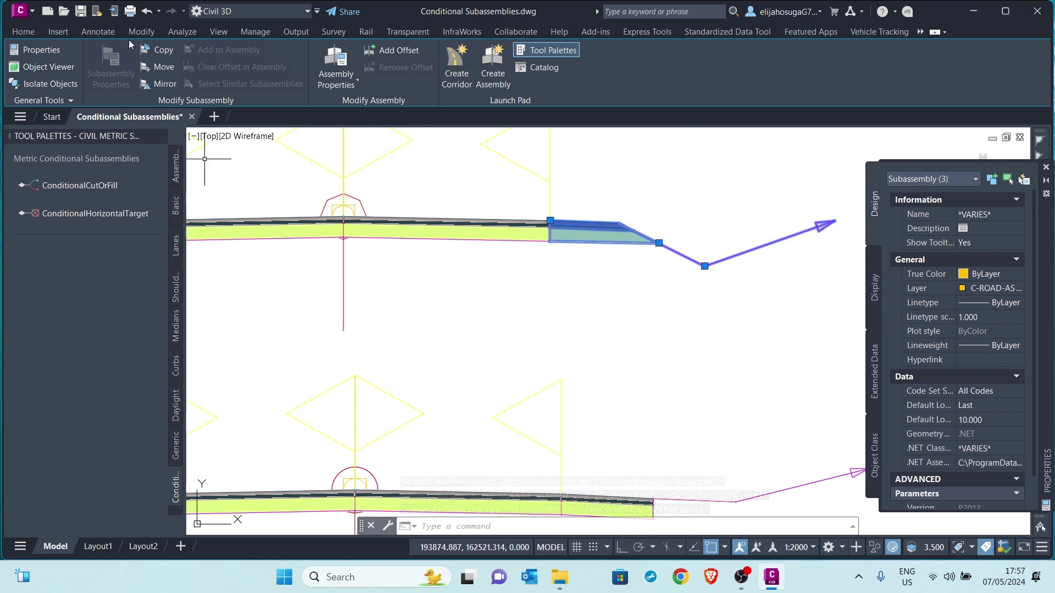
click(156, 54)
scroll(504, 368, down, 5)
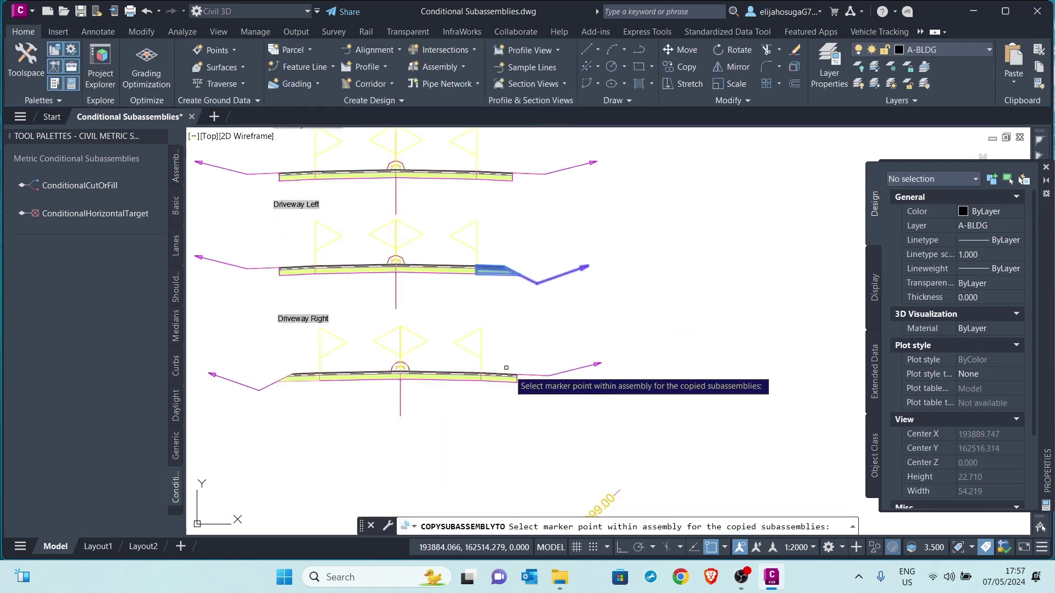
scroll(539, 395, up, 10)
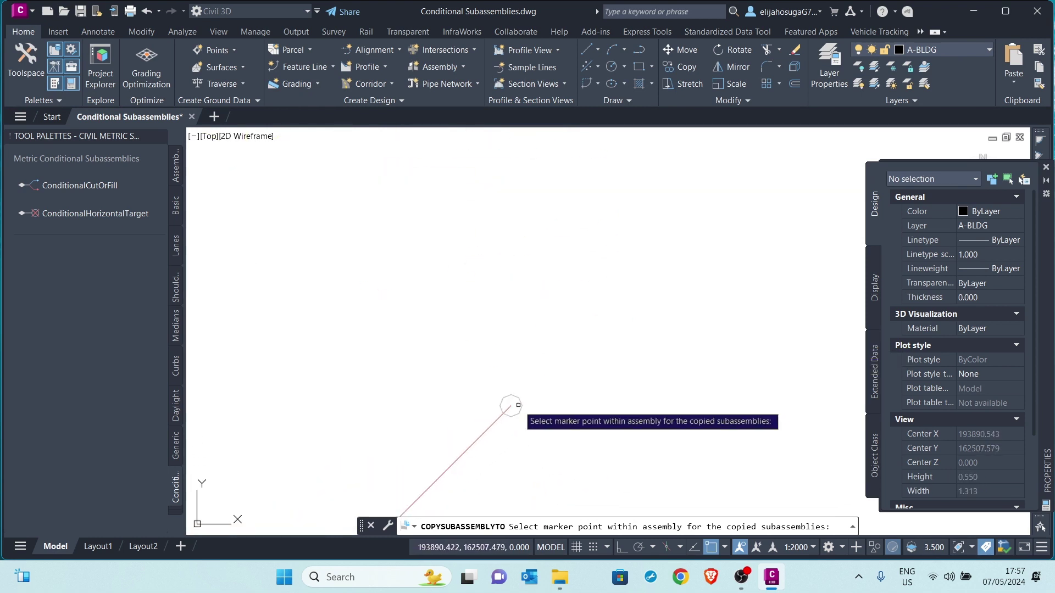
click(528, 412)
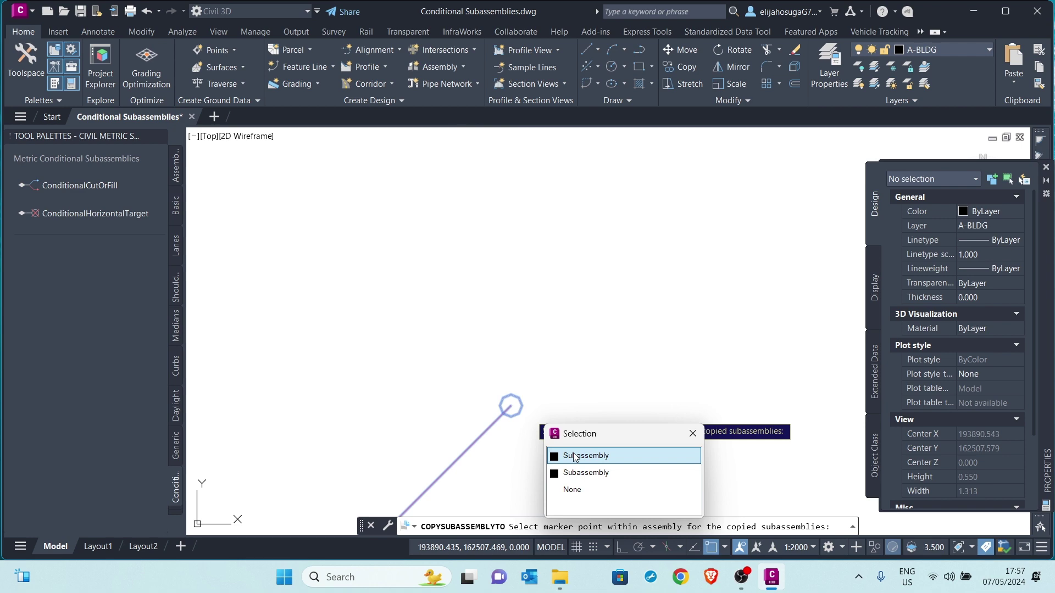
click(575, 456)
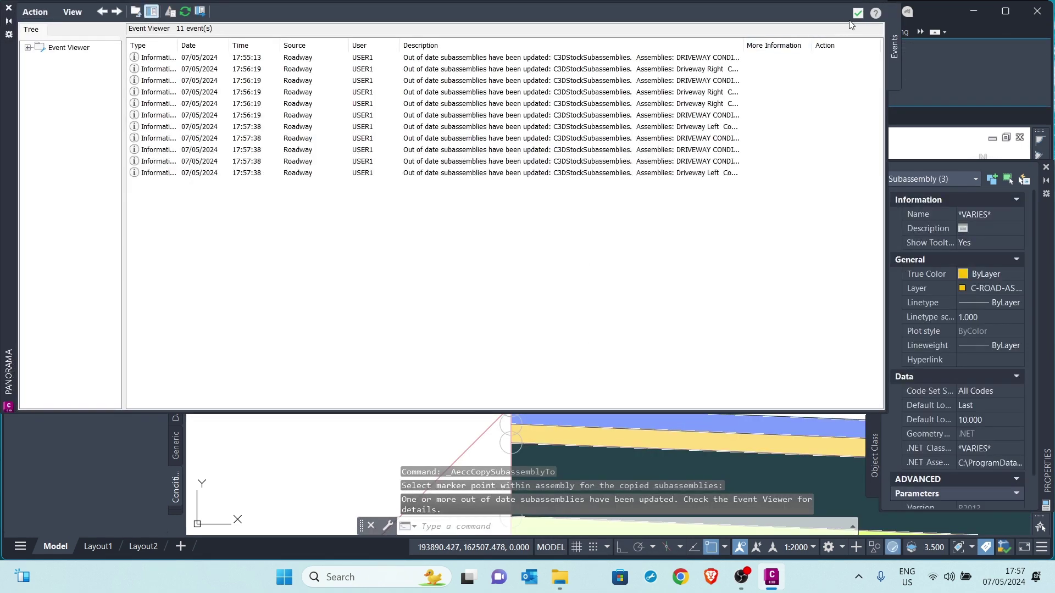
click(858, 12)
Step: Delete the duplicate Target Not Found subassembly together with the still-selected Driveway Left subassemblies, and check the remaining Target Not Found link
scroll(503, 236, down, 10)
scroll(482, 347, up, 5)
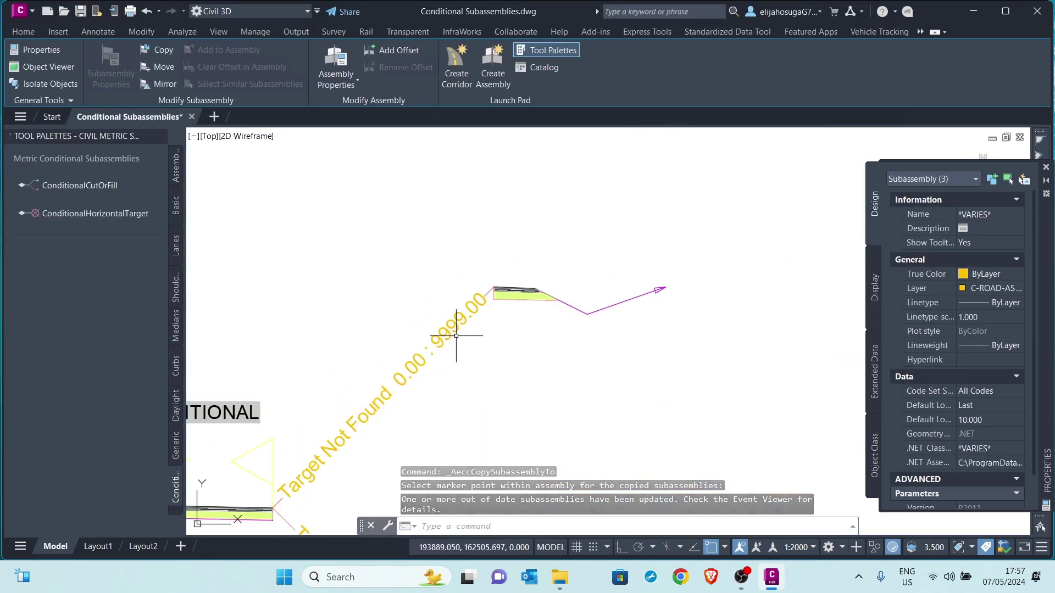
scroll(481, 348, up, 3)
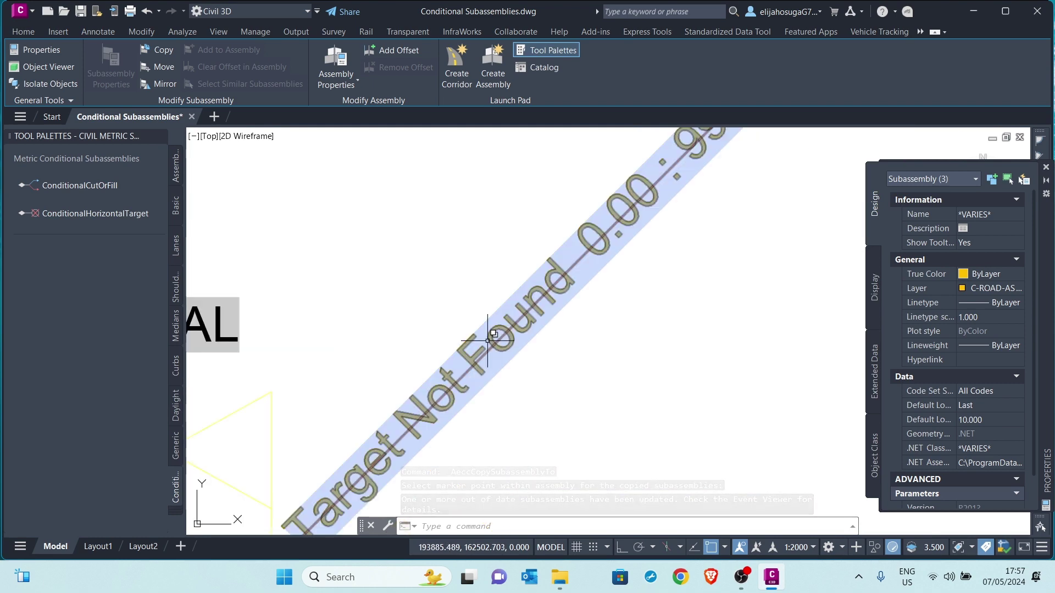
click(507, 355)
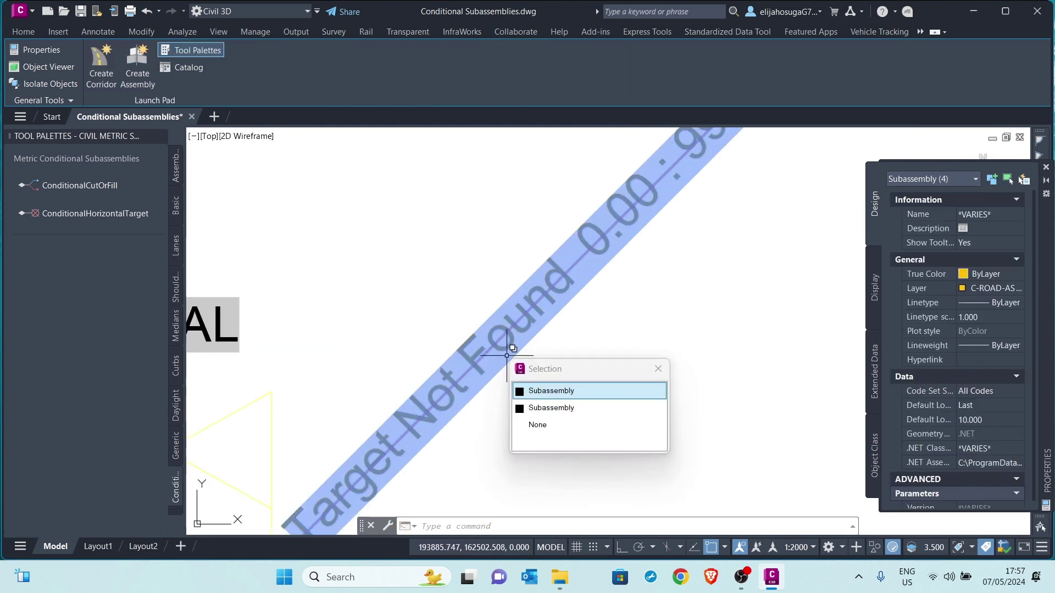
click(539, 408)
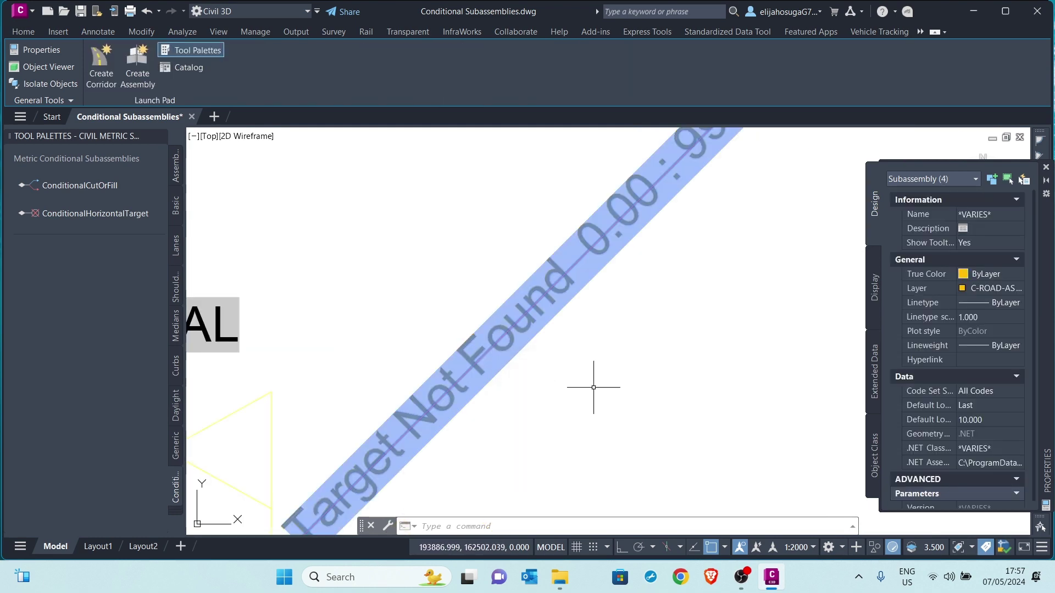
key(Delete)
scroll(489, 319, down, 3)
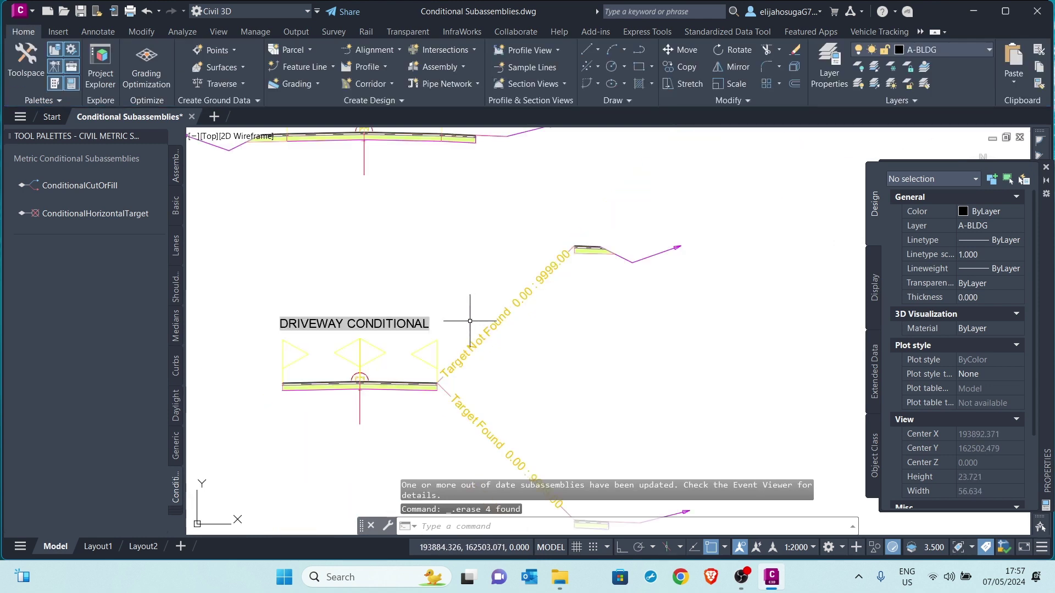
click(498, 322)
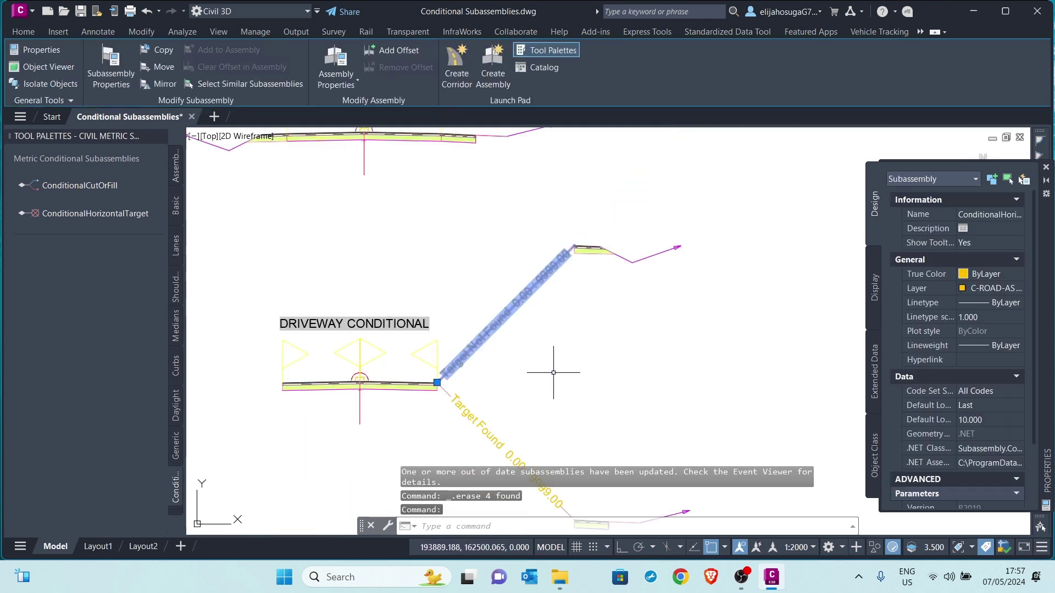
key(Escape)
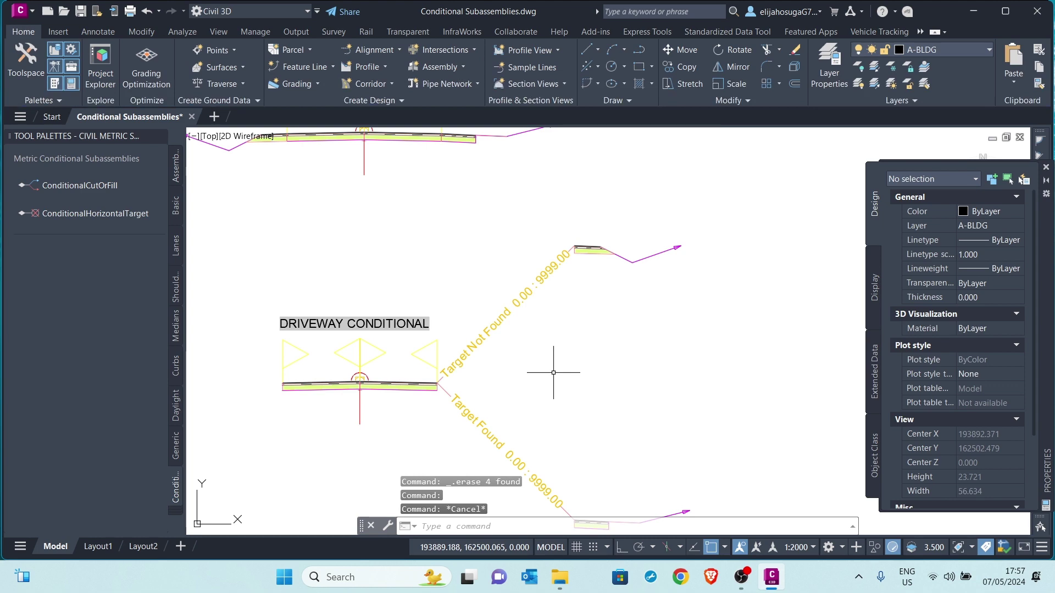
scroll(511, 355, down, 2)
scroll(509, 358, up, 12)
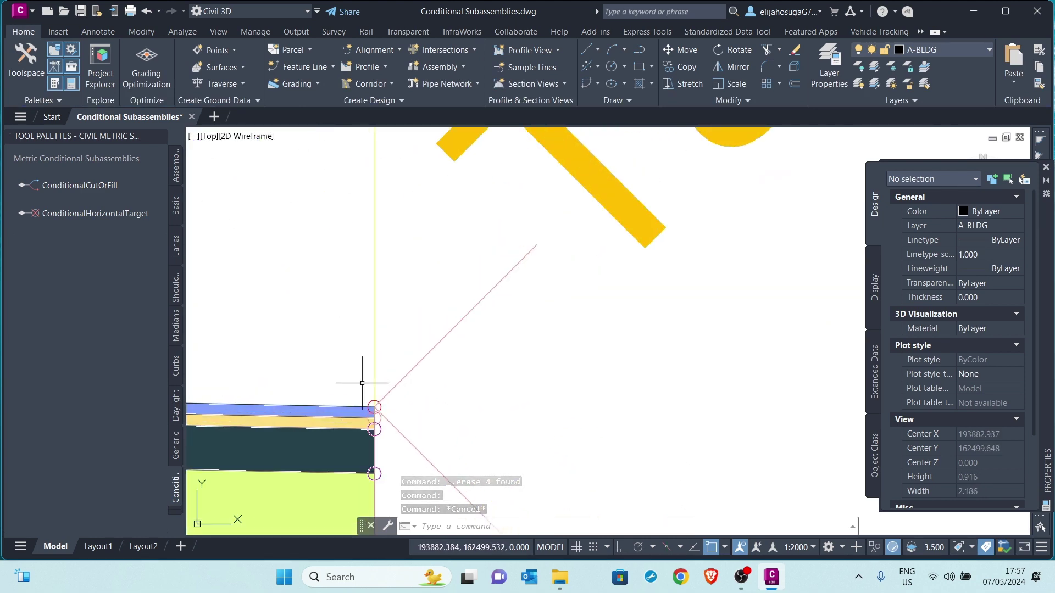
scroll(360, 382, down, 14)
scroll(503, 371, down, 5)
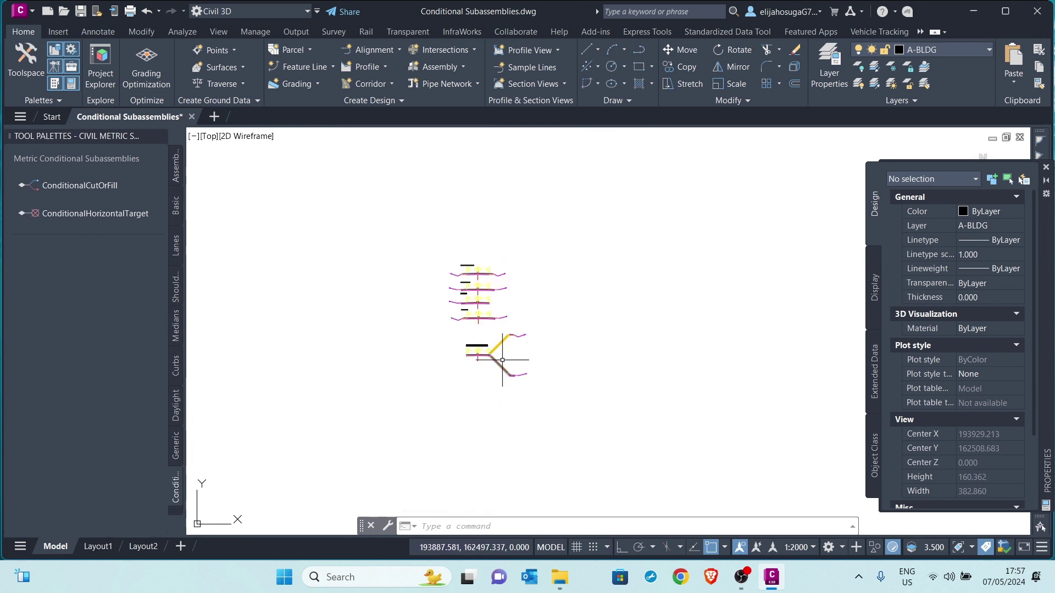
Step: Examine the Target Found and Target Not Found branches of DRIVEWAY CONDITIONAL and the driveway and shoulder parts attached to them
scroll(503, 371, up, 9)
scroll(506, 378, down, 4)
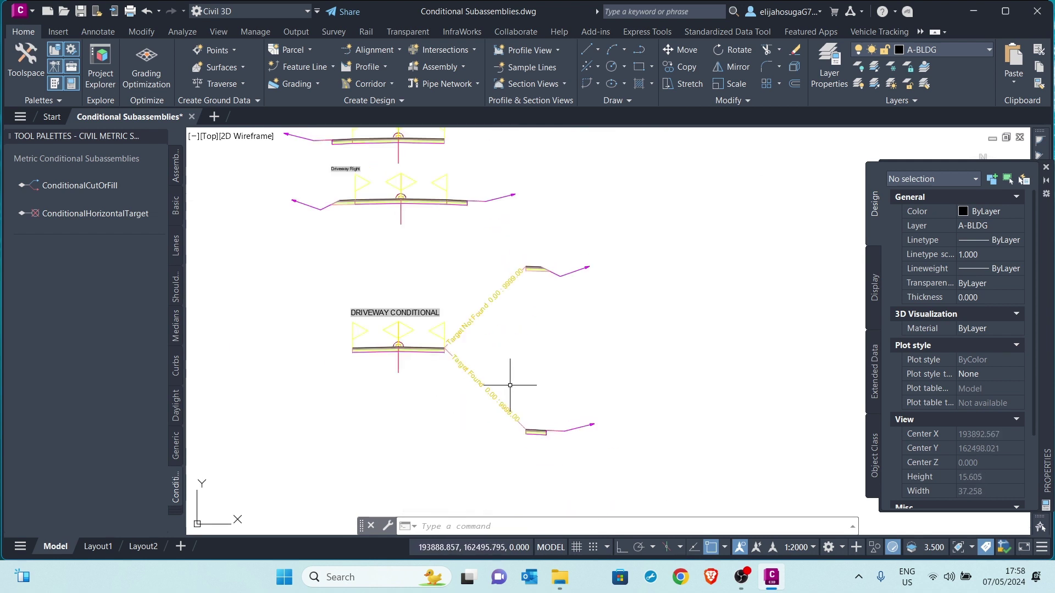
scroll(509, 353, up, 6)
scroll(365, 323, down, 6)
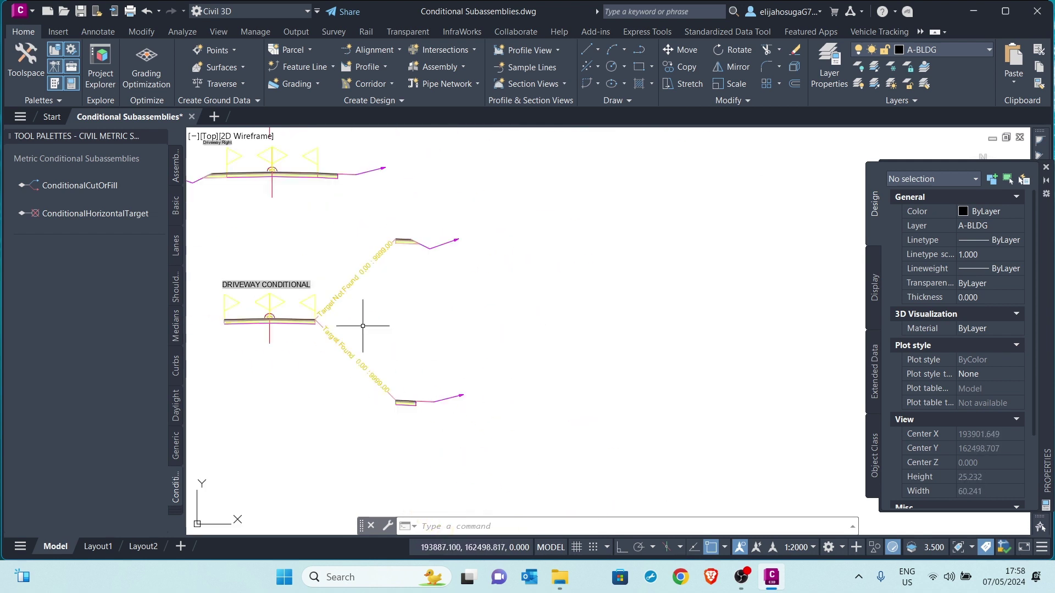
middle_drag(365, 322, 494, 339)
scroll(362, 250, down, 4)
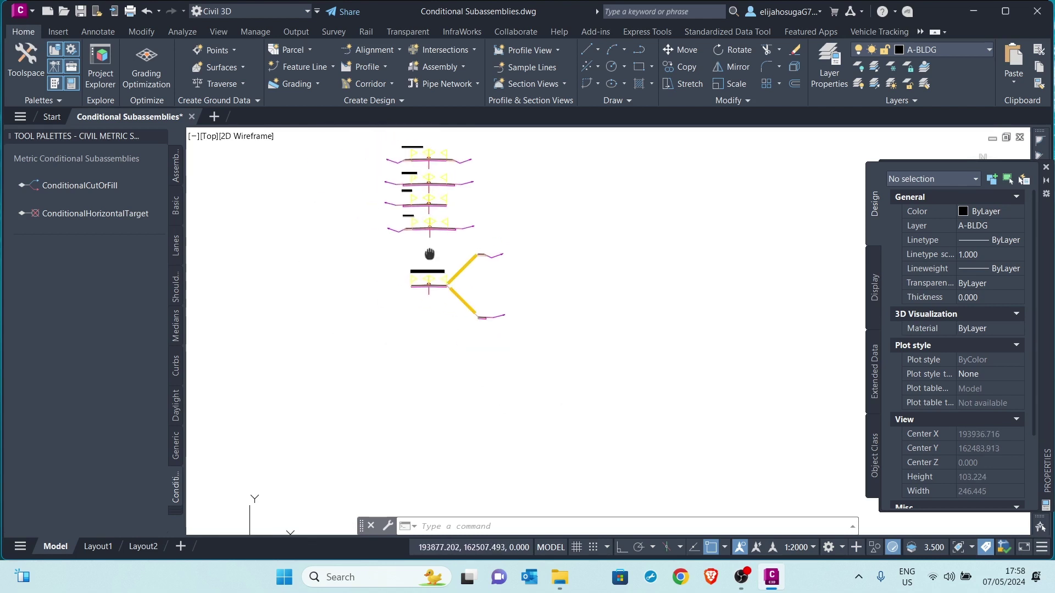
scroll(527, 239, up, 7)
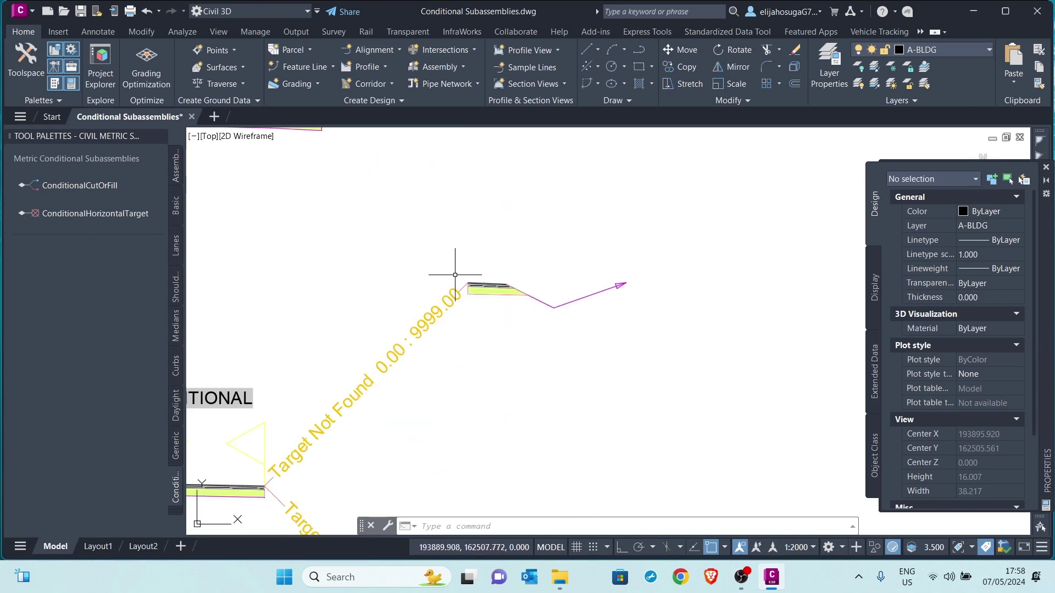
scroll(469, 281, down, 4)
scroll(605, 308, down, 2)
scroll(566, 372, up, 4)
scroll(412, 236, down, 5)
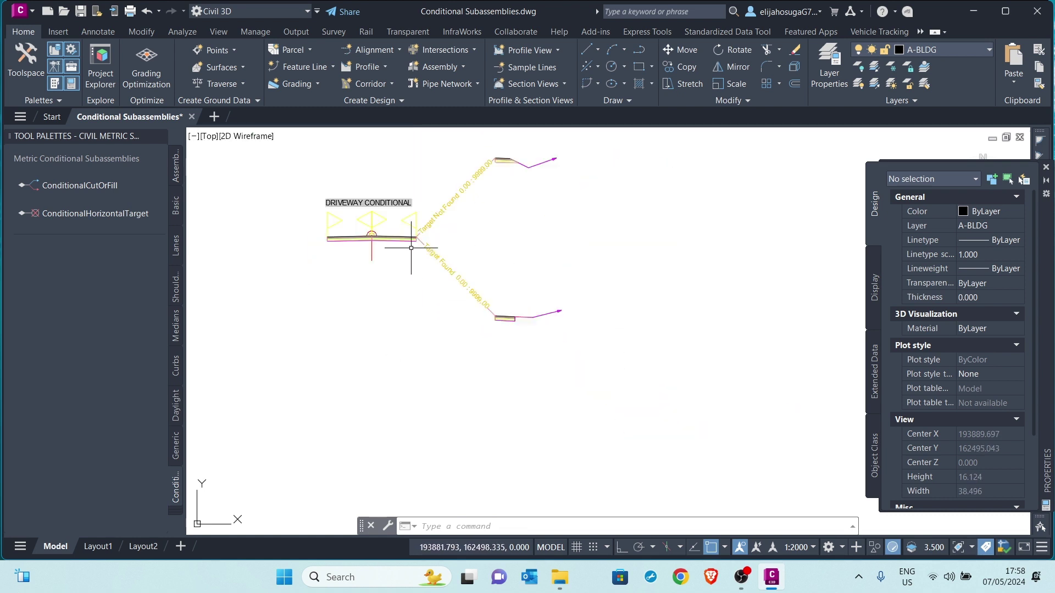
Step: Mirror all seven right-side conditional, driveway and shoulder subassemblies to the top outer marker of the left lane in DRIVEWAY CONDITIONAL
click(505, 313)
click(428, 175)
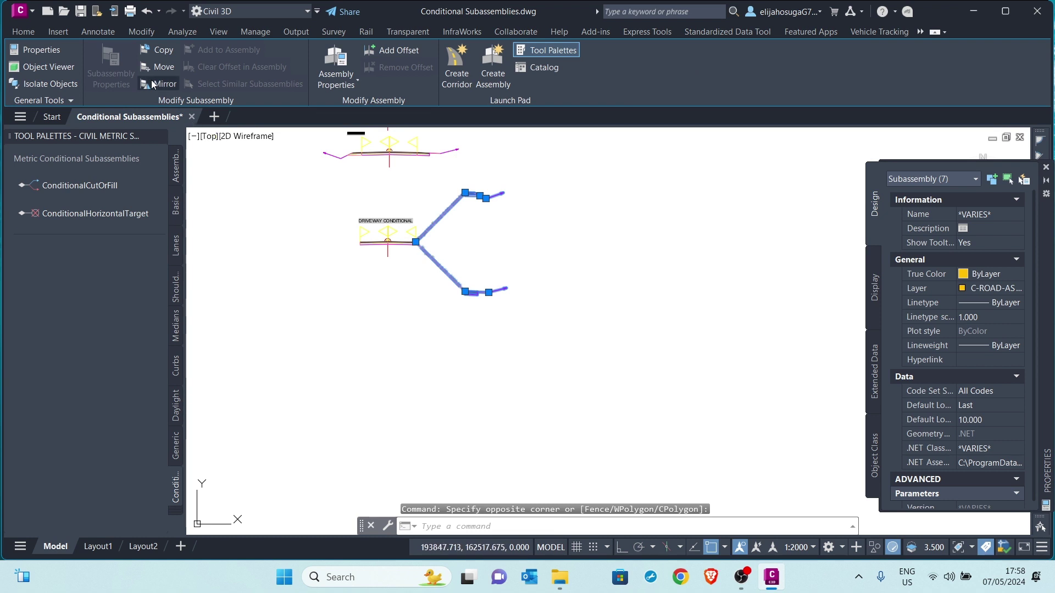
click(154, 84)
scroll(366, 245, up, 8)
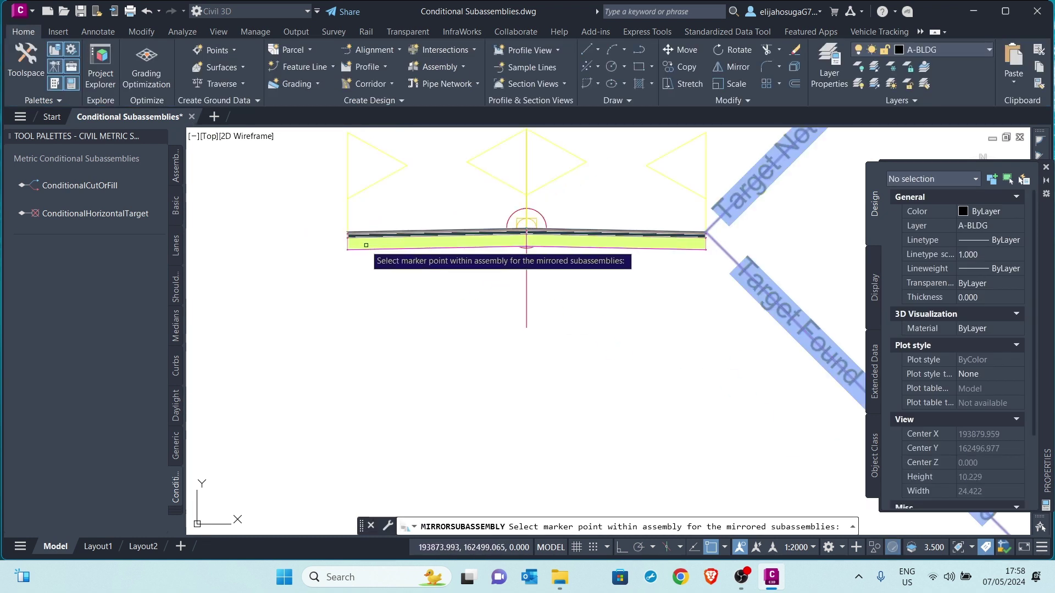
scroll(366, 245, up, 10)
click(387, 193)
scroll(536, 368, down, 15)
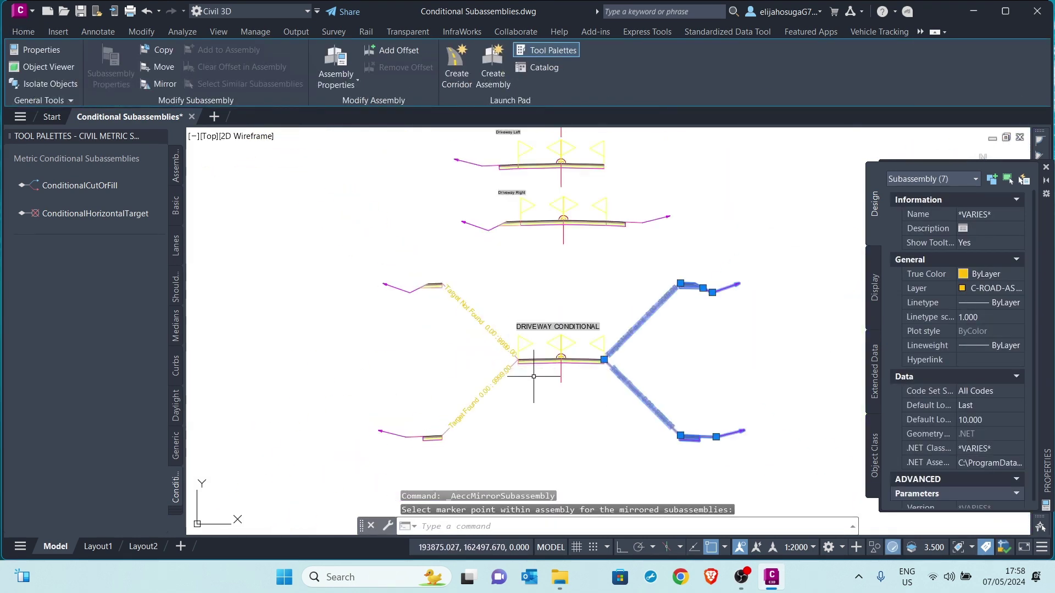
Step: Compare both sides of the DRIVEWAY CONDITIONAL assembly with the four separate shoulder and driveway assemblies above it
scroll(550, 385, down, 5)
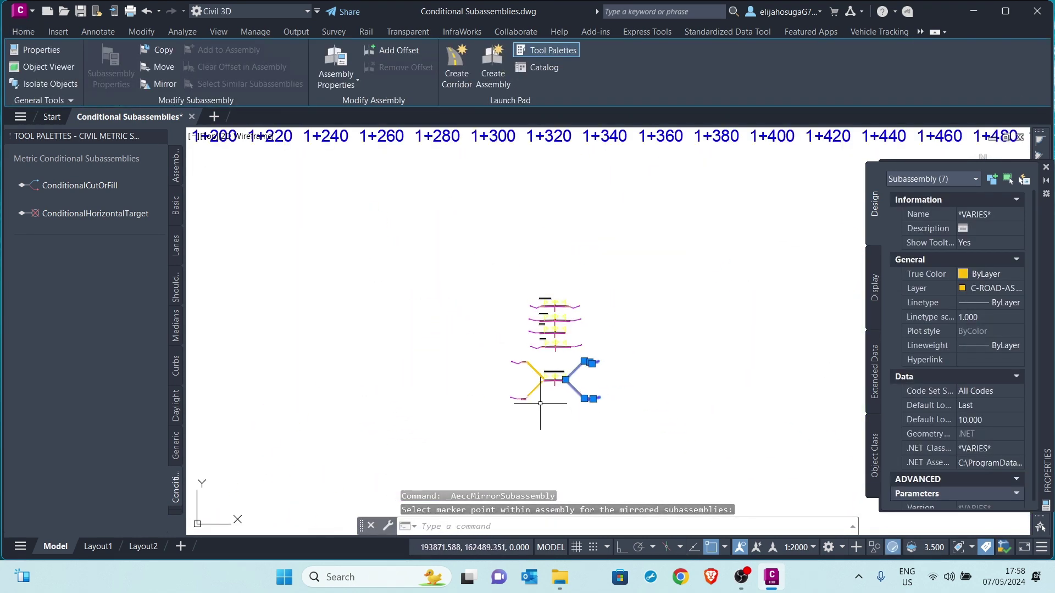
scroll(573, 379, up, 2)
scroll(573, 379, up, 3)
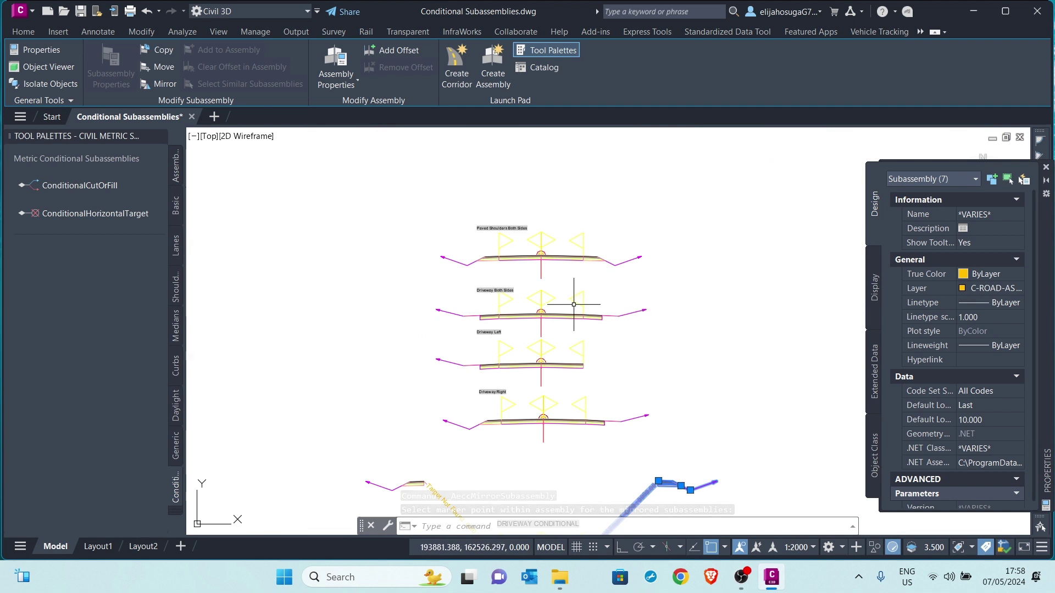
scroll(594, 399, up, 4)
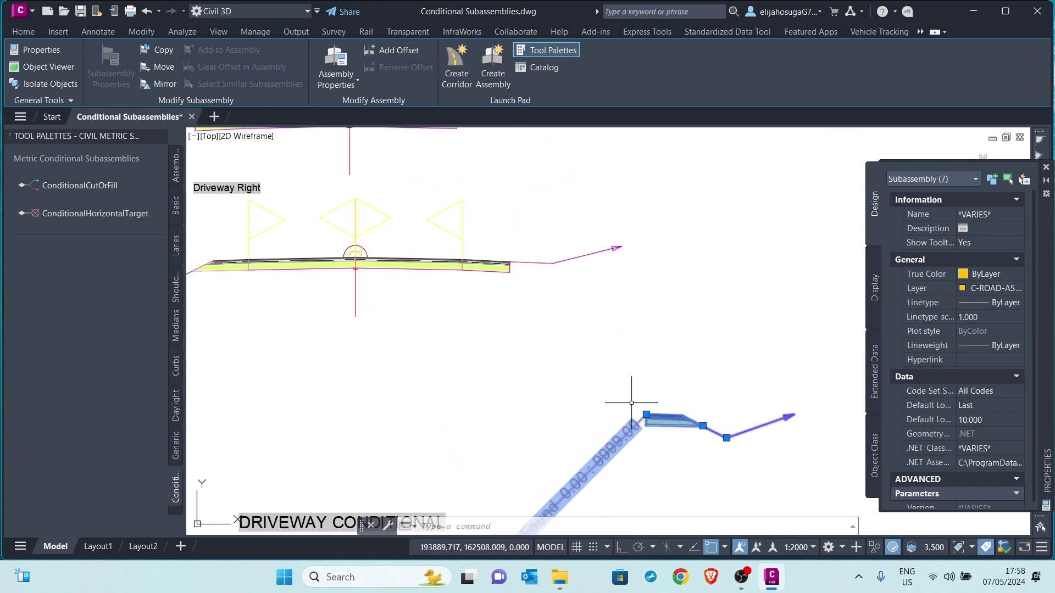
scroll(636, 346, down, 1)
scroll(635, 346, down, 4)
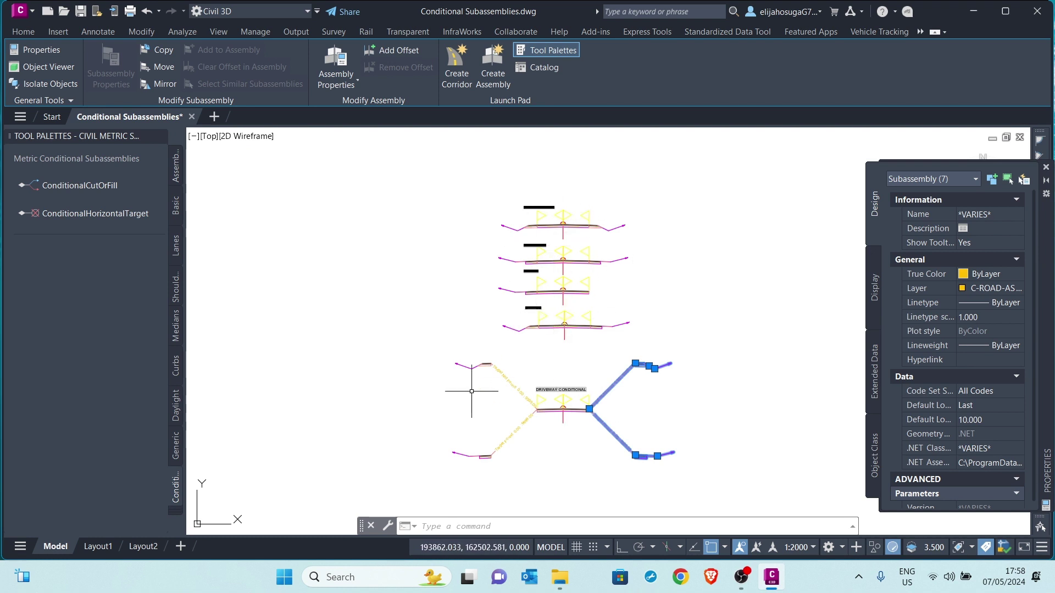
scroll(645, 373, up, 5)
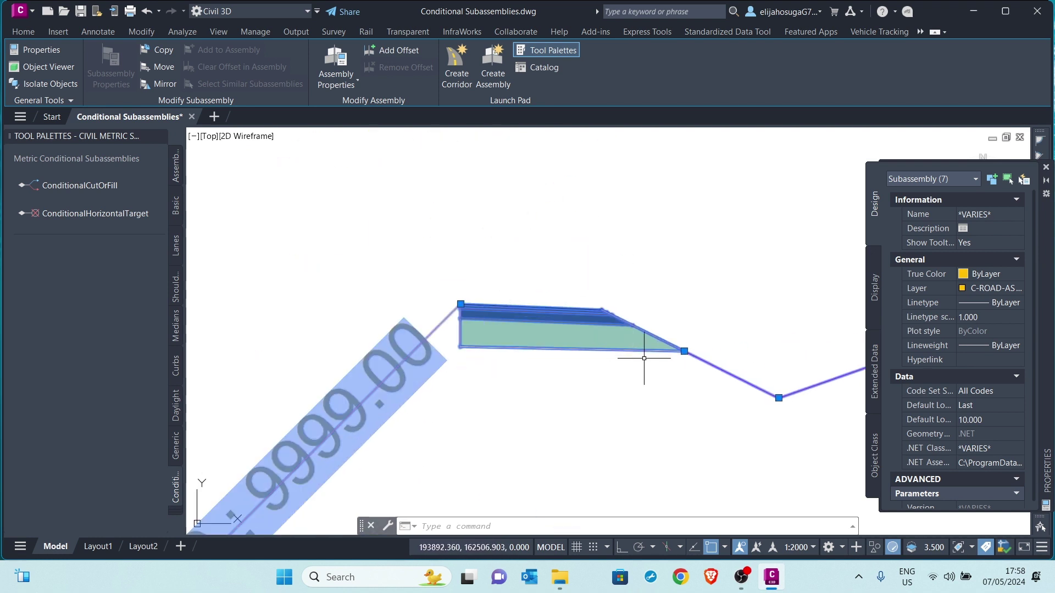
scroll(507, 365, down, 5)
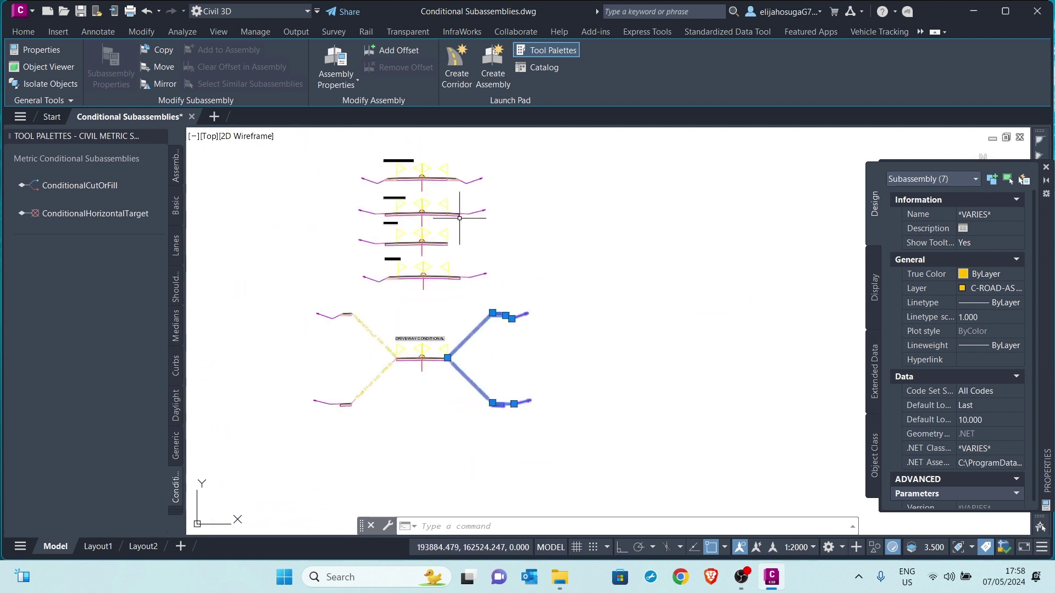
scroll(459, 218, up, 4)
scroll(608, 391, down, 5)
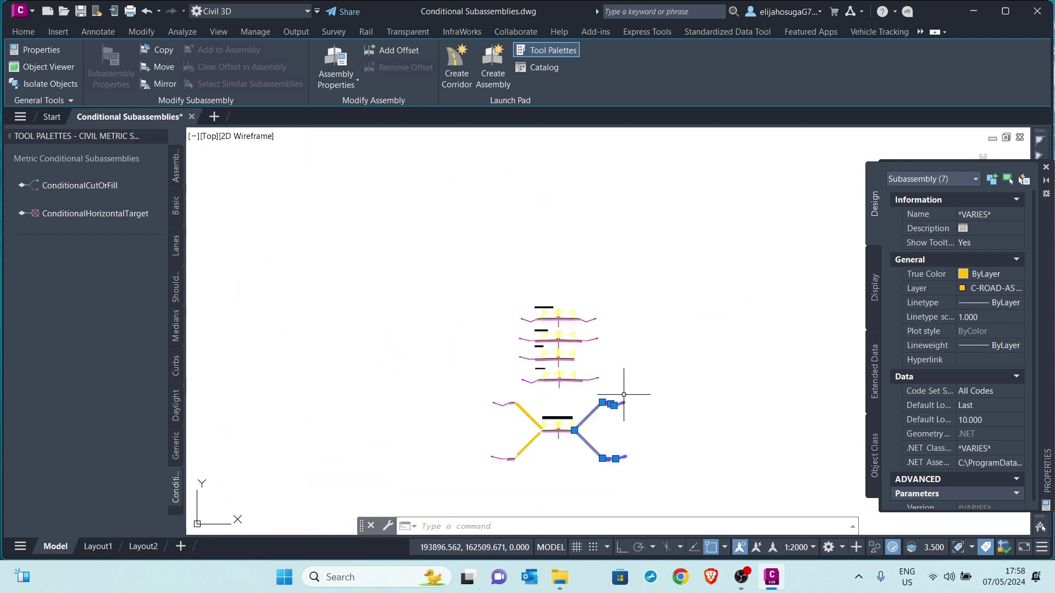
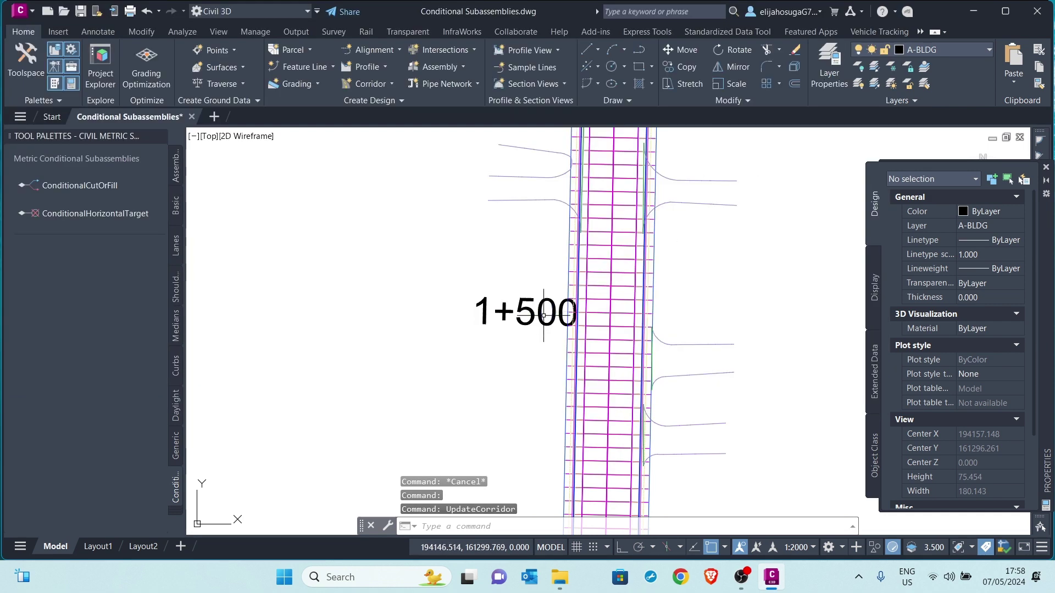
Step: Examine the corridor in plan around station 1+550, checking its edges against the driveway lines on both sides
scroll(609, 288, down, 5)
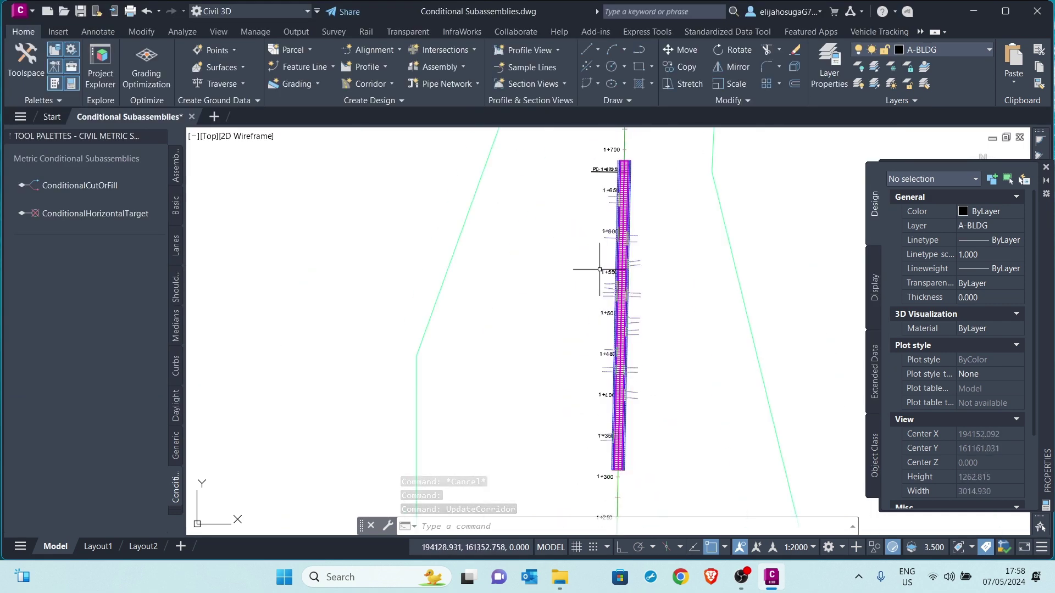
scroll(631, 342, up, 4)
scroll(631, 342, up, 6)
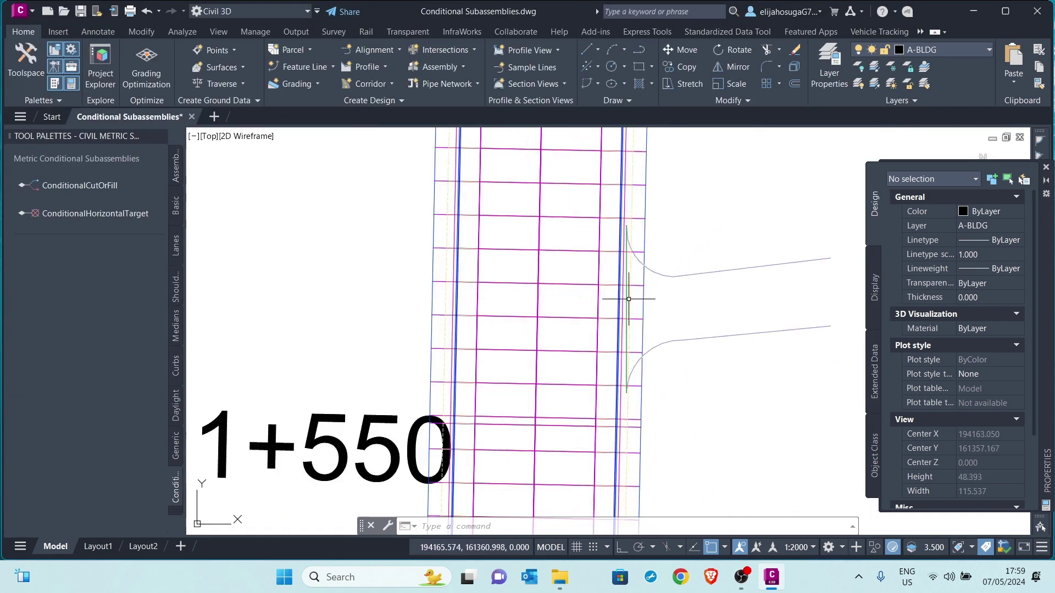
scroll(617, 287, down, 6)
scroll(547, 276, down, 4)
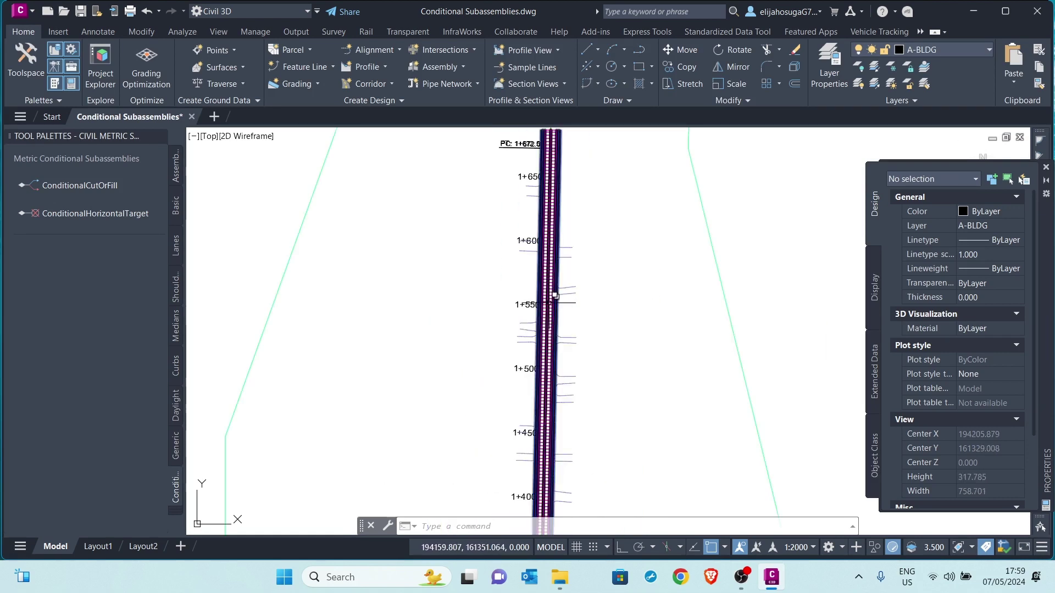
scroll(541, 354, up, 6)
scroll(540, 354, down, 5)
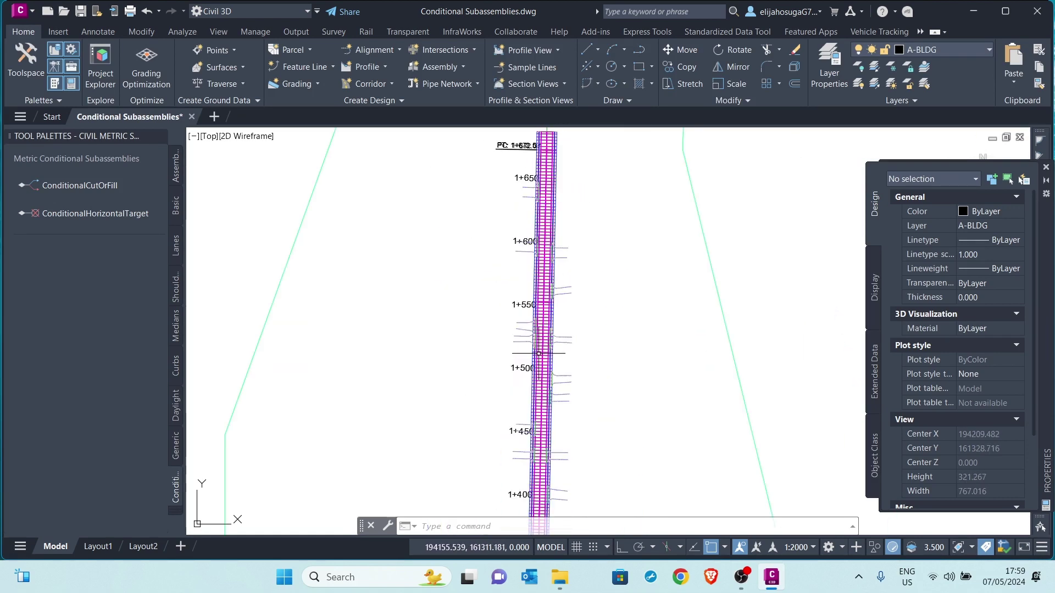
scroll(541, 341, up, 2)
Step: Inspect the corridor in the Object Viewer from a tilted 3D view along its shoulders, and close the viewer
click(540, 336)
right_click(540, 337)
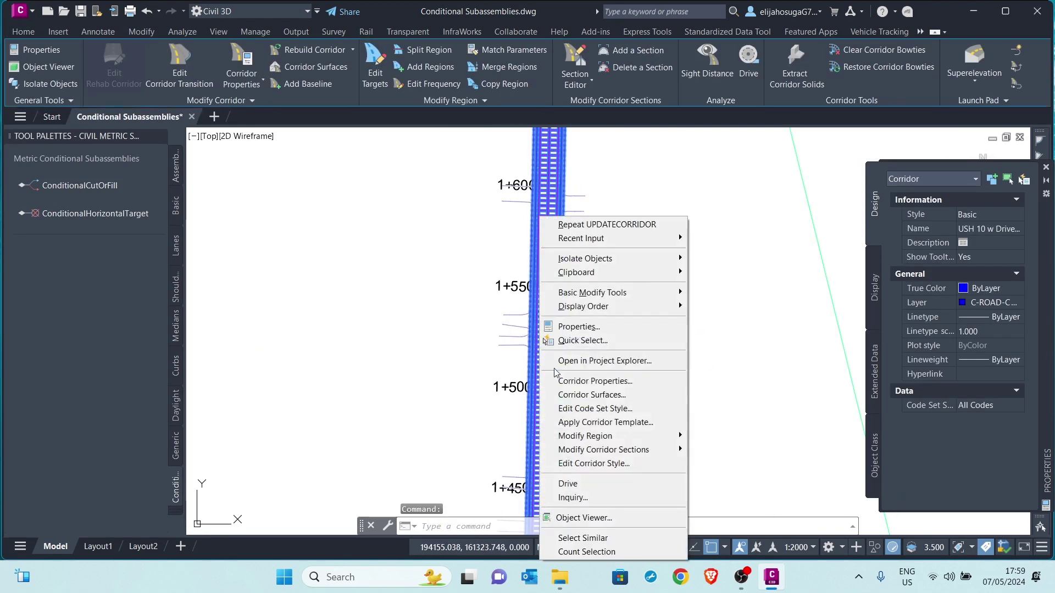
click(582, 518)
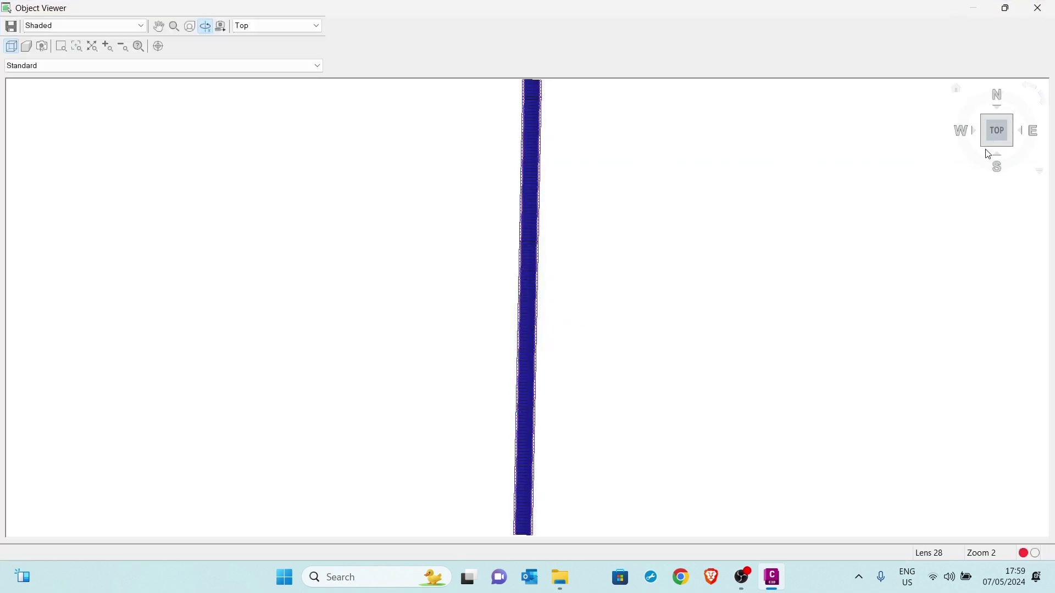
click(983, 148)
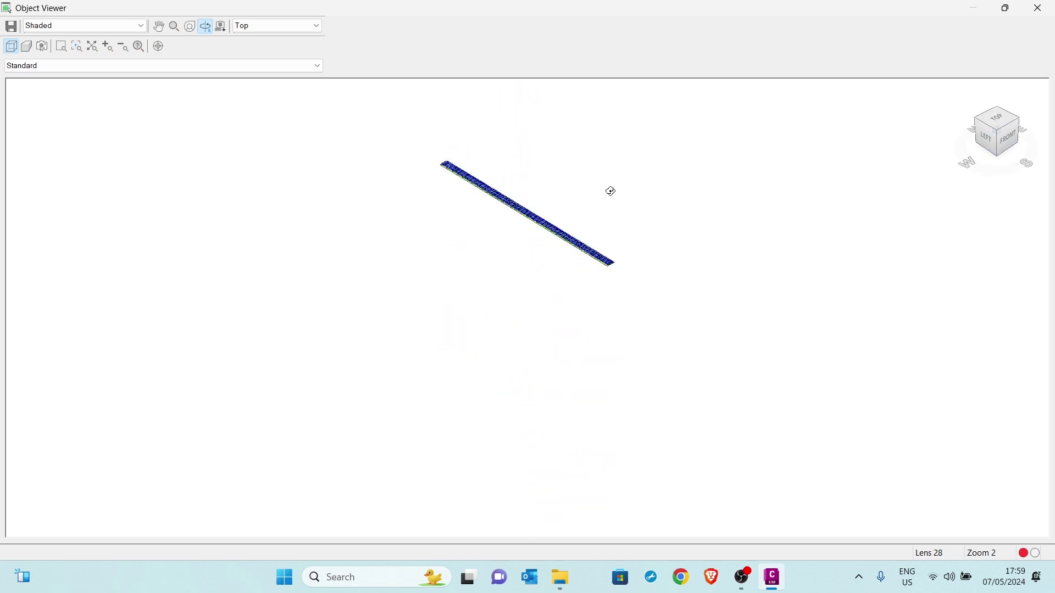
drag(580, 195, 609, 254)
drag(718, 183, 584, 344)
drag(609, 288, 662, 247)
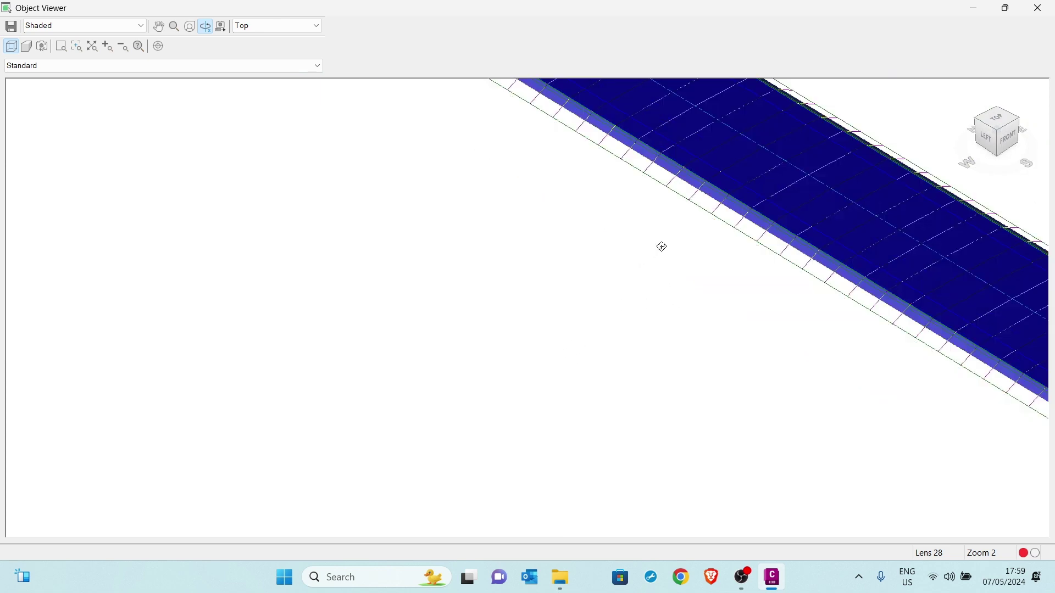
drag(584, 174, 521, 354)
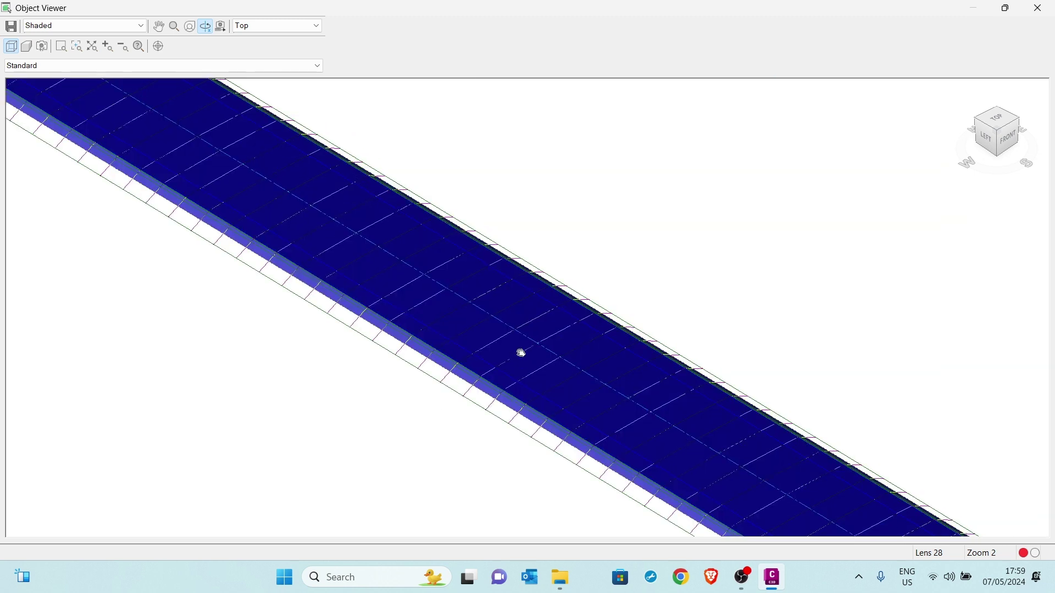
drag(544, 317, 555, 305)
click(1041, 14)
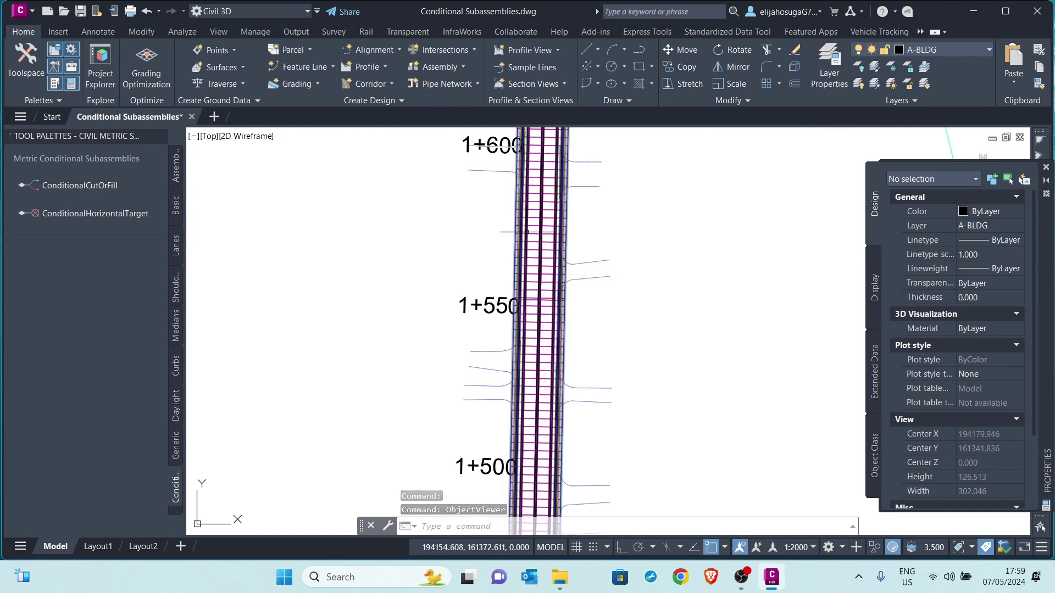
Step: Set all surface targets of the corridor's DRIVEWAY CONDITIONAL region to Existing Intersection, then apply the change and rebuild the corridor
click(529, 220)
right_click(528, 218)
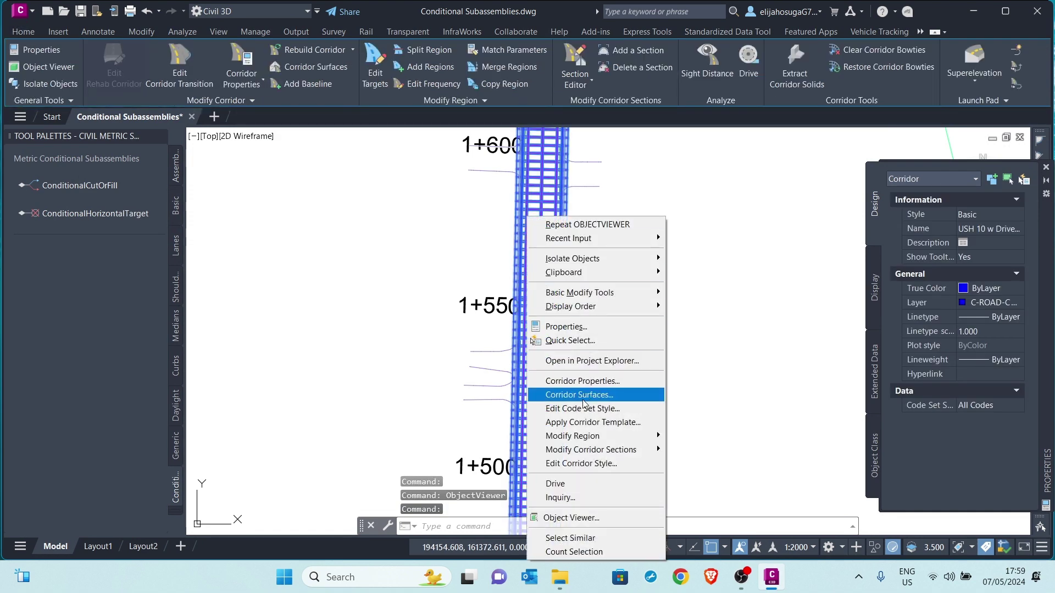
click(576, 382)
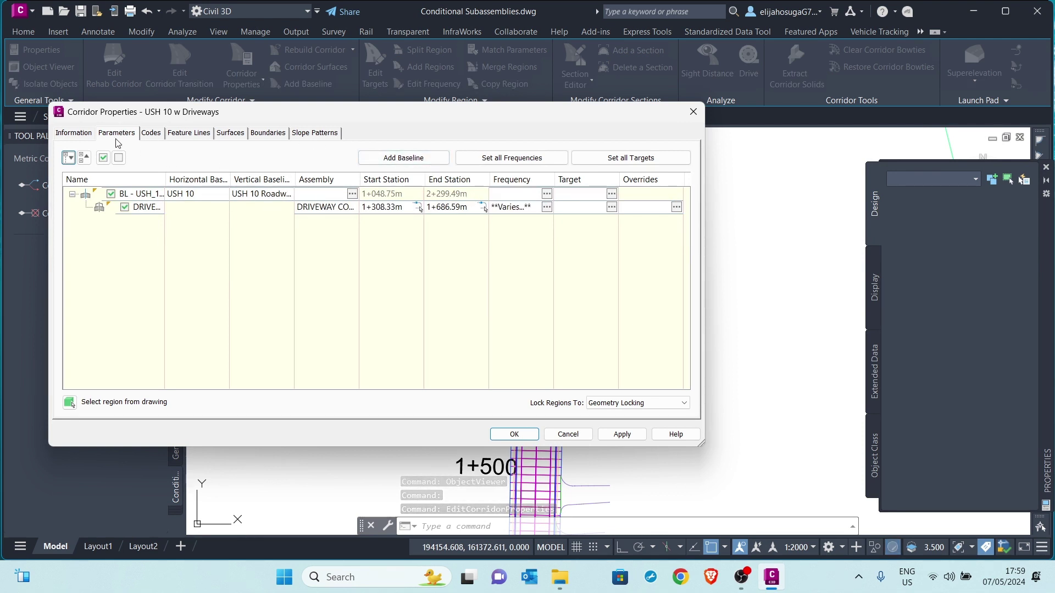
click(612, 207)
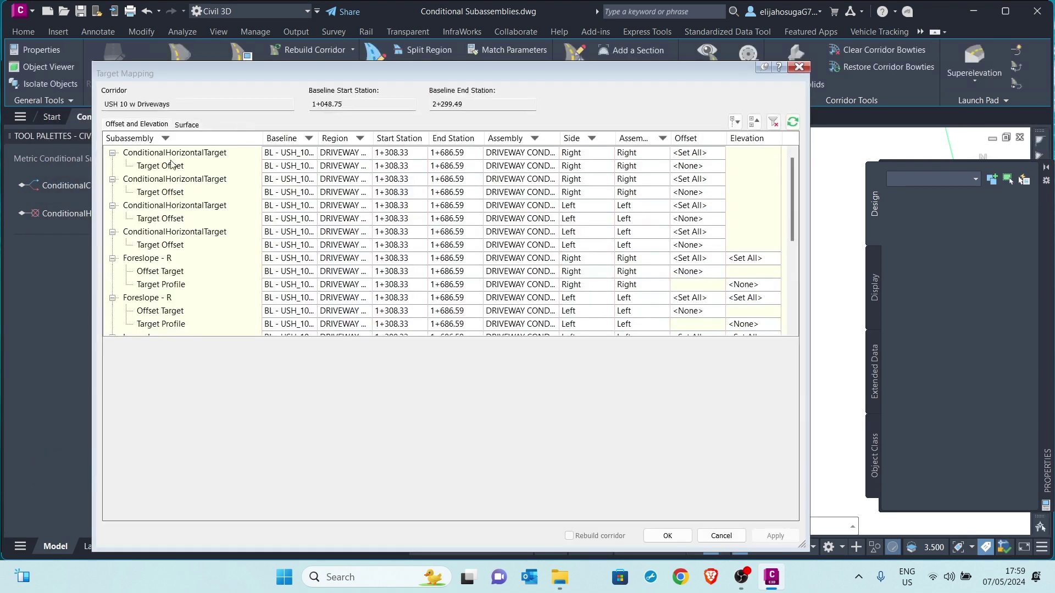
click(187, 125)
click(275, 146)
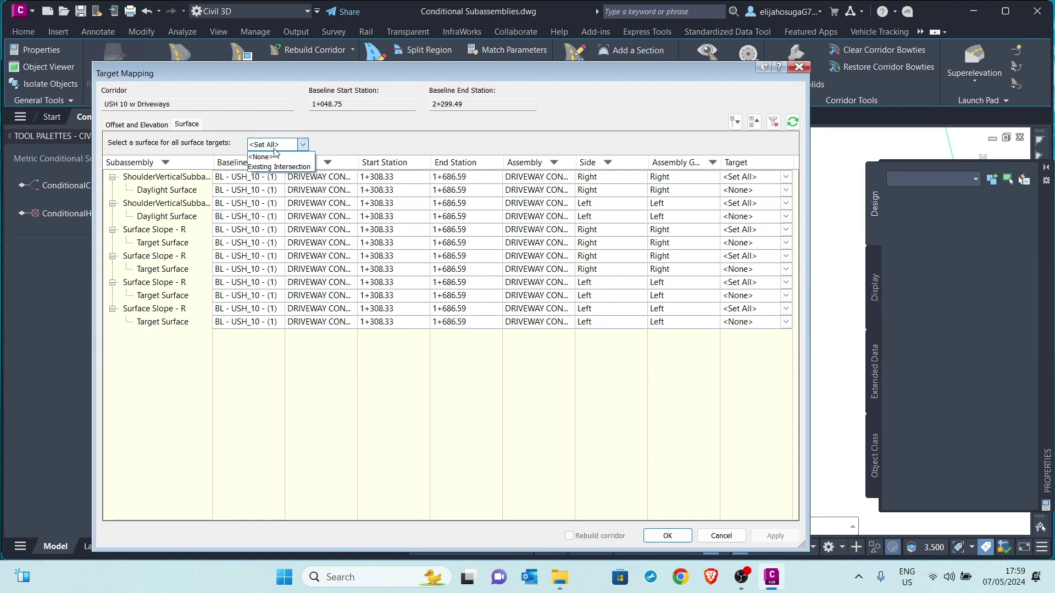
click(279, 166)
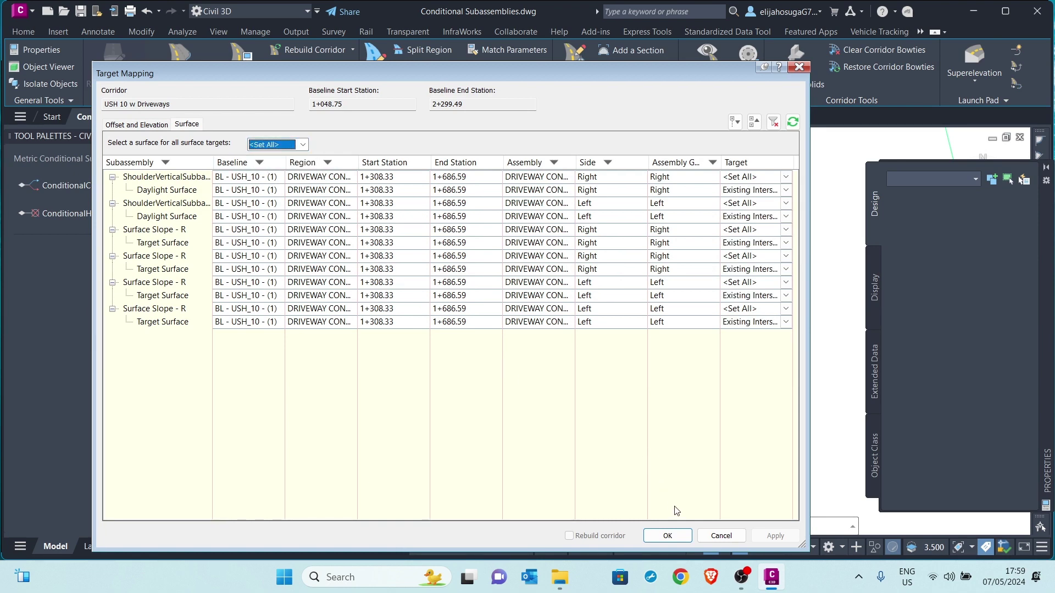
click(669, 535)
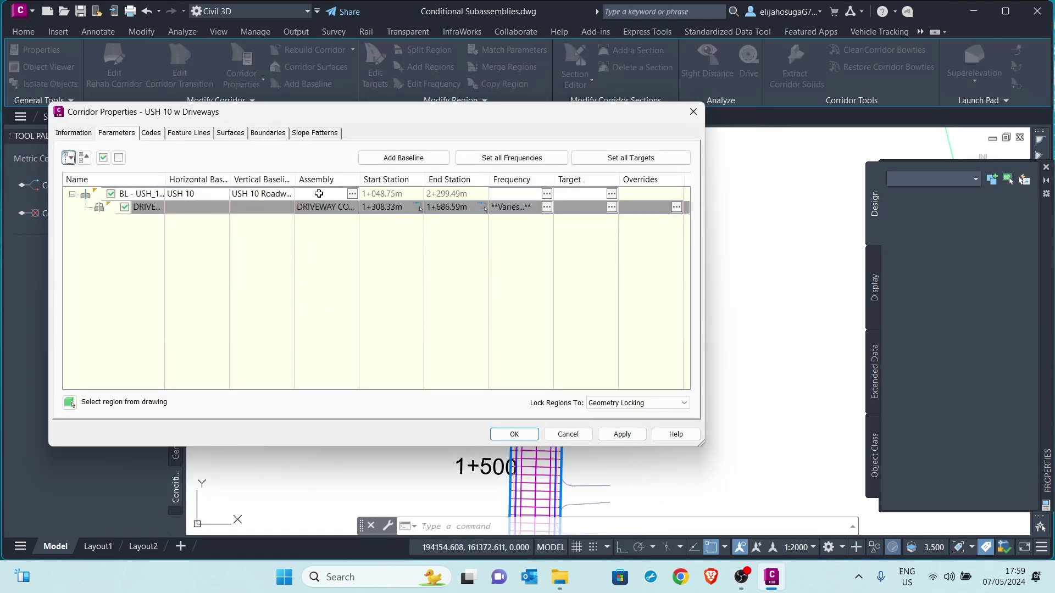
click(629, 438)
click(438, 256)
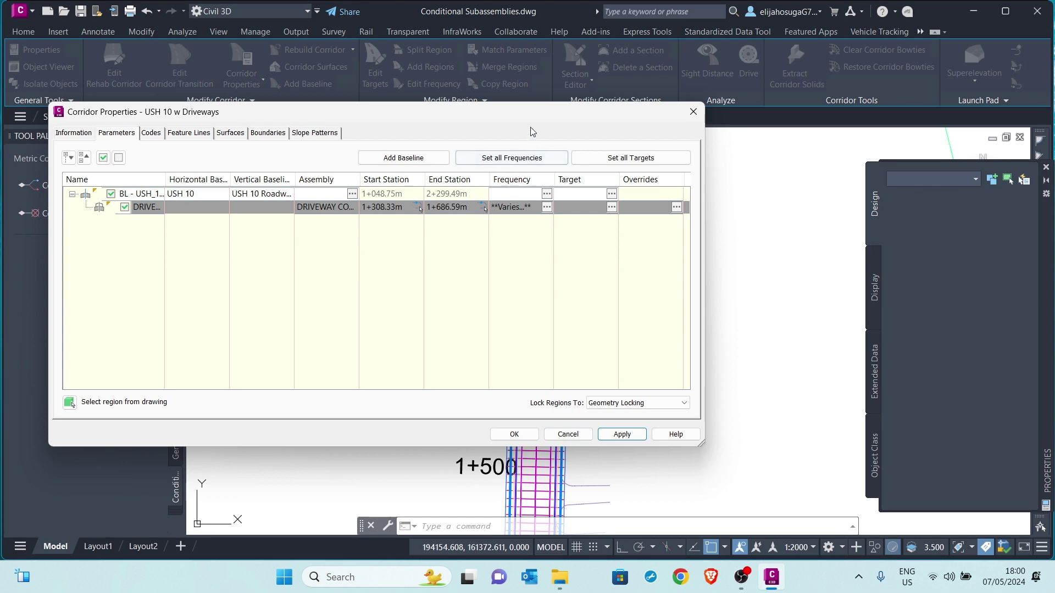
Step: Review the surface target mapping of the corridor's DRIVEWAY CONDITIONAL region, then close the mapping and the corridor properties
mouse_move(530, 119)
mouse_down()
mouse_move(425, 142)
mouse_move(357, 274)
mouse_move(586, 244)
mouse_move(700, 252)
mouse_move(725, 211)
mouse_up()
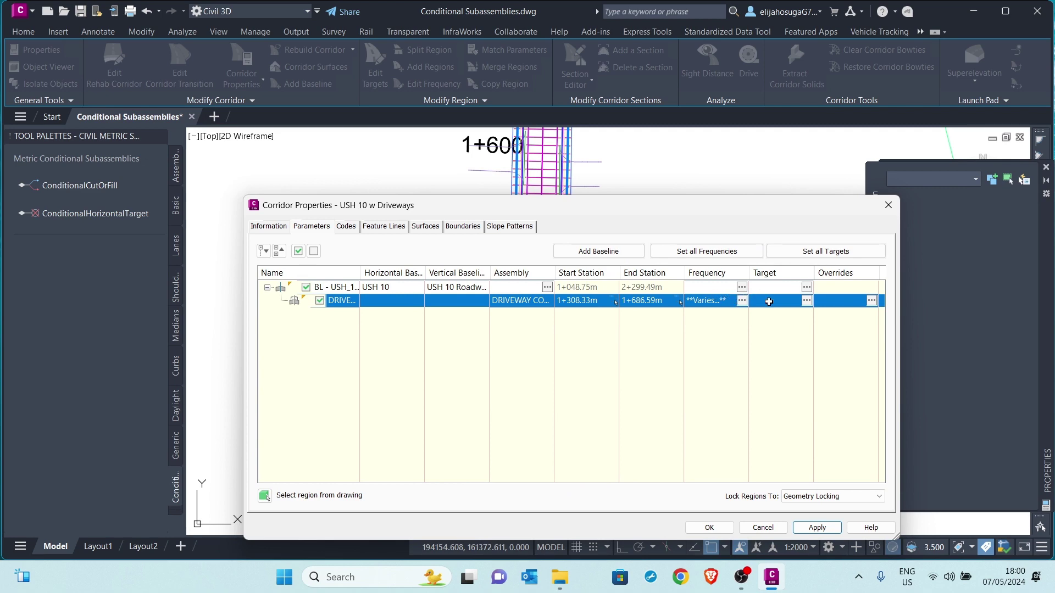
click(807, 301)
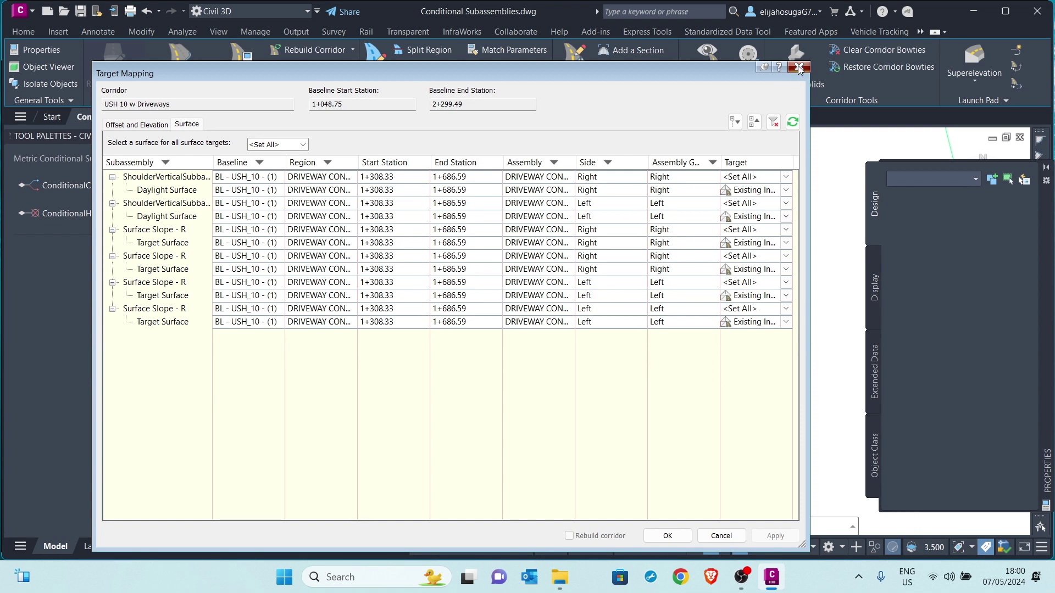
click(799, 67)
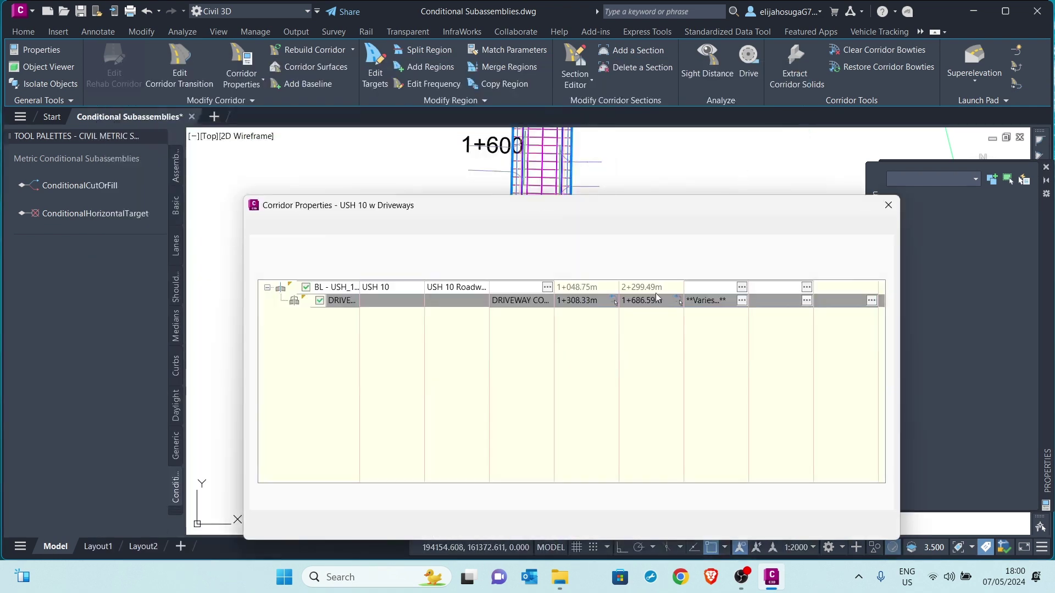
click(886, 206)
Step: Examine the rebuilt corridor in plan around station 1+550 and along its length, checking its edges against the driveway lines
scroll(560, 190, up, 5)
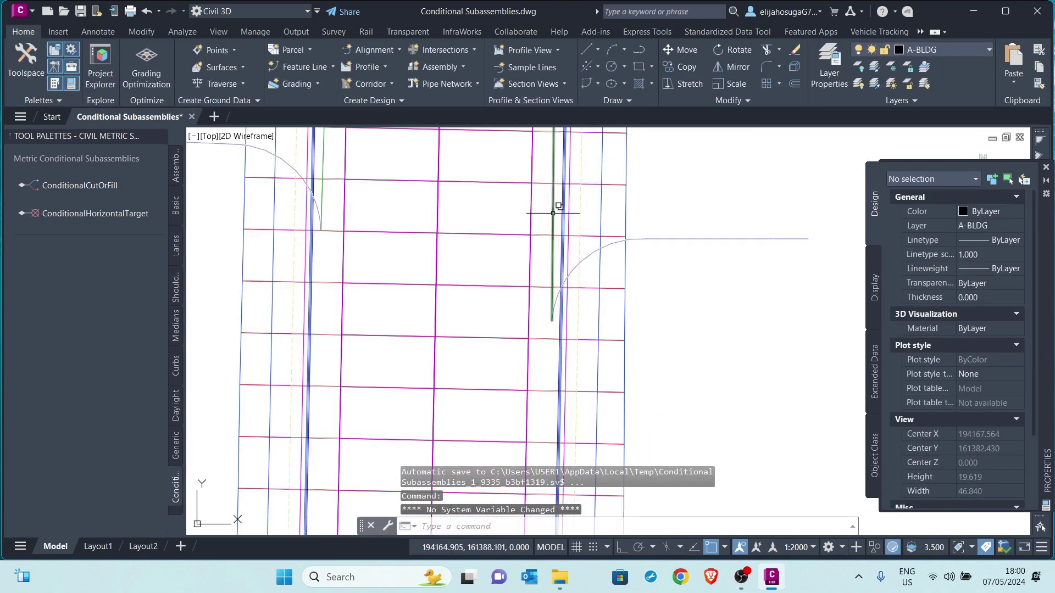
scroll(552, 214, down, 5)
scroll(555, 275, up, 4)
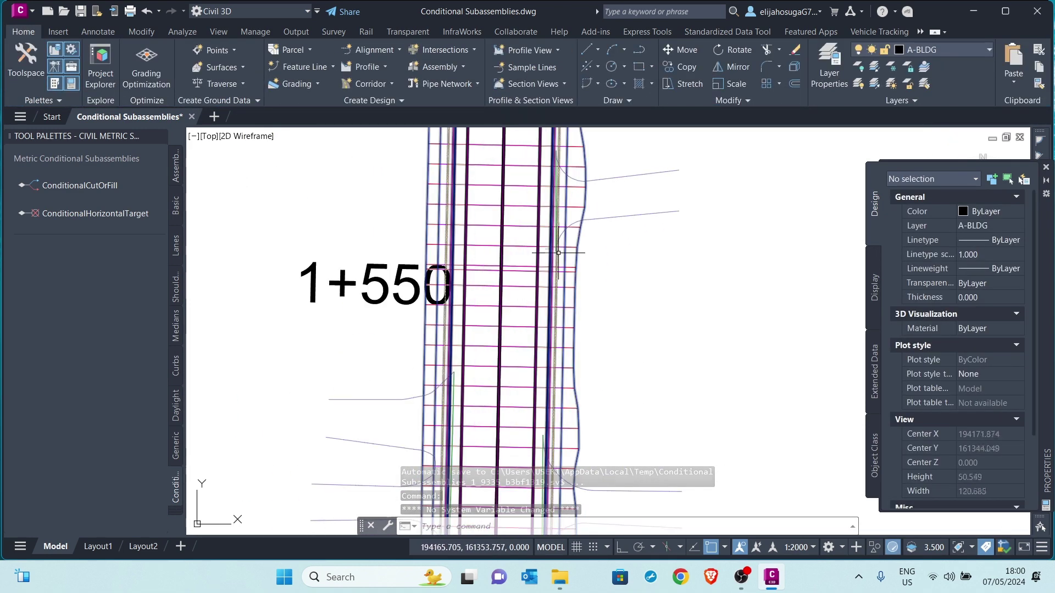
scroll(558, 253, up, 5)
scroll(549, 212, down, 4)
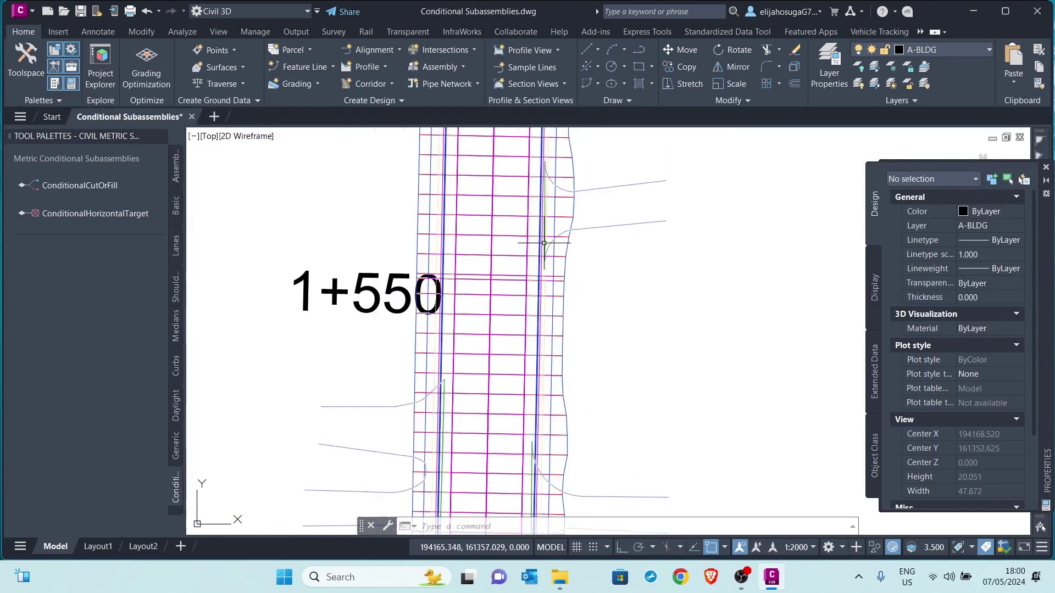
scroll(544, 242, down, 2)
scroll(542, 236, up, 5)
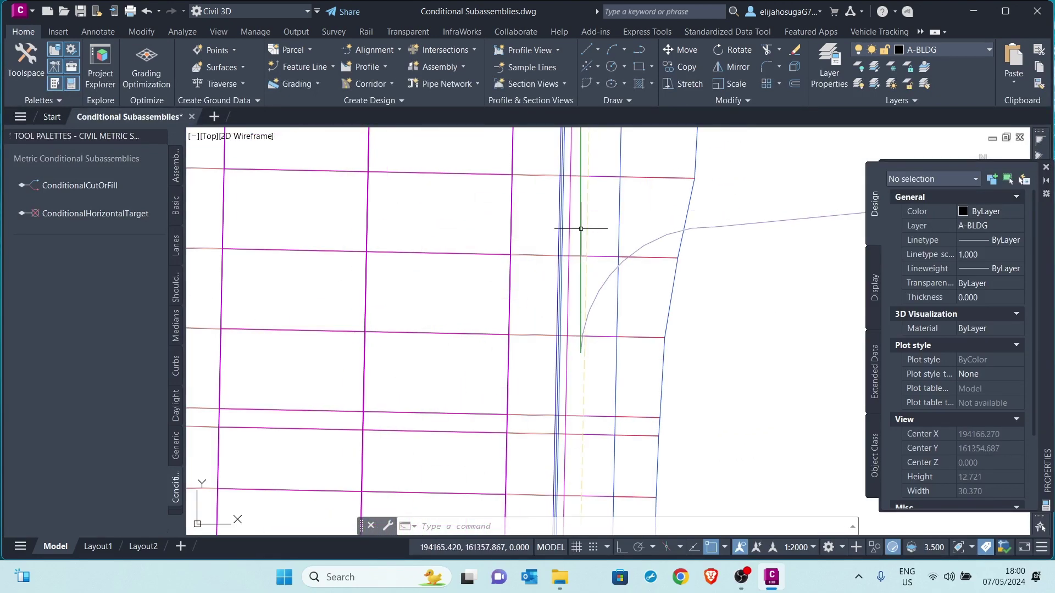
scroll(550, 259, down, 10)
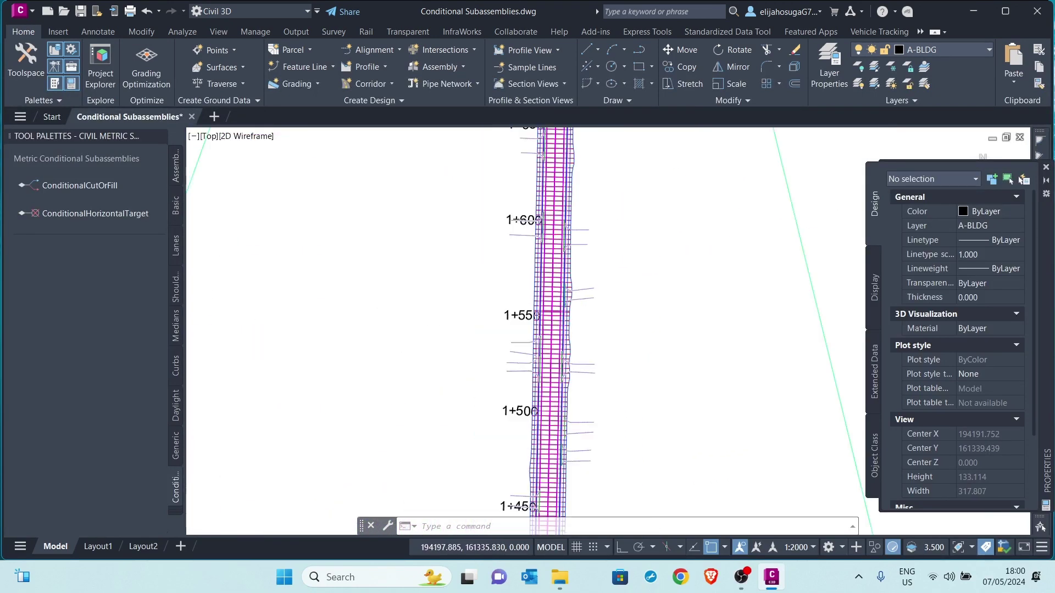
scroll(631, 347, down, 12)
scroll(537, 299, up, 4)
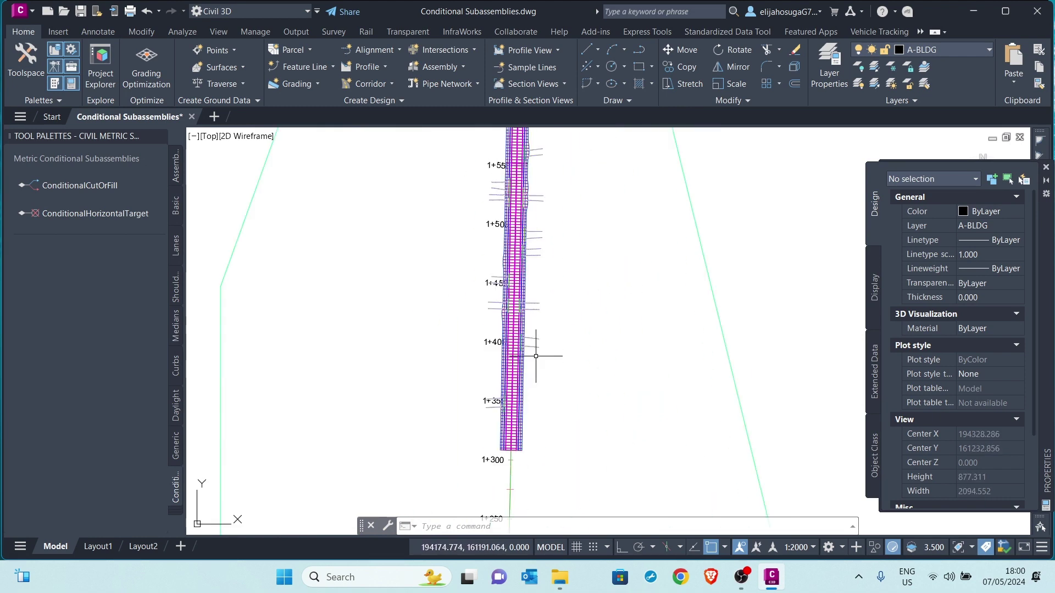
scroll(478, 299, down, 3)
scroll(473, 340, down, 2)
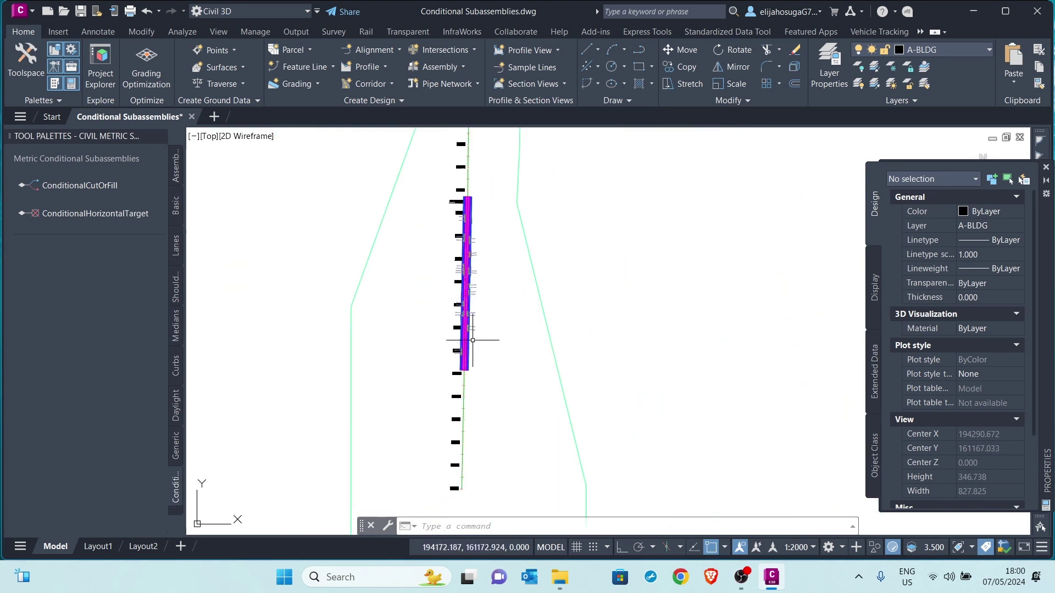
Step: Rename the right-side Target Not Found subassembly of the DRIVEWAY CONDITIONAL assembly as ConditionalHorizontalTarget - NF
scroll(471, 324, down, 6)
scroll(471, 247, up, 4)
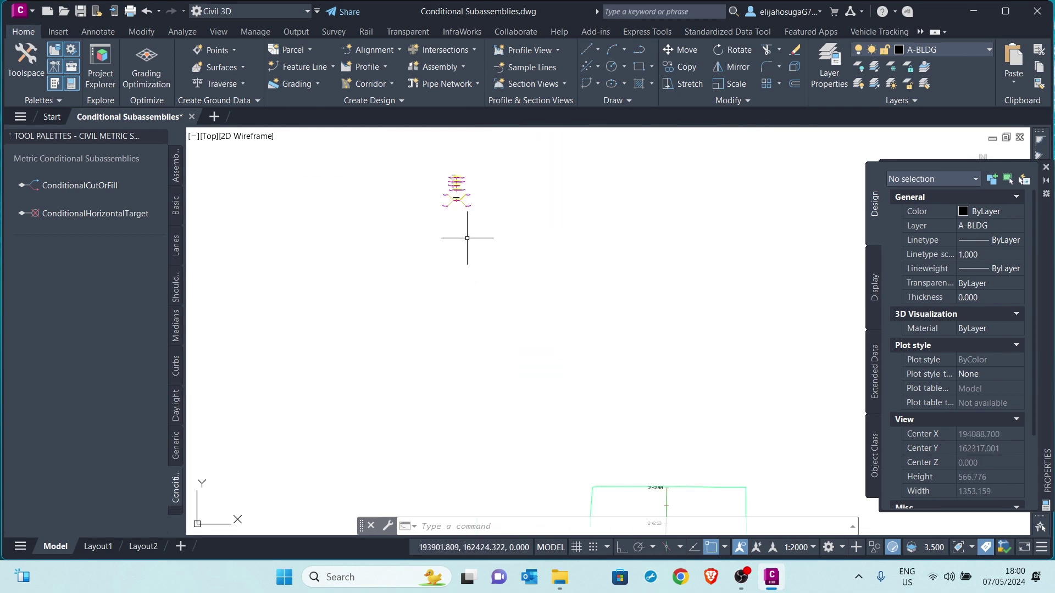
scroll(467, 238, up, 18)
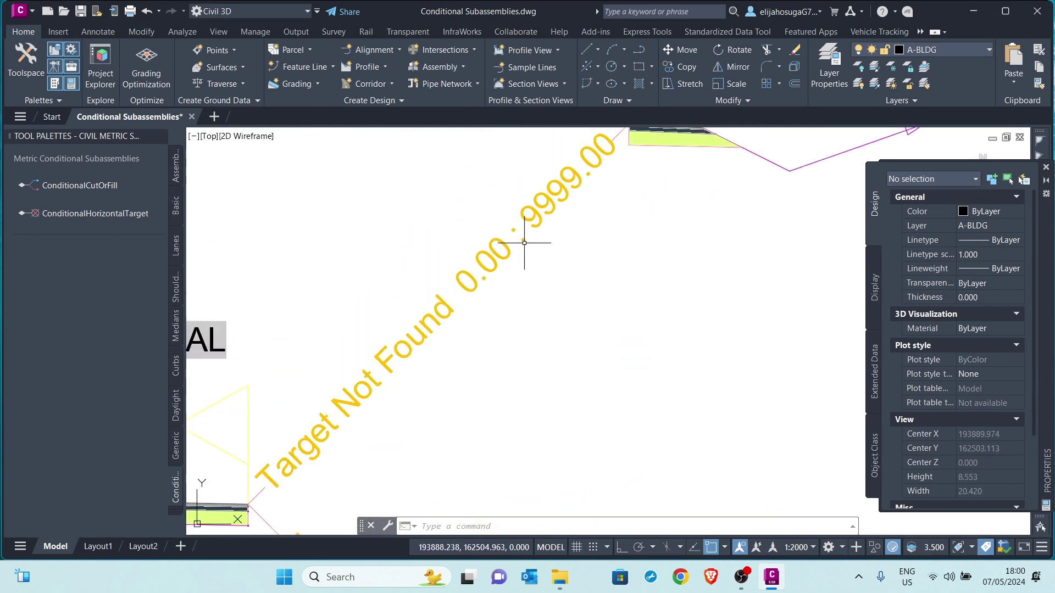
click(472, 278)
scroll(400, 319, down, 2)
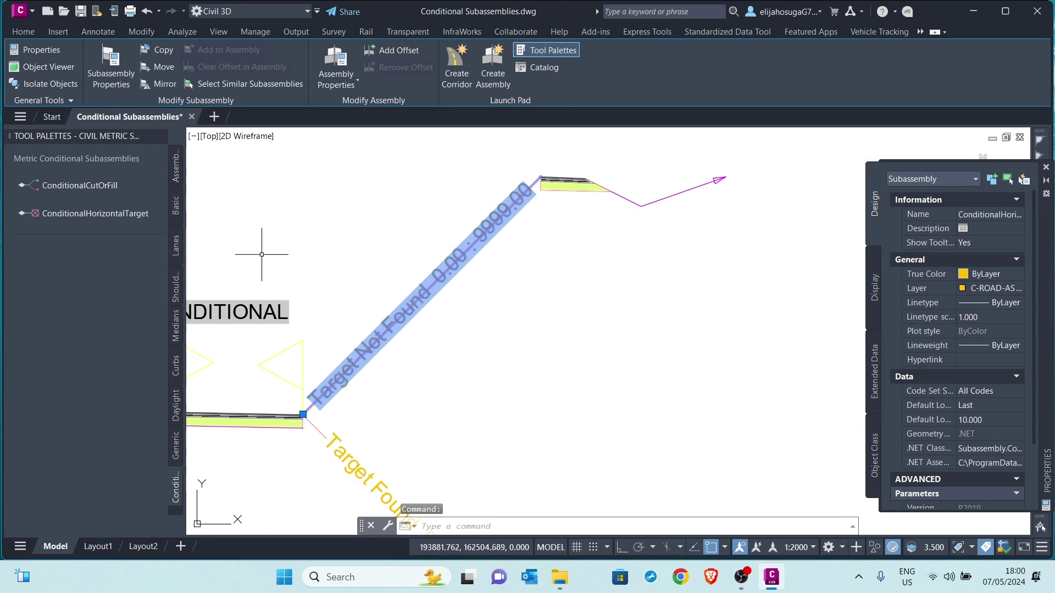
click(109, 75)
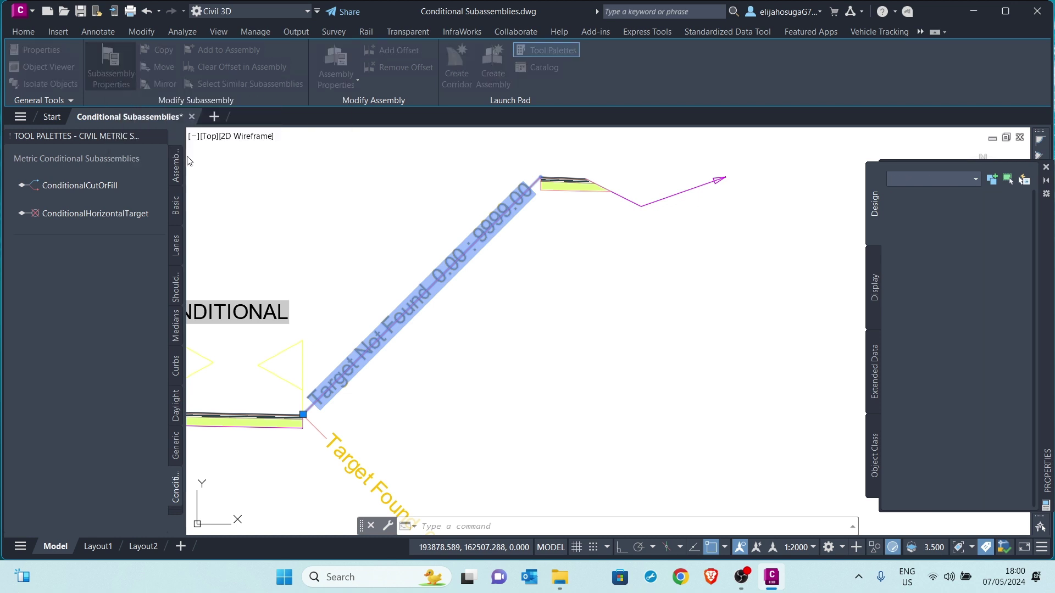
click(398, 263)
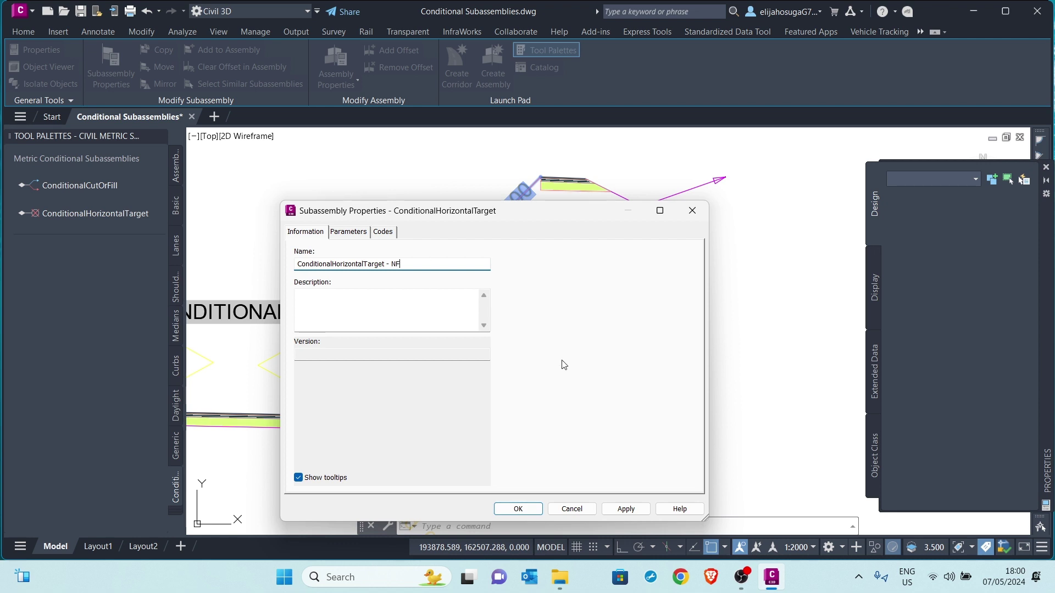
click(629, 514)
click(518, 509)
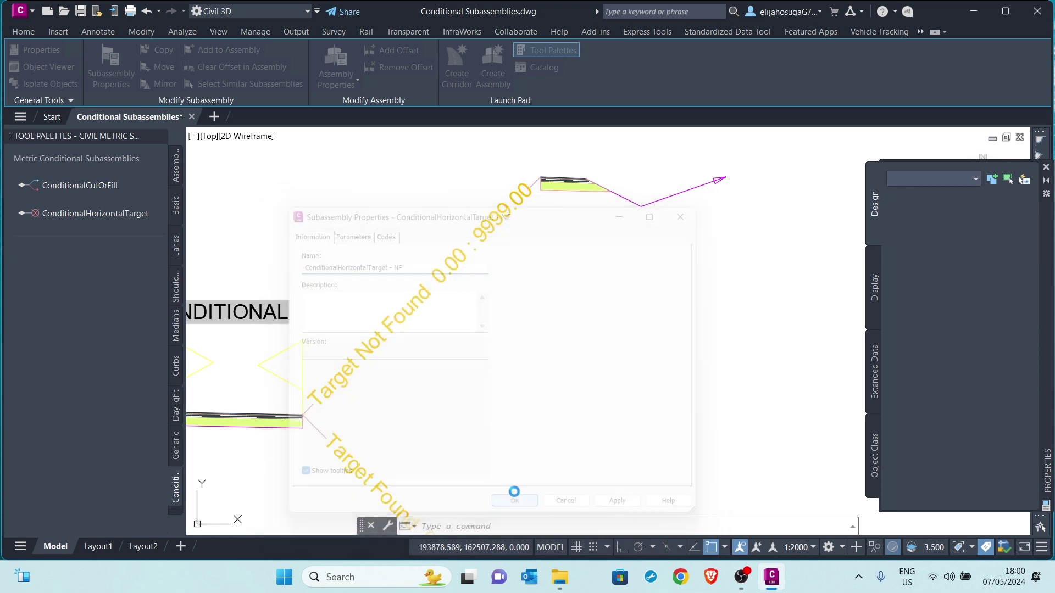
scroll(460, 400, down, 5)
scroll(467, 358, up, 5)
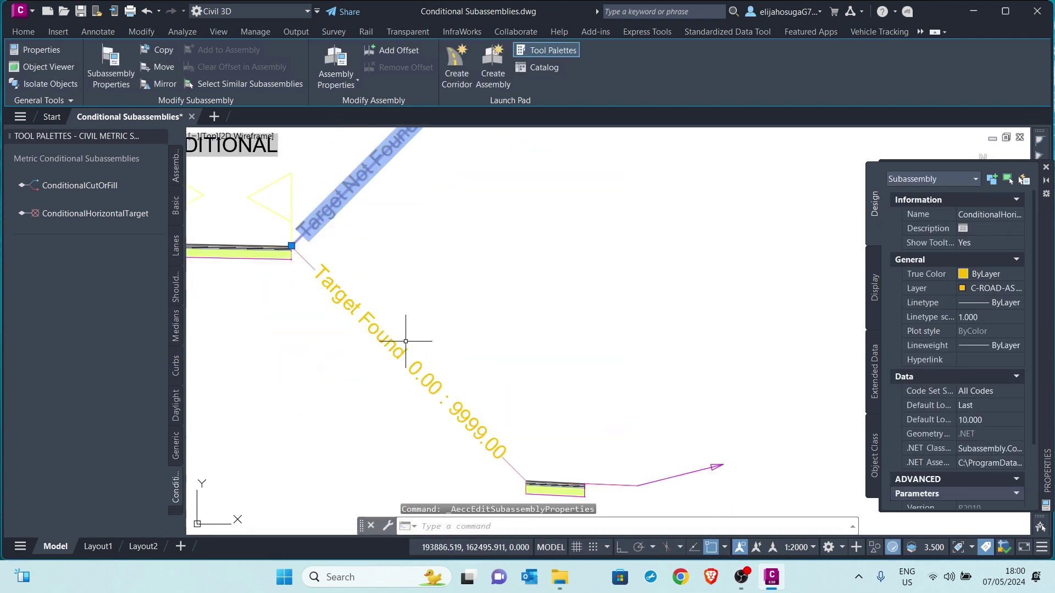
middle_drag(407, 348, 826, 418)
scroll(627, 372, down, 4)
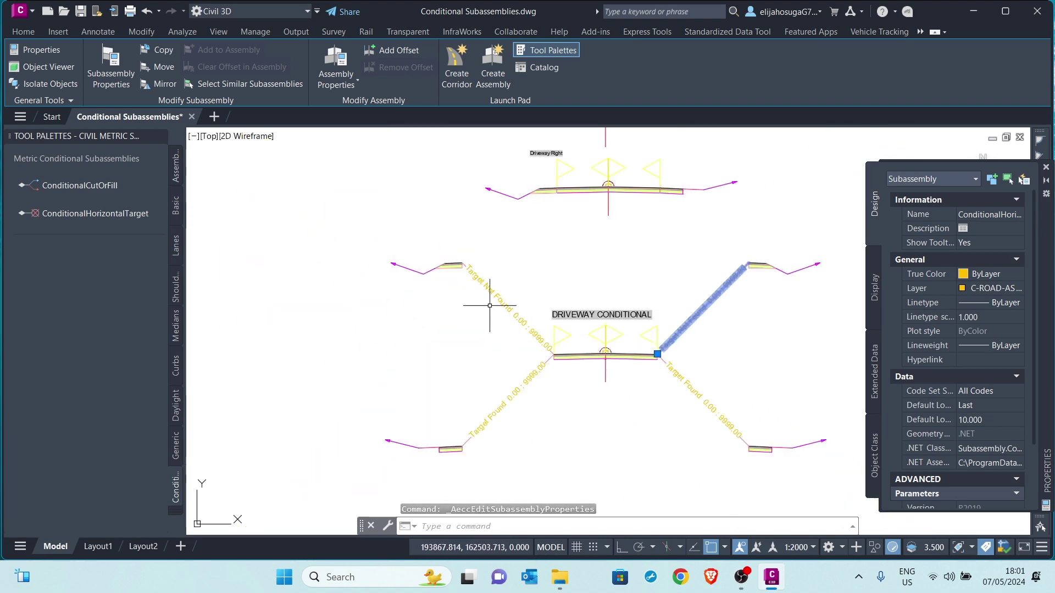
key(Escape)
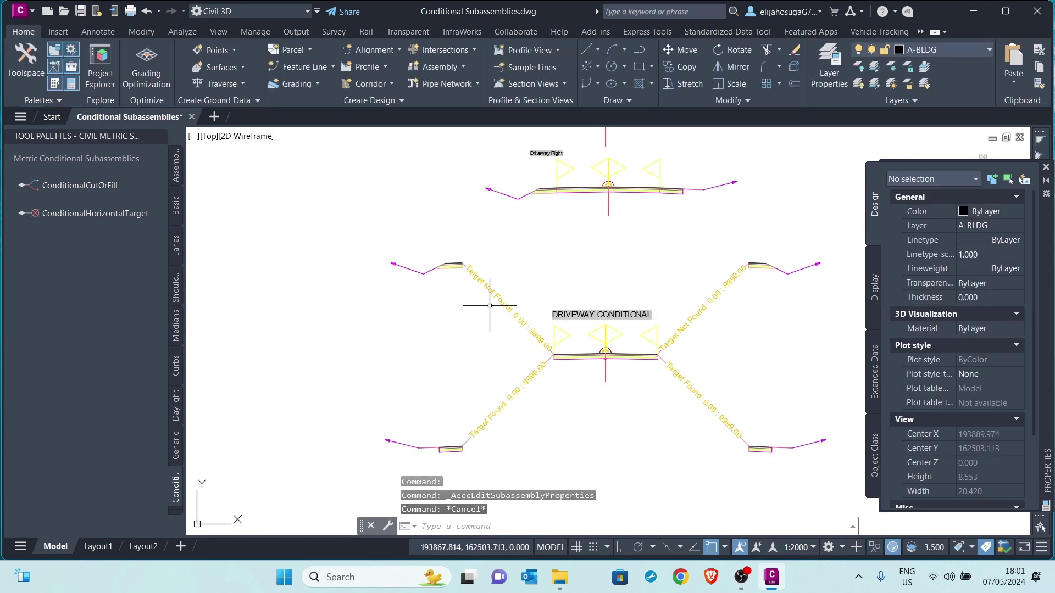
Step: Rename the left-side Target Not Found subassembly of the DRIVEWAY CONDITIONAL assembly as ConditionalHorizontalTarget - NF
click(486, 303)
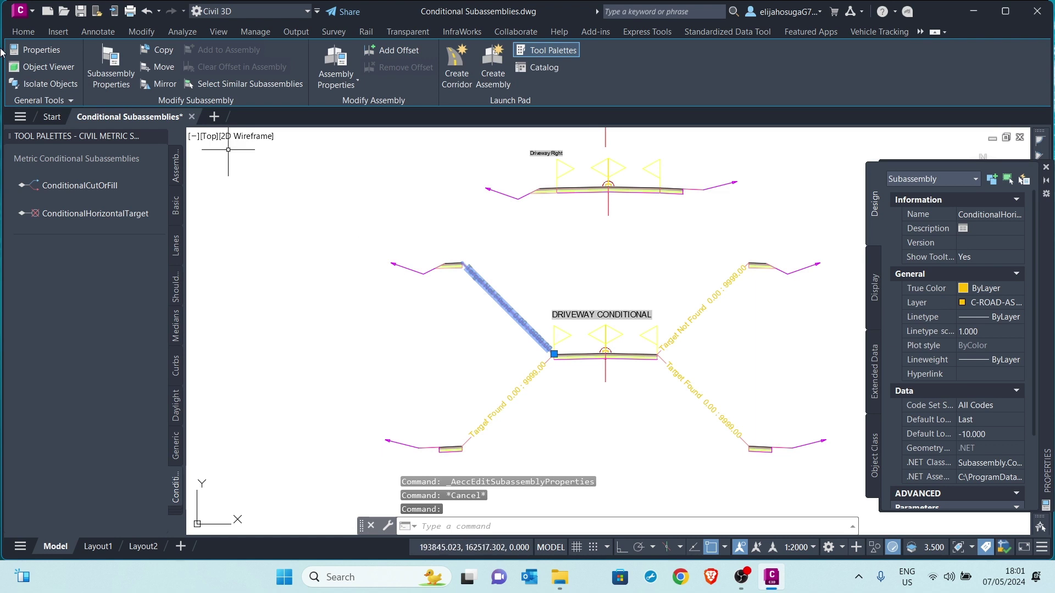
click(106, 67)
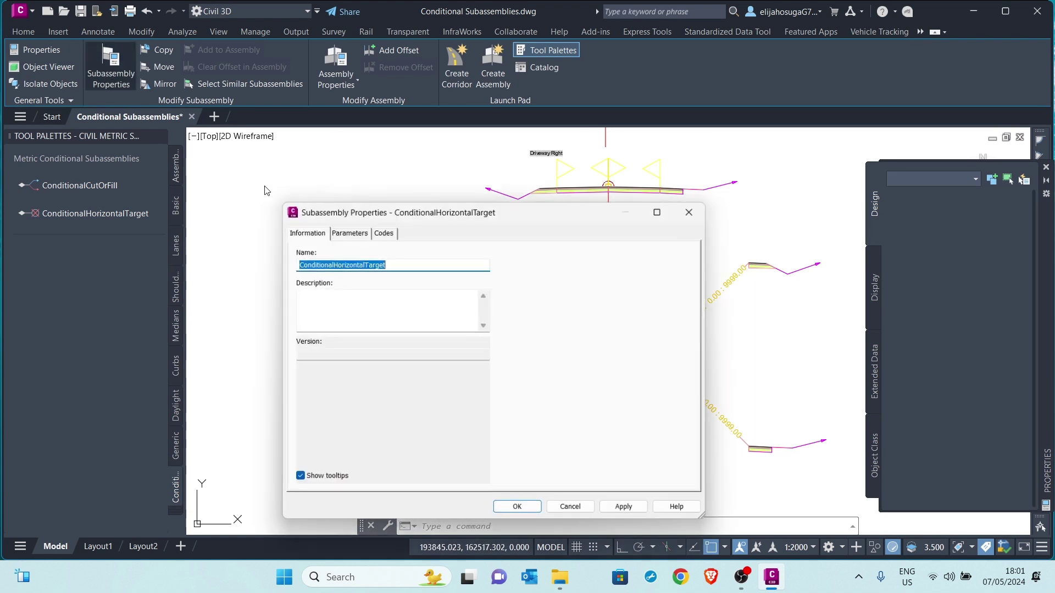
click(394, 270)
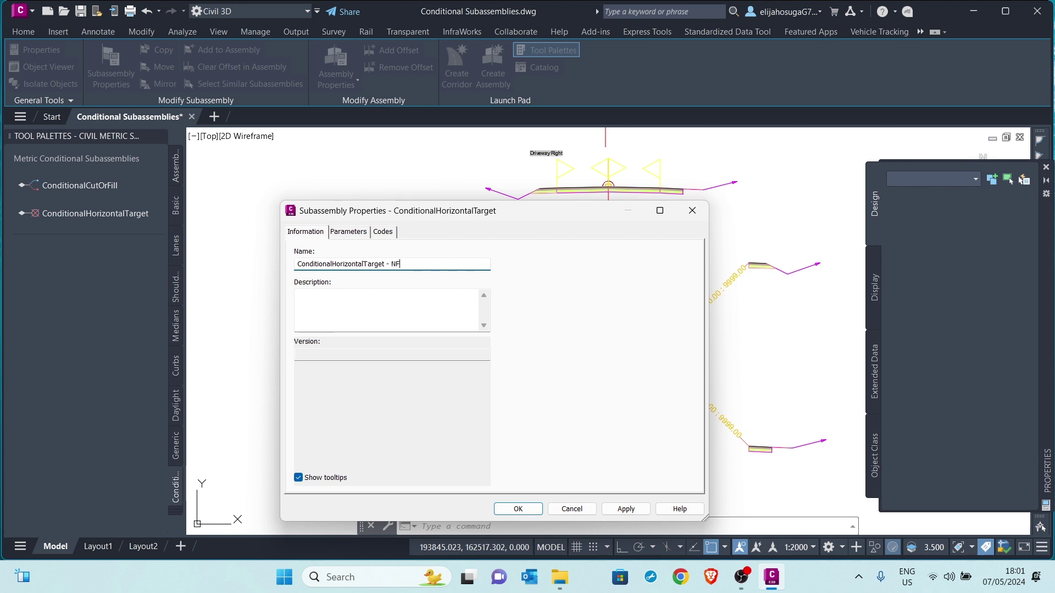
click(631, 509)
click(530, 511)
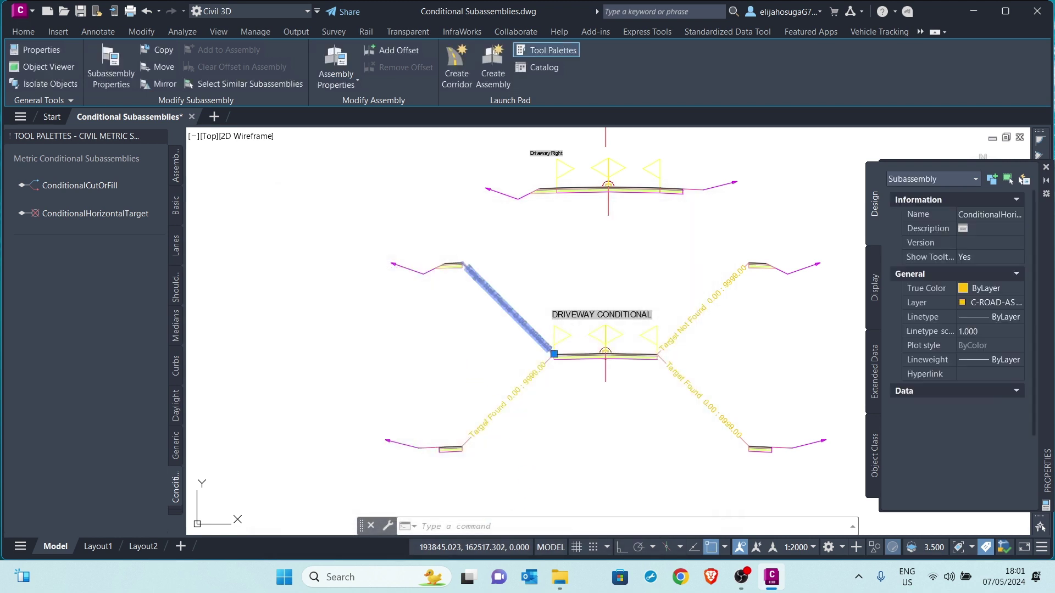
scroll(467, 358, down, 5)
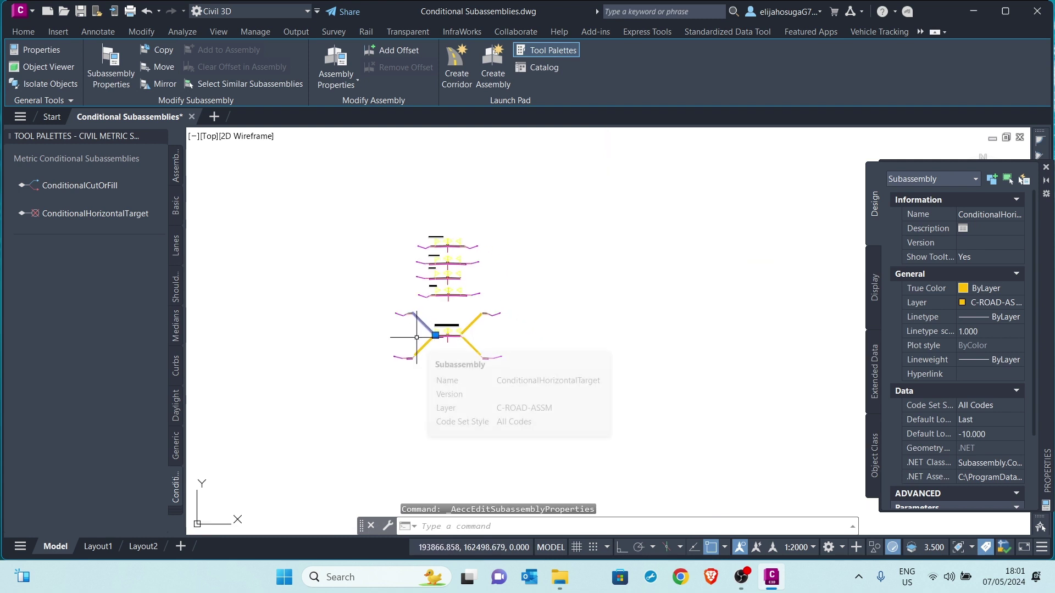
key(Escape)
Step: Rename the right-side Target Found subassembly of the DRIVEWAY CONDITIONAL assembly as ConditionalHorizontalTarget-F
scroll(417, 337, up, 10)
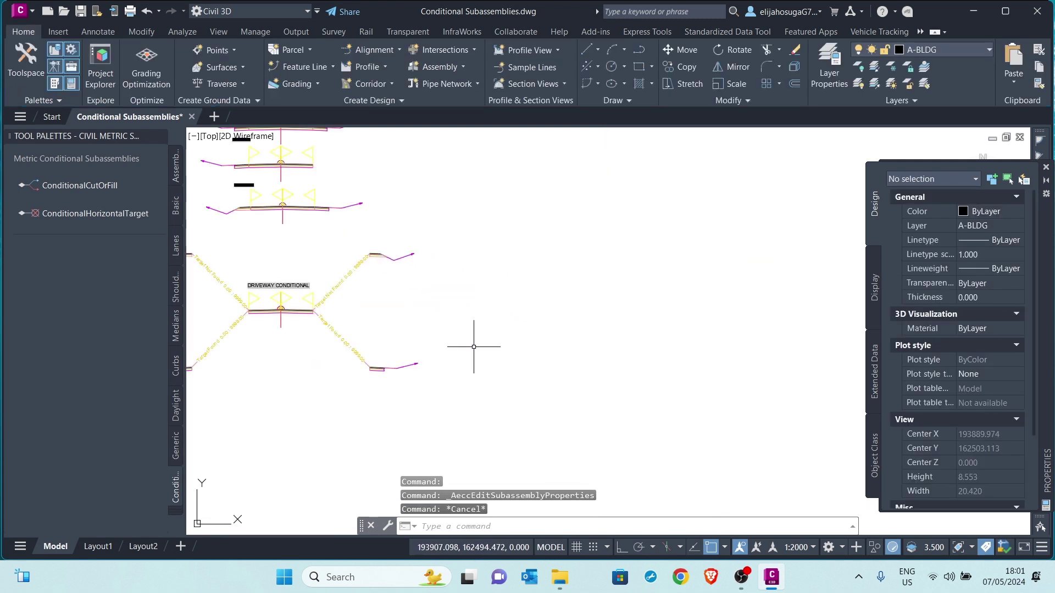
click(456, 328)
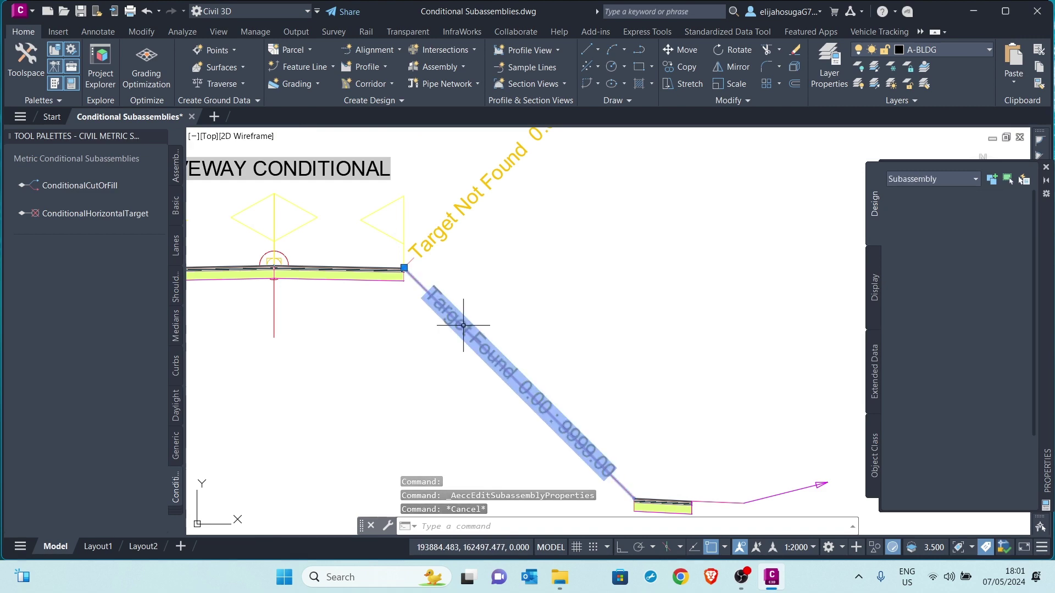
click(112, 66)
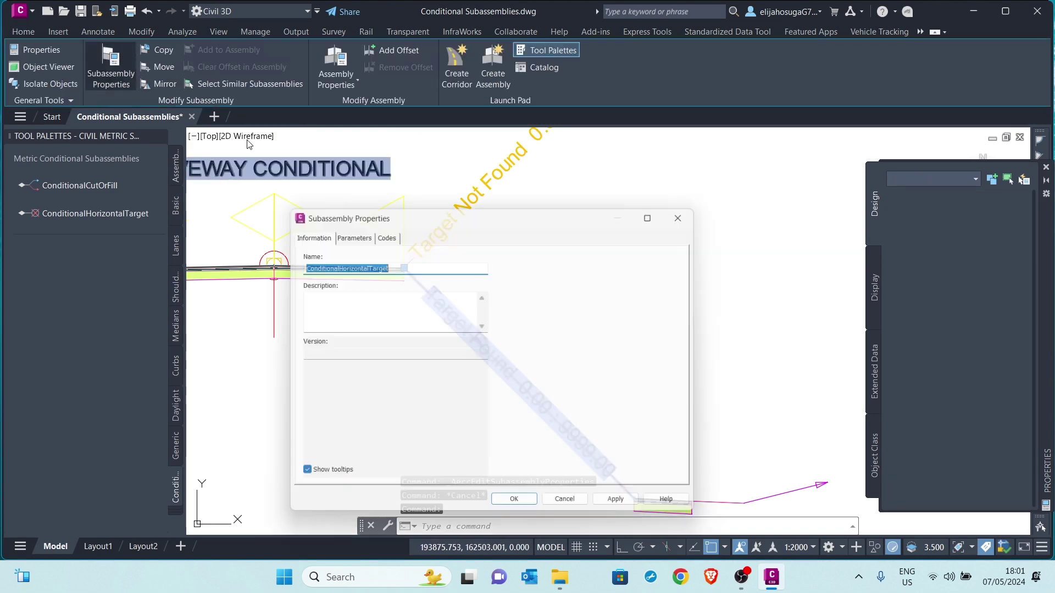
click(409, 265)
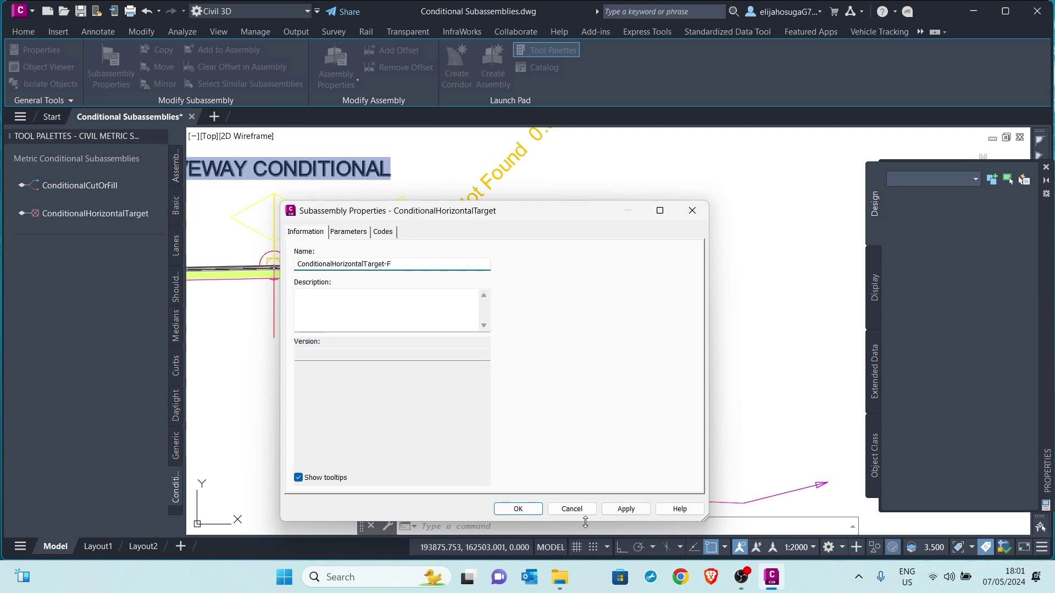
text(-F)
click(626, 508)
click(518, 509)
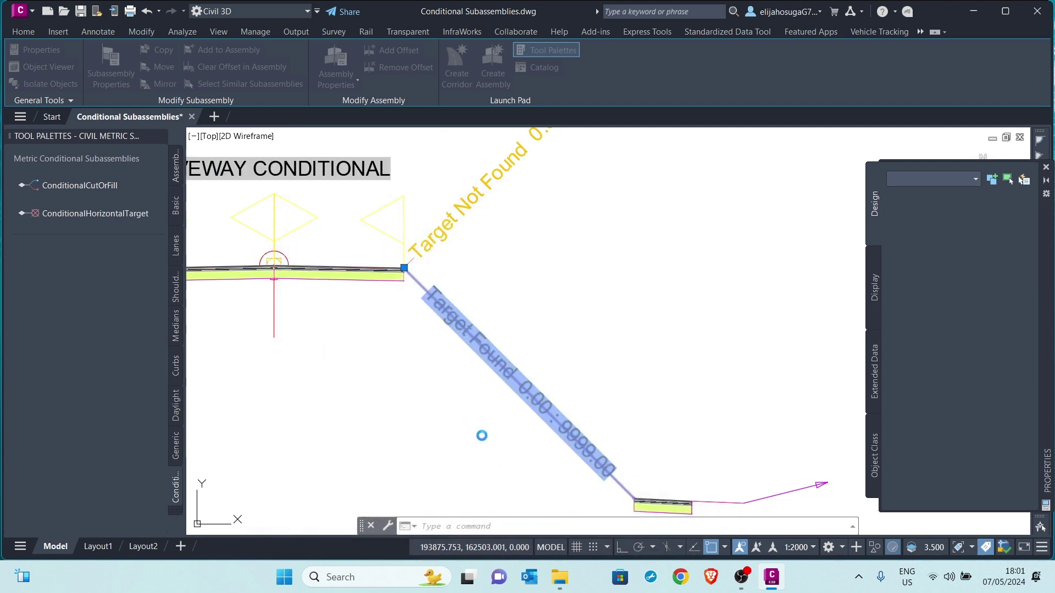
scroll(489, 406, up, 3)
key(Escape)
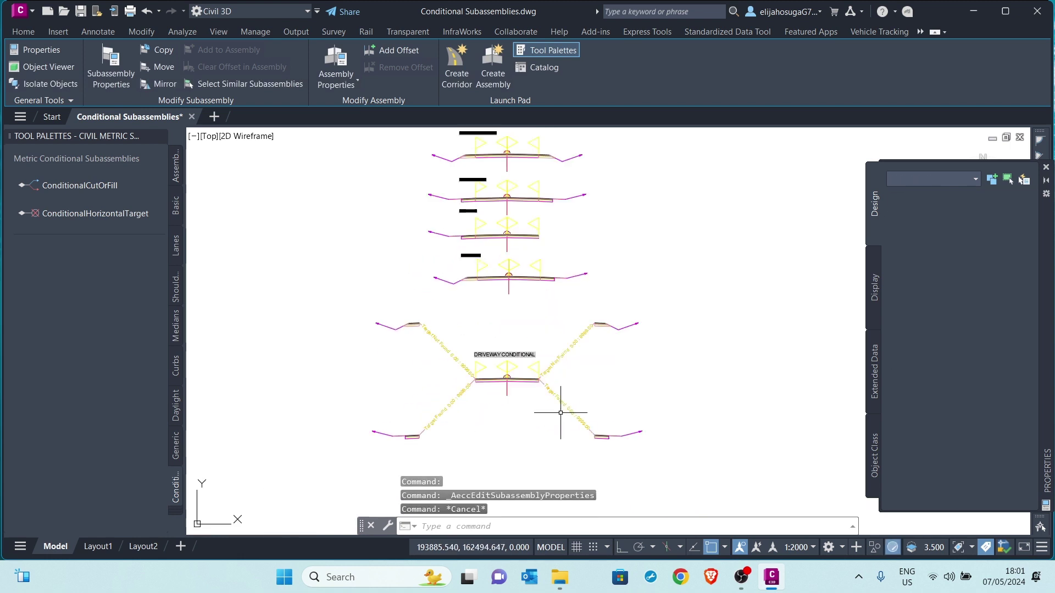
Step: Rename the left-side Target Found subassembly of the DRIVEWAY CONDITIONAL assembly, adding a hyphenated suffix to its name
scroll(489, 404, up, 2)
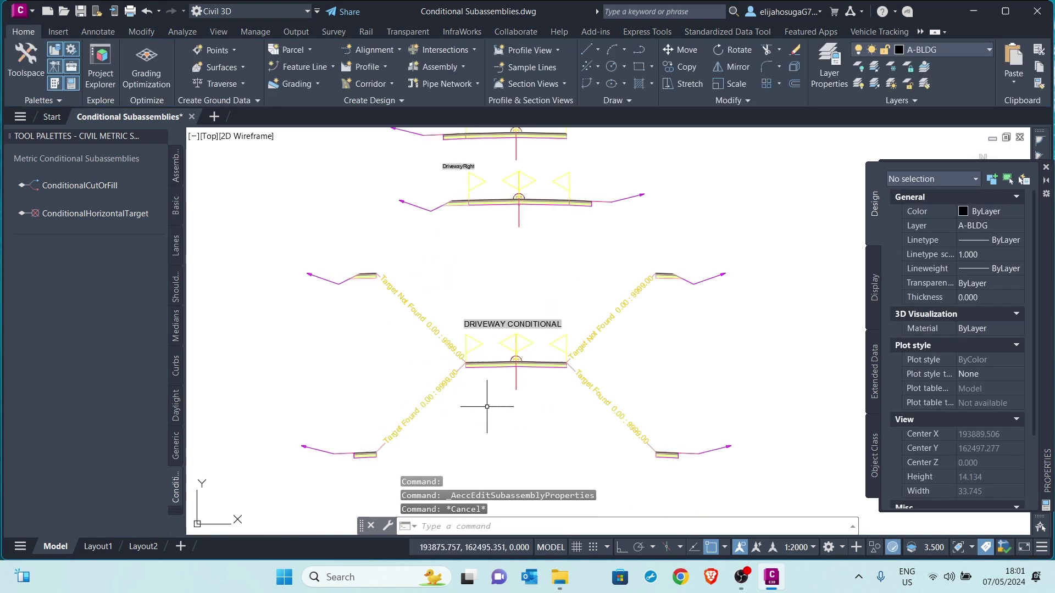
click(423, 404)
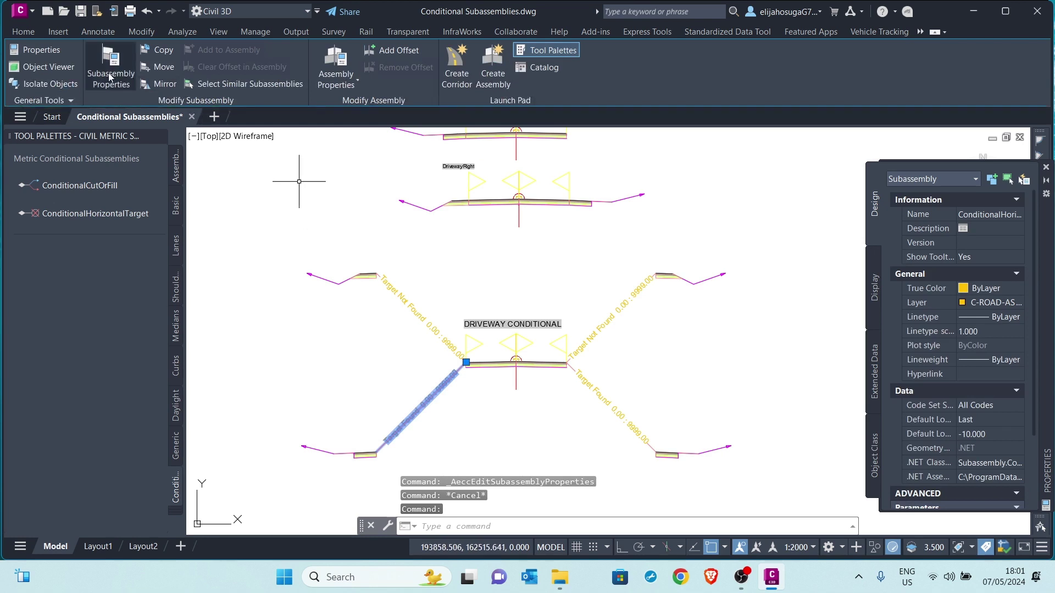
click(111, 69)
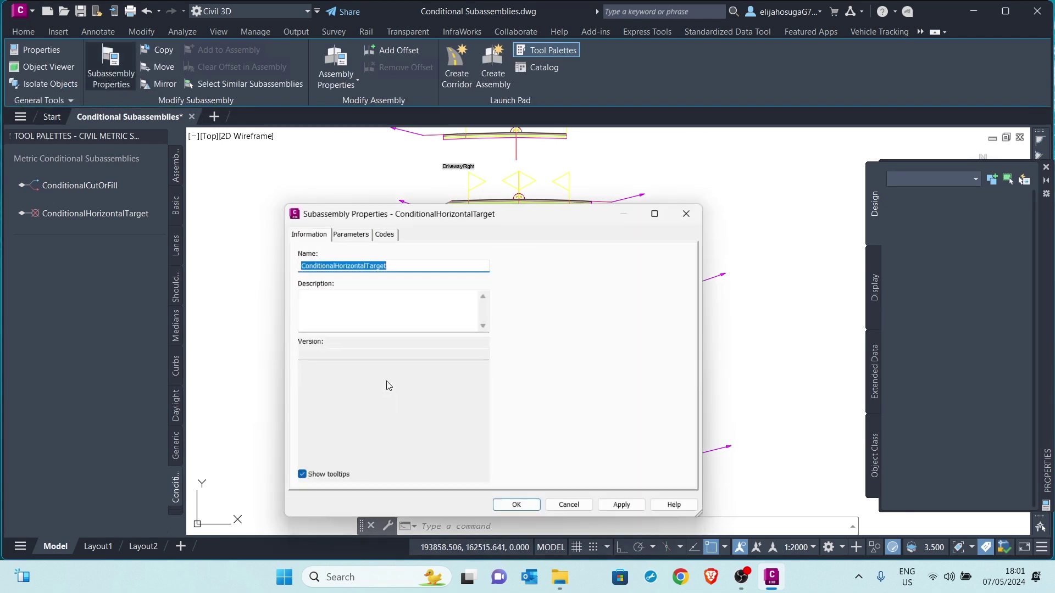
click(415, 266)
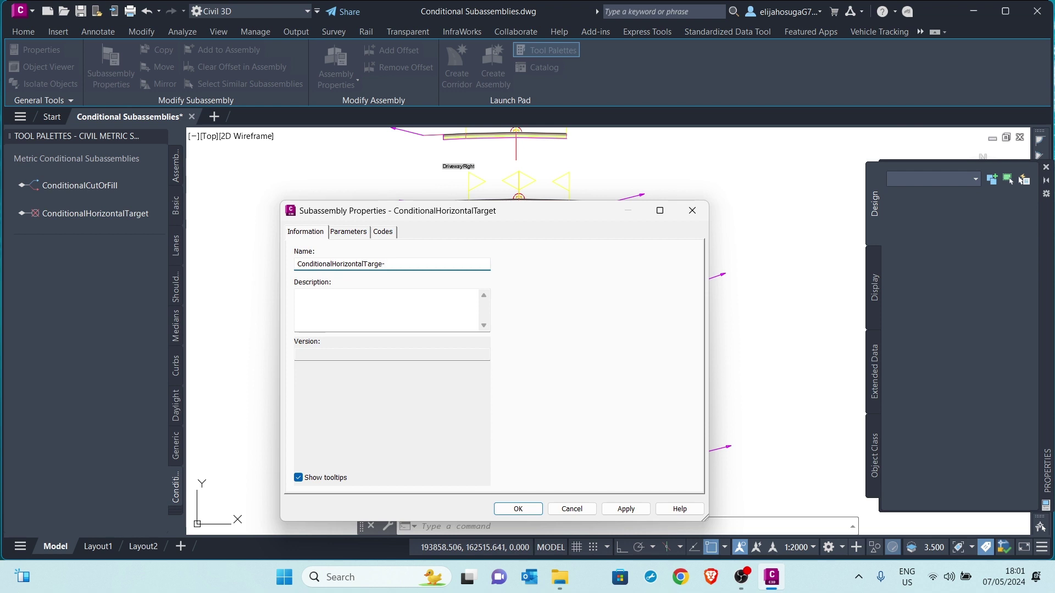
click(519, 508)
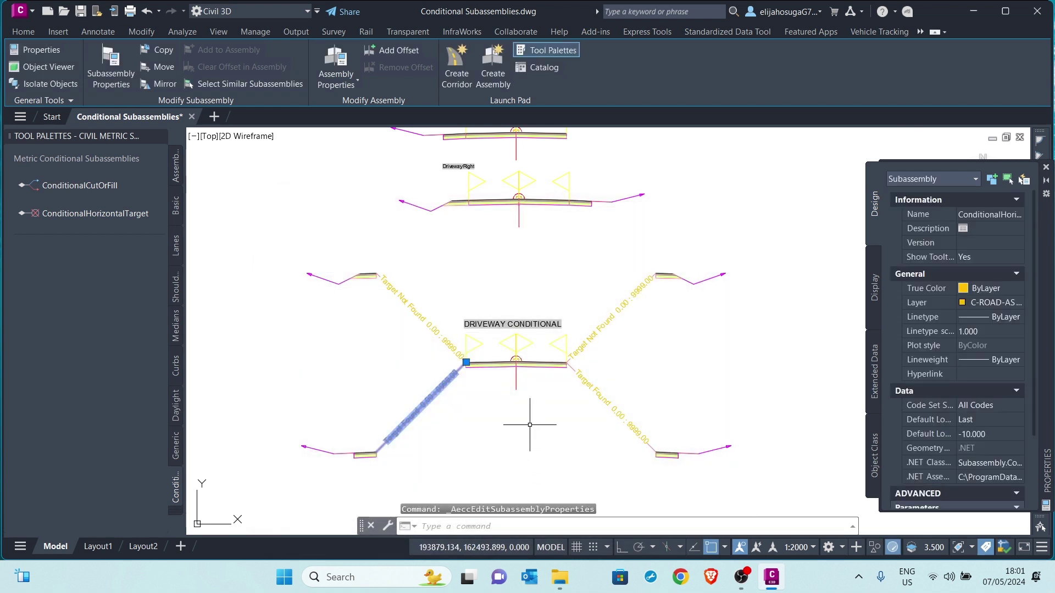
Step: Clear the subassembly selection and open the corridor properties of the USH 10 w Driveways corridor
scroll(489, 344, down, 4)
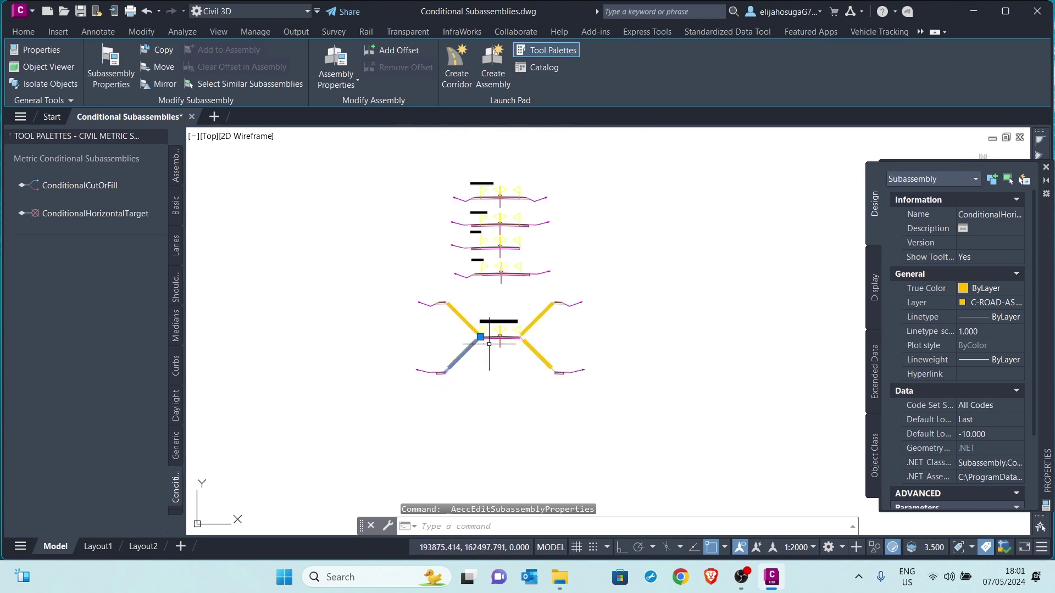
key(Escape)
scroll(489, 344, down, 10)
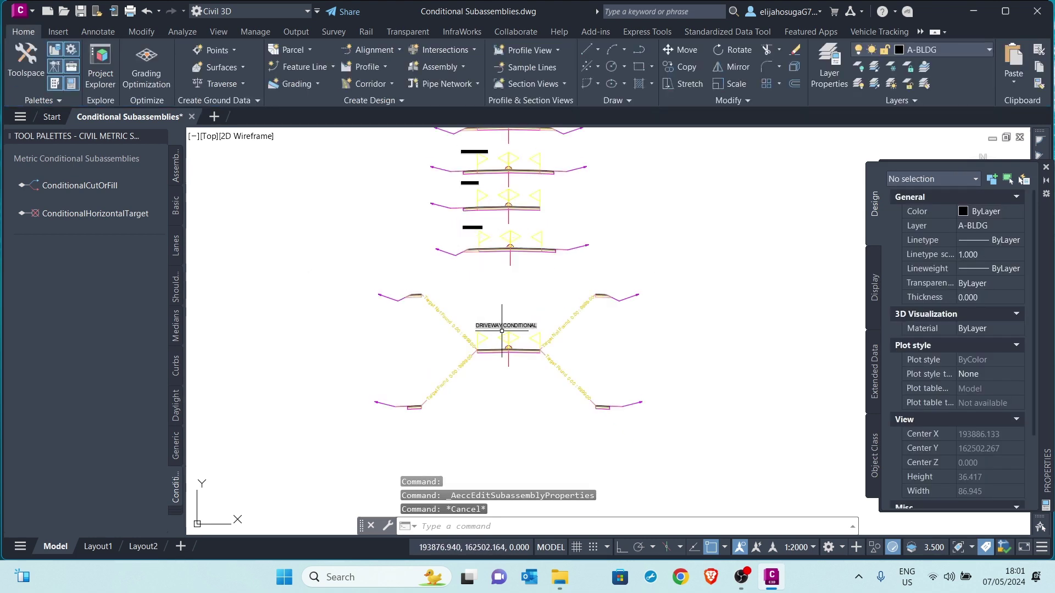
scroll(505, 375, down, 3)
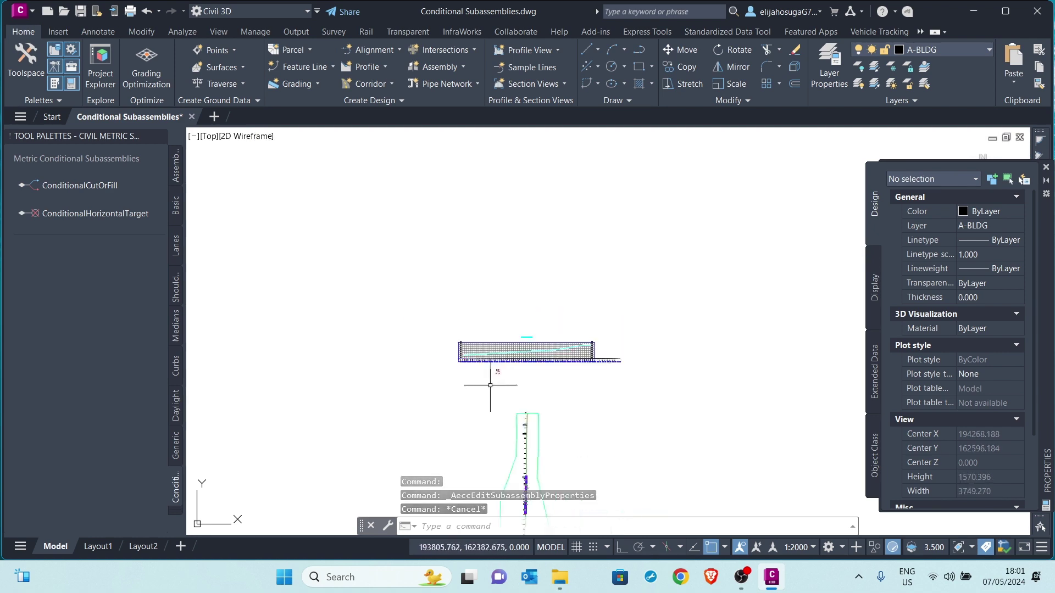
scroll(501, 407, up, 3)
scroll(492, 317, up, 8)
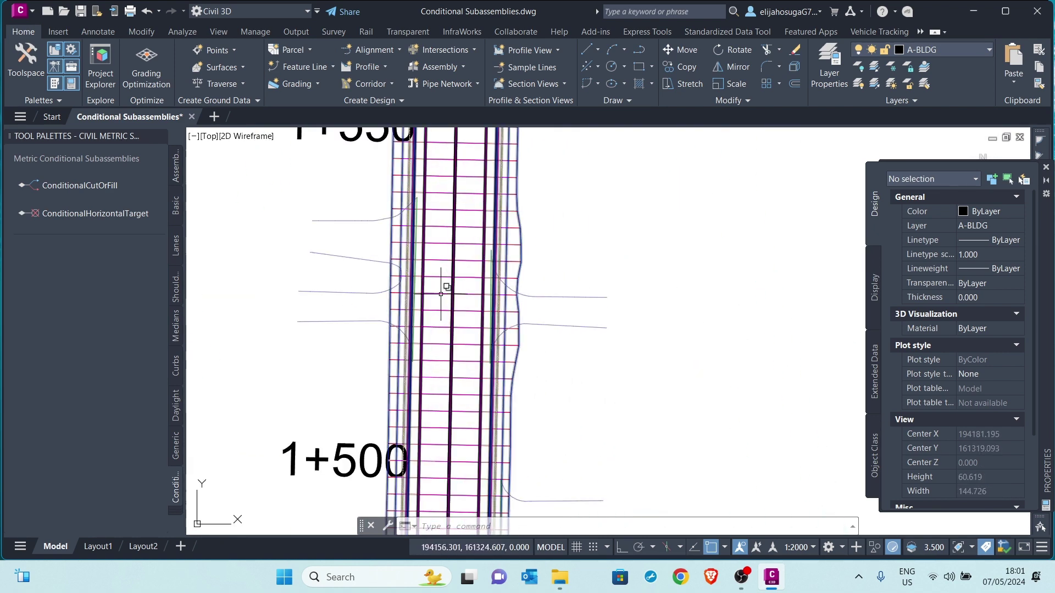
click(443, 287)
right_click(446, 365)
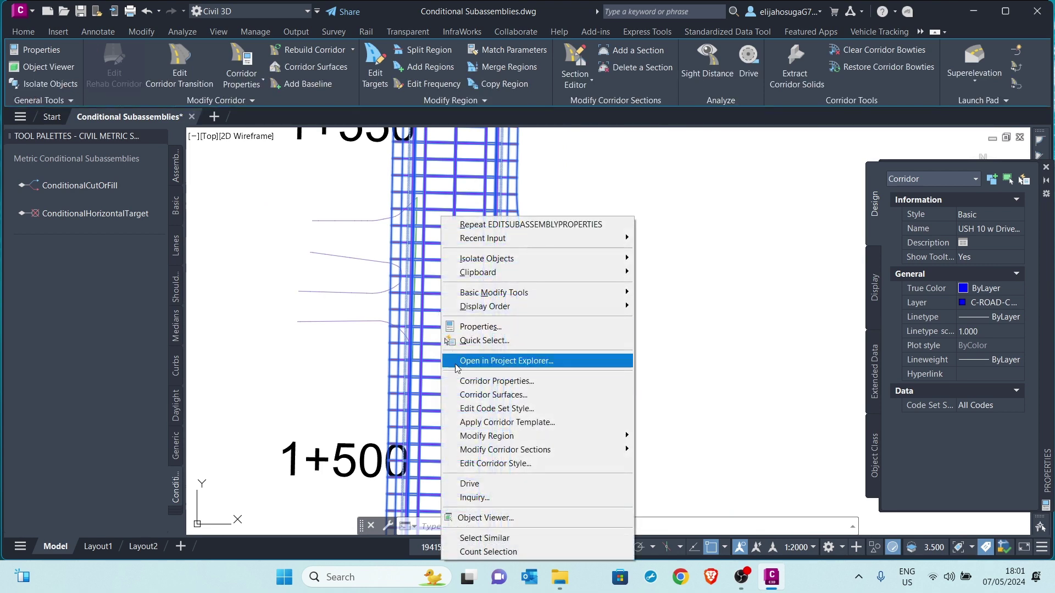
click(480, 382)
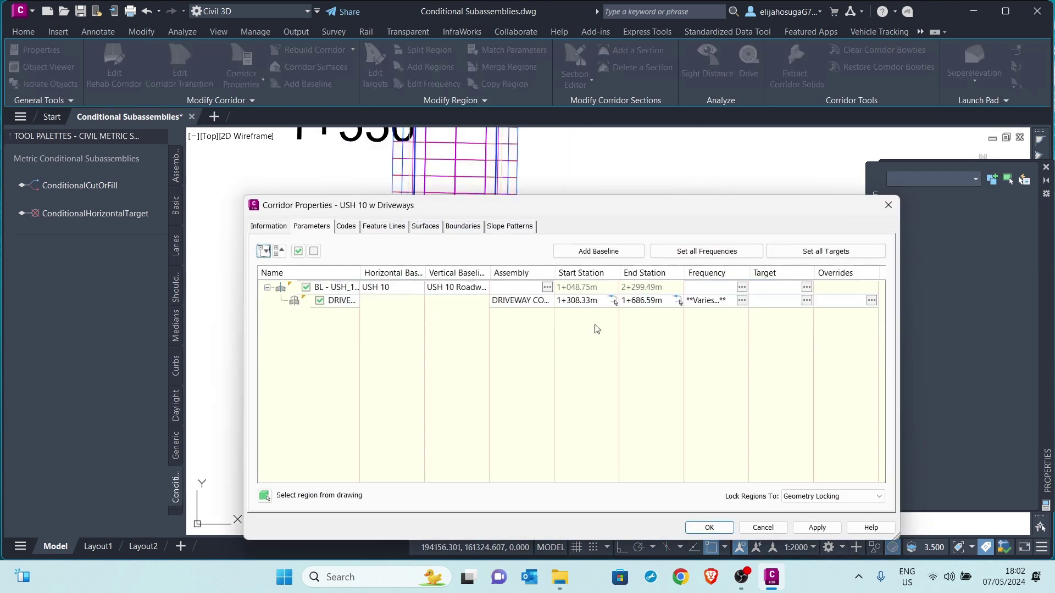
Step: Open the target mapping of the DRIVEWAY CONDITIONAL region, adjust the Subassembly column width and show the offset and elevation targets
click(807, 302)
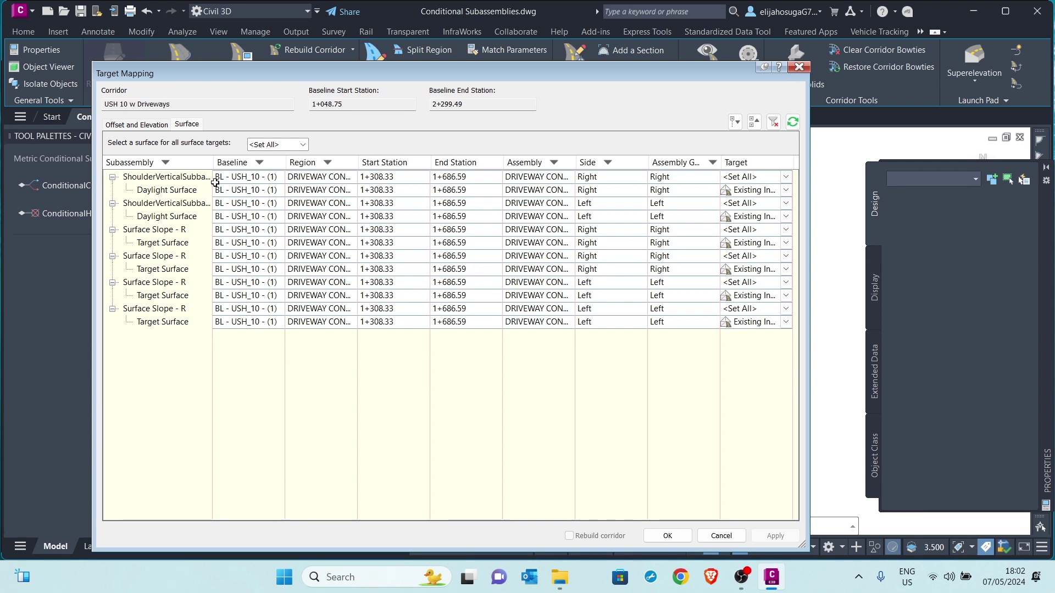
drag(218, 173, 230, 177)
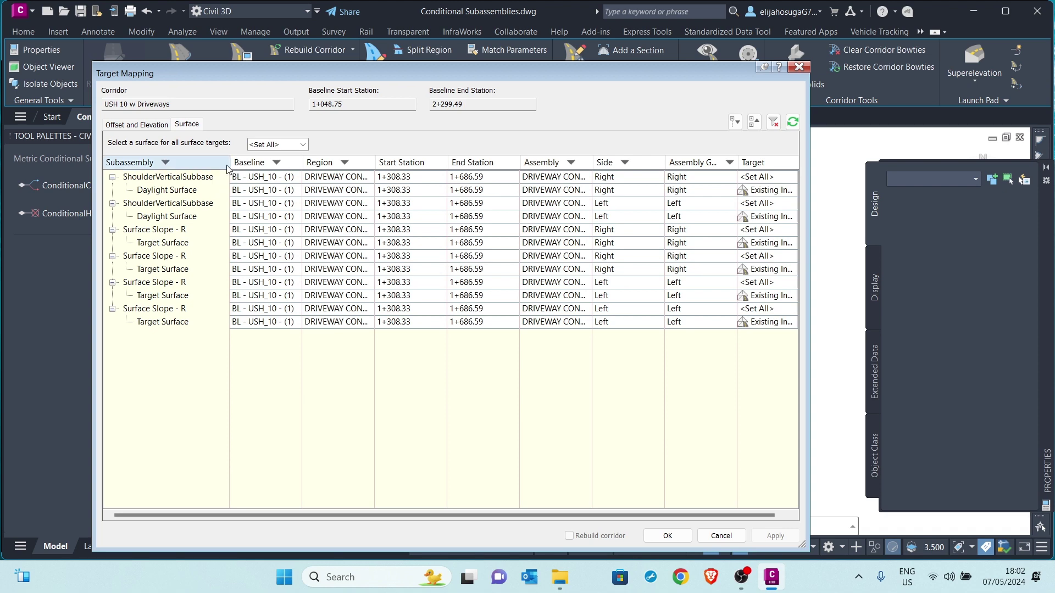
drag(206, 165, 204, 165)
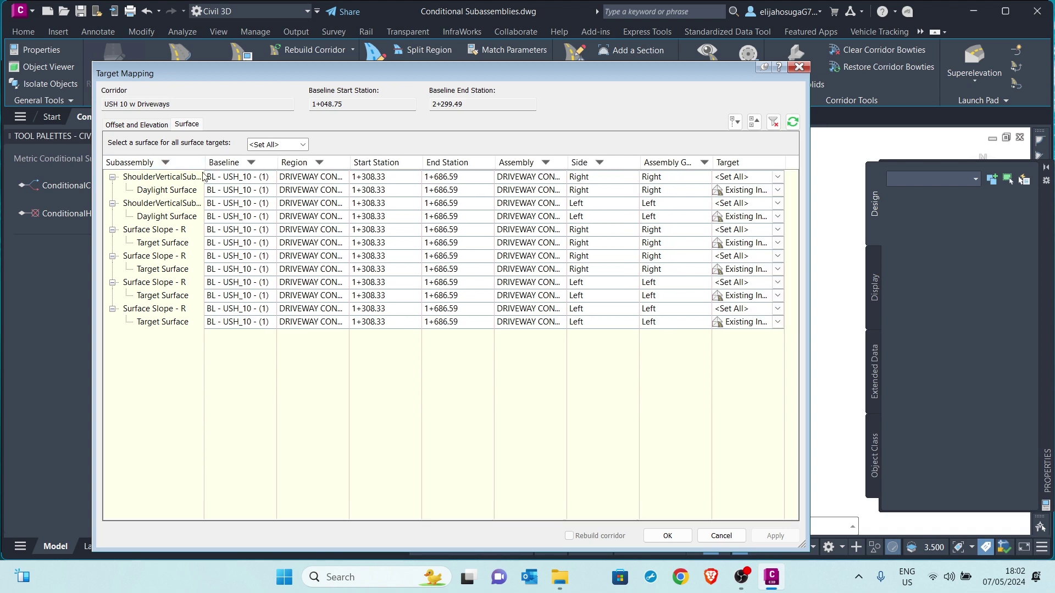
click(141, 126)
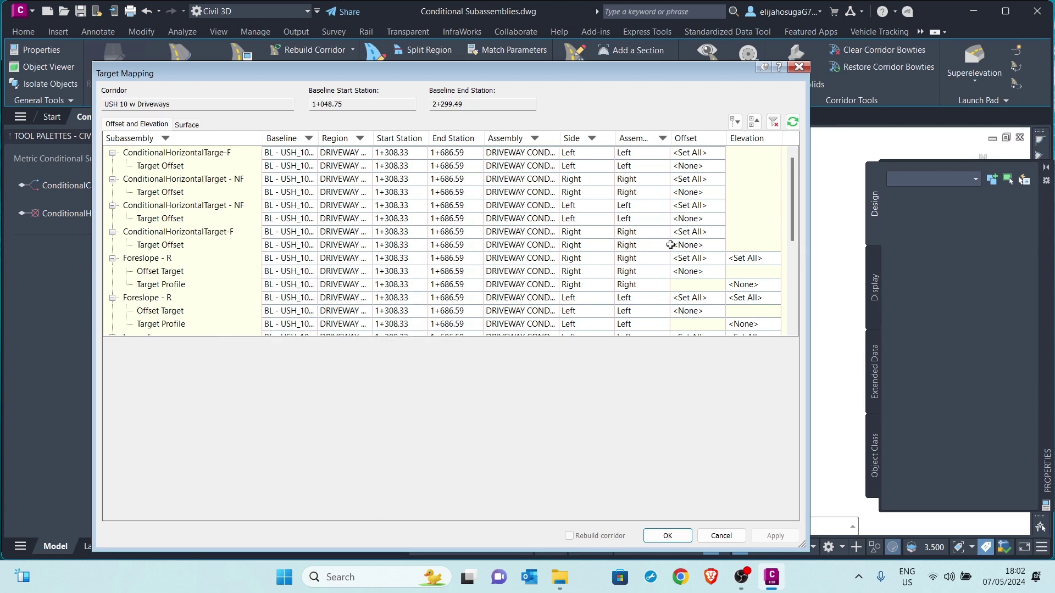
Step: Start picking offset targets from the drawing for the right-side ConditionalHorizontalTarget-F and select the right driveway feature line near station 1+600
click(683, 233)
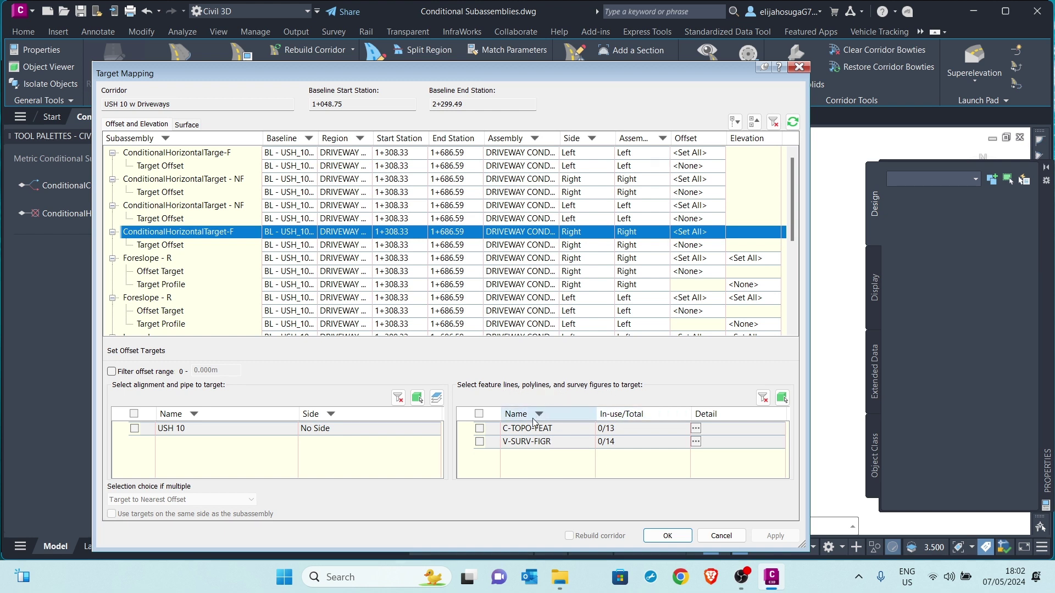
click(782, 398)
scroll(621, 395, down, 5)
mouse_move(544, 259)
middle_down()
mouse_move(538, 249)
mouse_move(579, 278)
middle_up()
scroll(571, 242, up, 8)
middle_drag(608, 391, 588, 256)
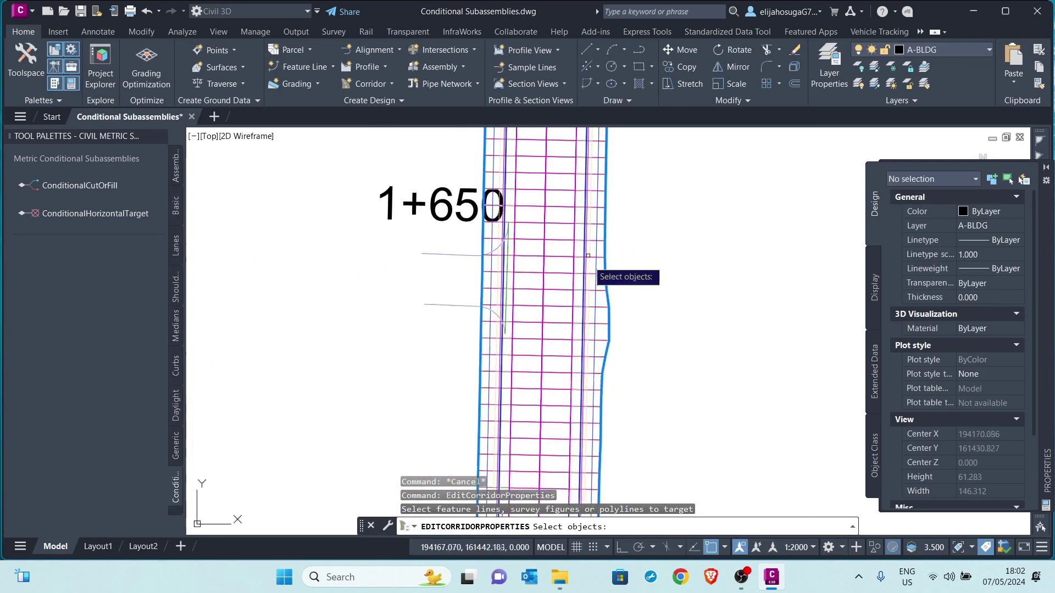
scroll(588, 255, down, 6)
scroll(608, 423, up, 4)
scroll(562, 286, up, 4)
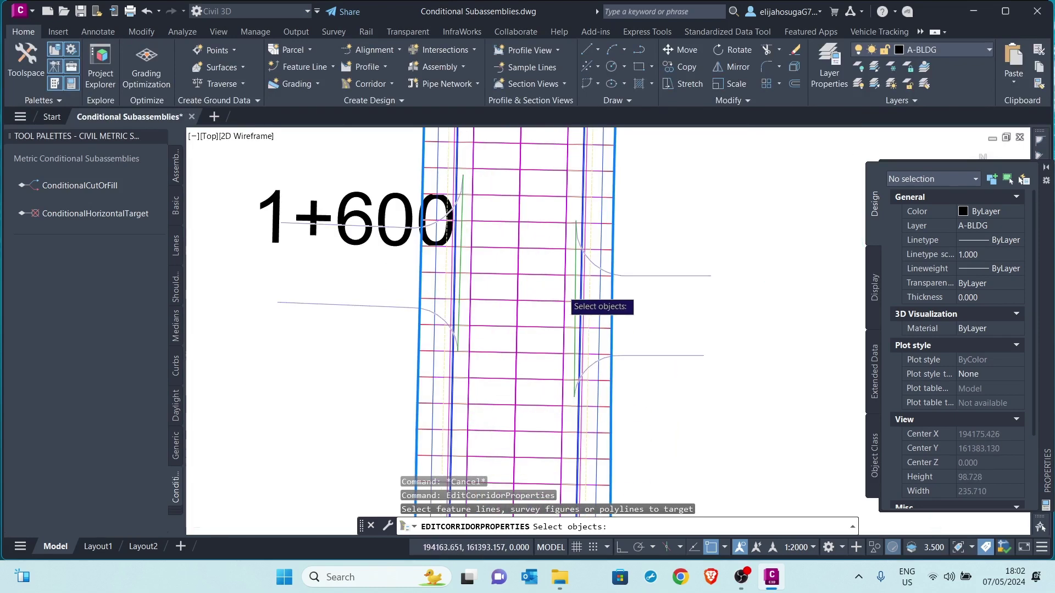
scroll(568, 297, up, 8)
click(603, 314)
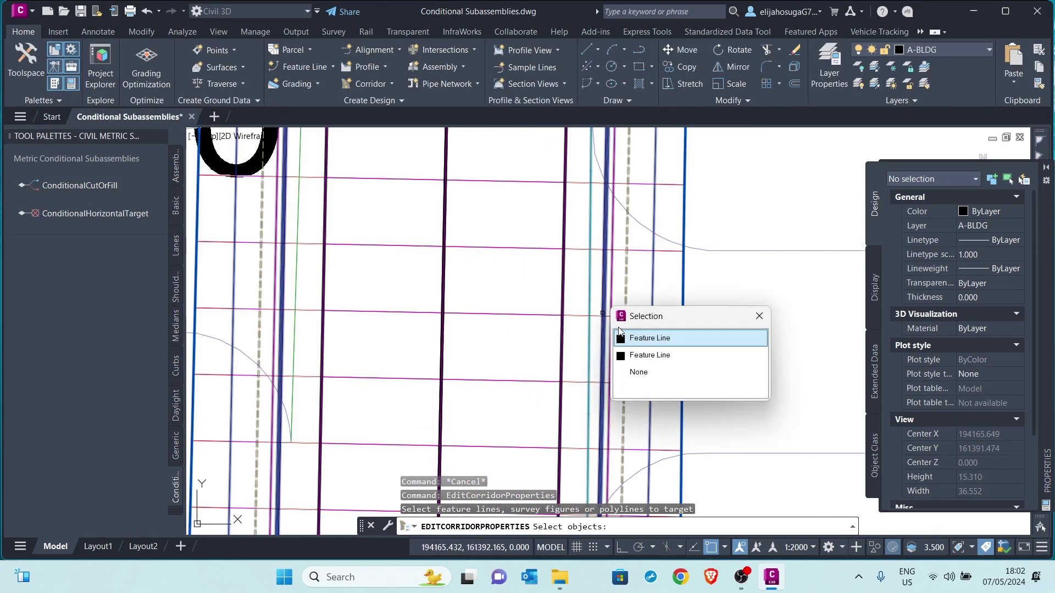
click(646, 339)
Step: Add the right-side driveway feature line just past station 1+550 to the offset target selection
scroll(637, 341, down, 6)
middle_drag(593, 377, 608, 264)
scroll(597, 367, up, 5)
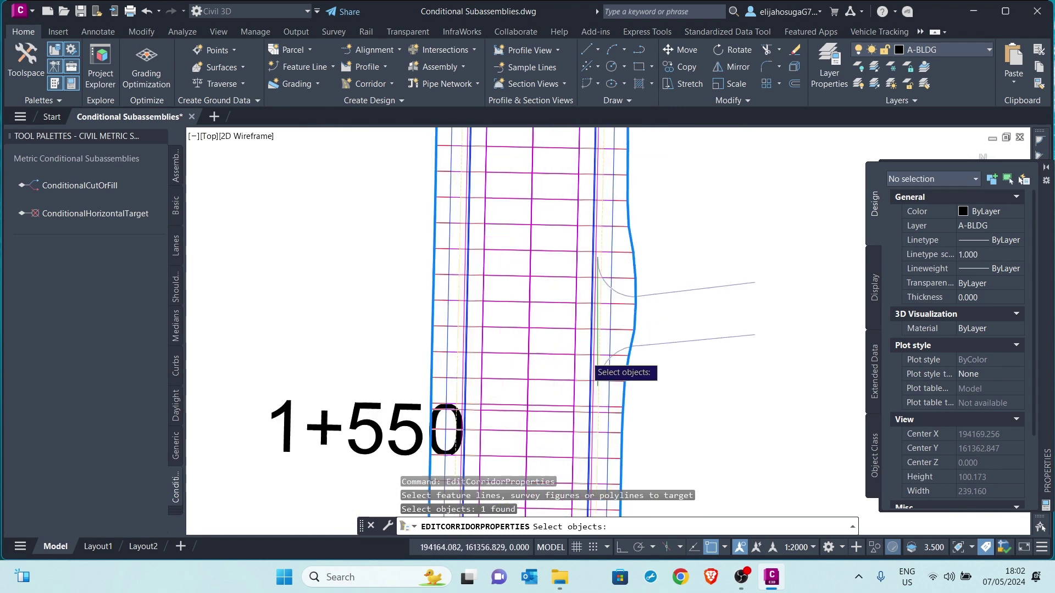
scroll(598, 374, up, 6)
click(602, 363)
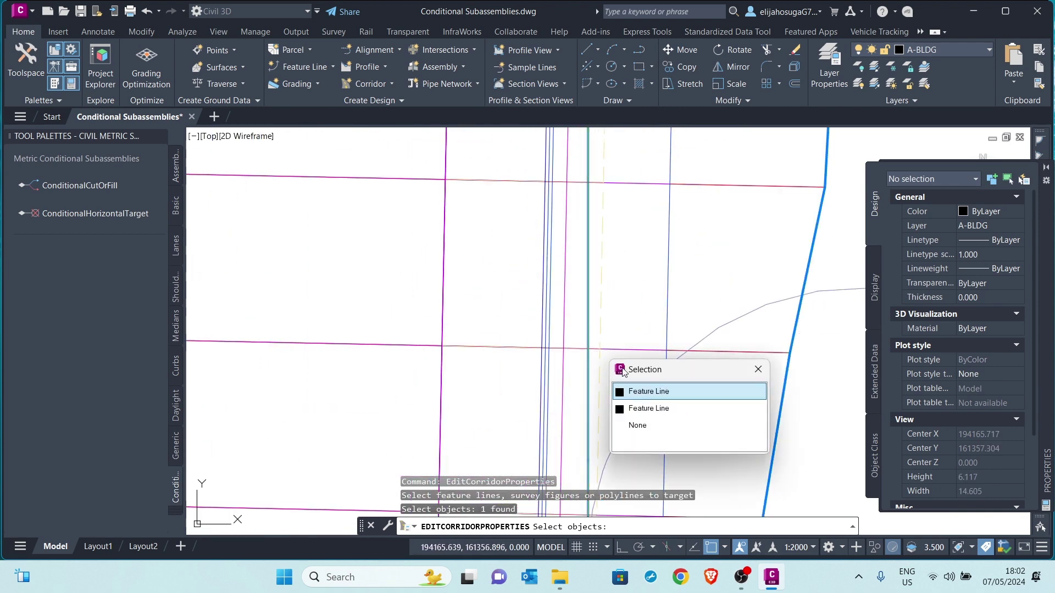
click(637, 391)
Step: Add the right-side driveway feature line between stations 1+500 and 1+550 to the offset target selection
scroll(617, 271, down, 3)
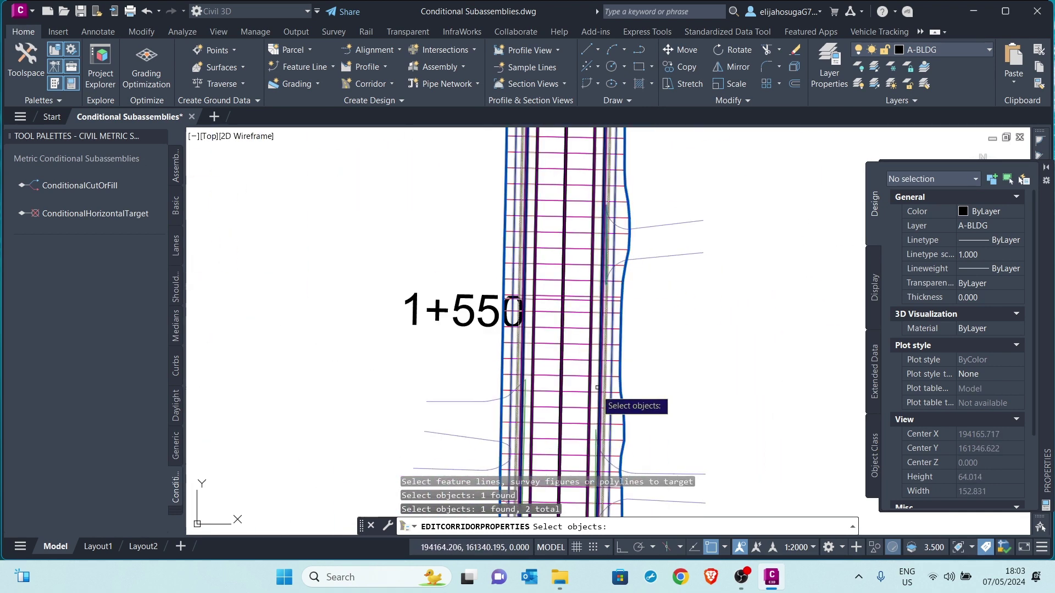
scroll(501, 413, up, 3)
scroll(602, 274, up, 6)
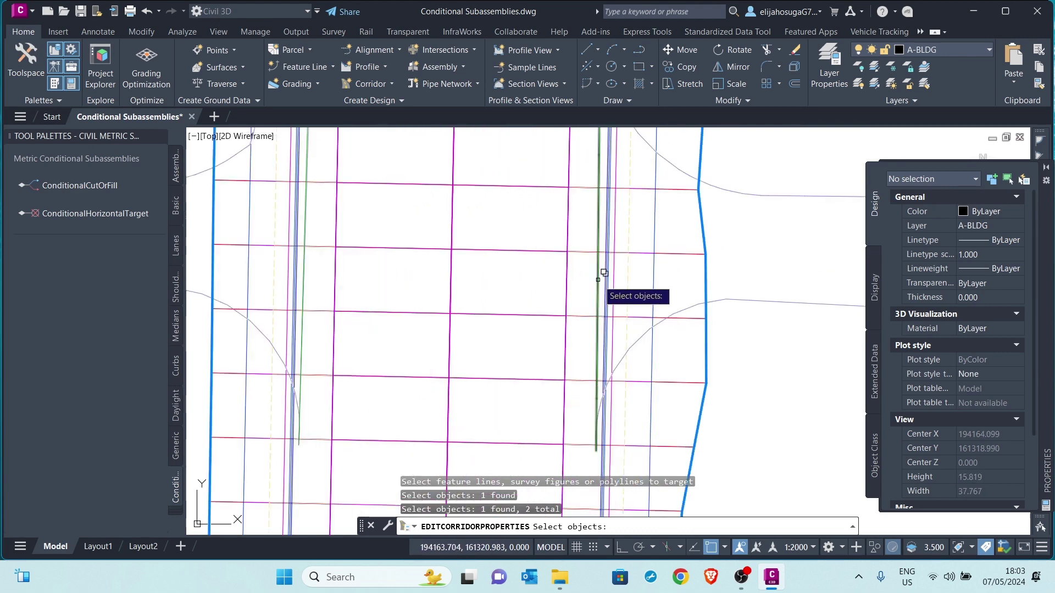
click(606, 316)
click(652, 330)
Step: Add the first right-side driveway feature line just below station 1+500 to the offset target selection
scroll(607, 278, down, 3)
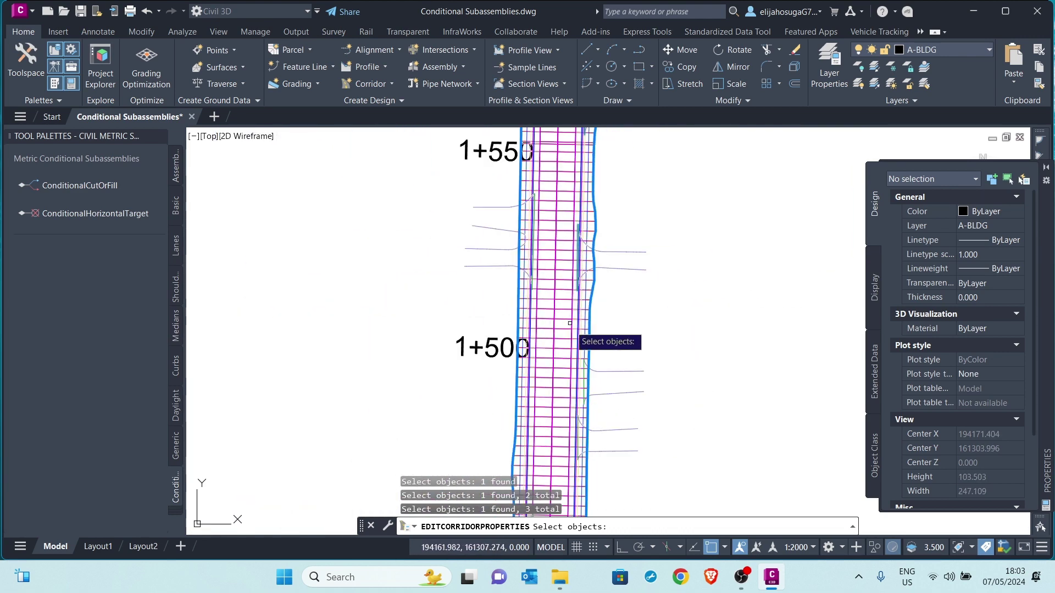
scroll(594, 403, up, 4)
scroll(594, 404, up, 10)
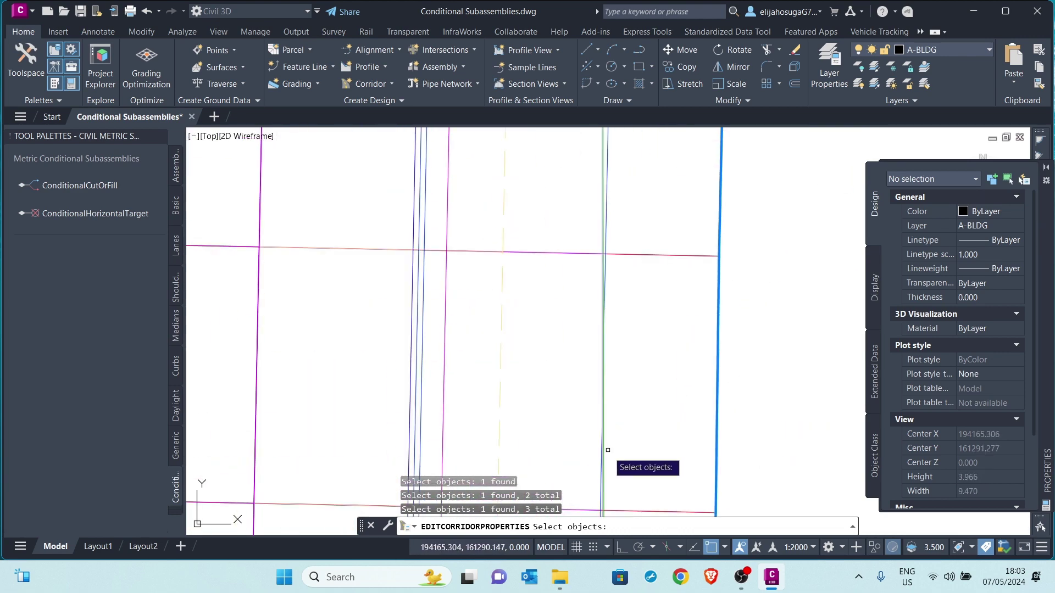
click(586, 454)
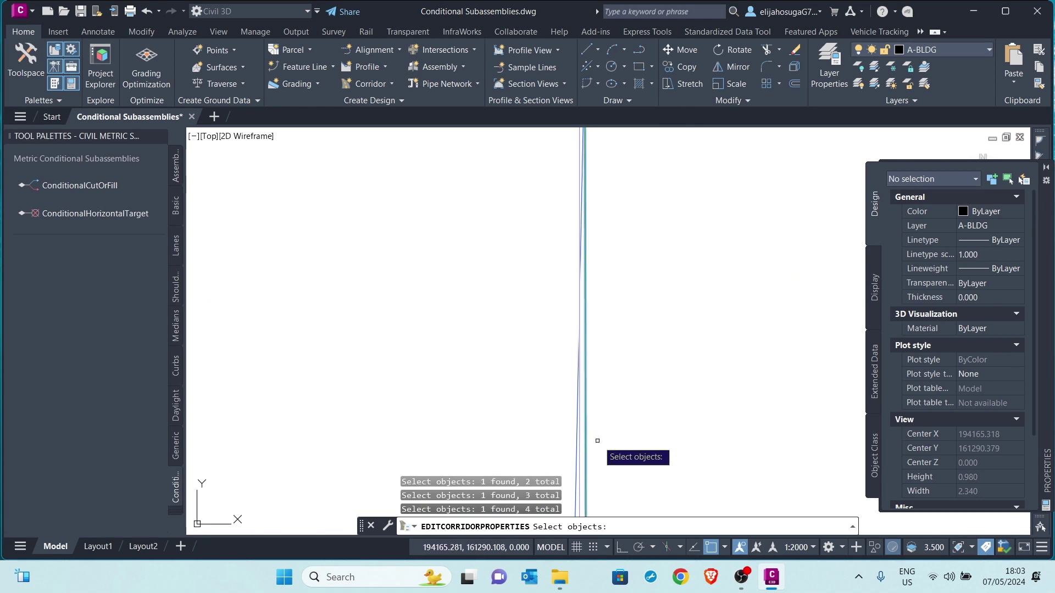
Step: Add the second right-side driveway feature line below station 1+500 to the offset target selection
scroll(607, 311, down, 8)
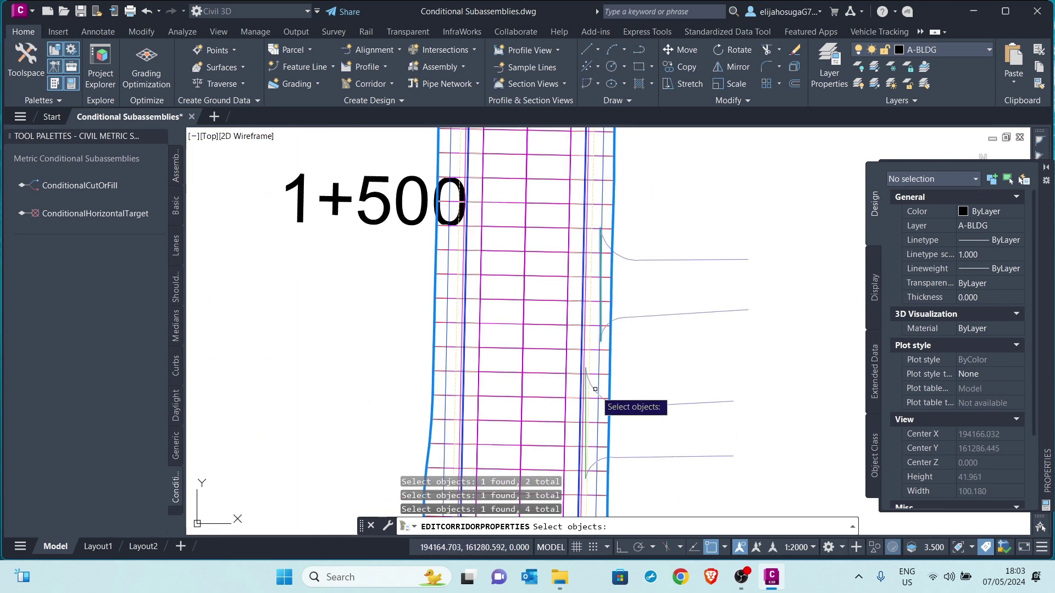
scroll(591, 426, up, 8)
click(593, 423)
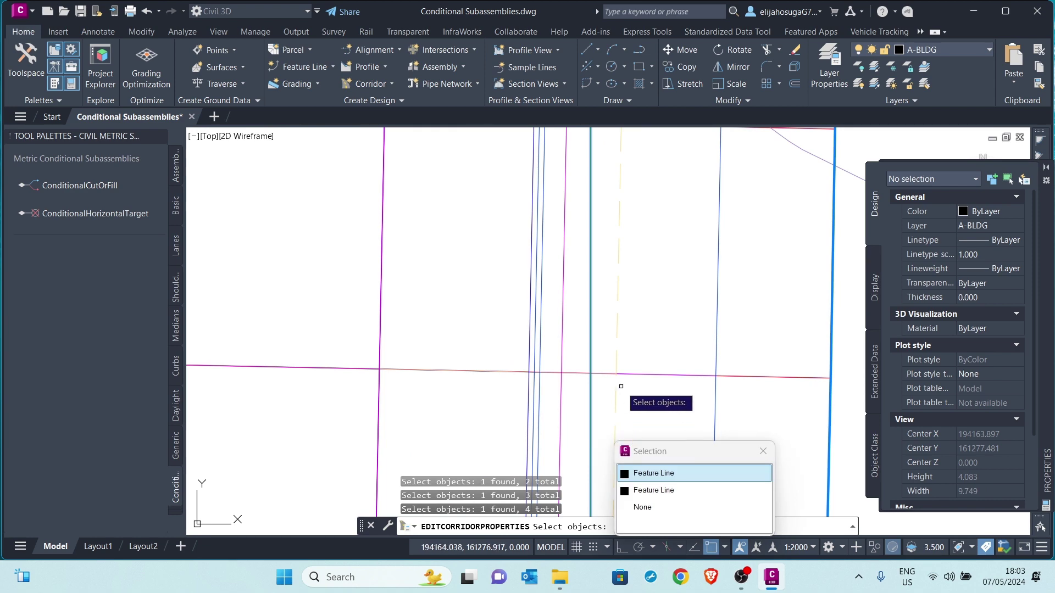
click(653, 473)
Step: Add the right-side driveway feature line between stations 1+400 and 1+450 to the offset target selection
scroll(583, 281, down, 5)
scroll(596, 388, down, 5)
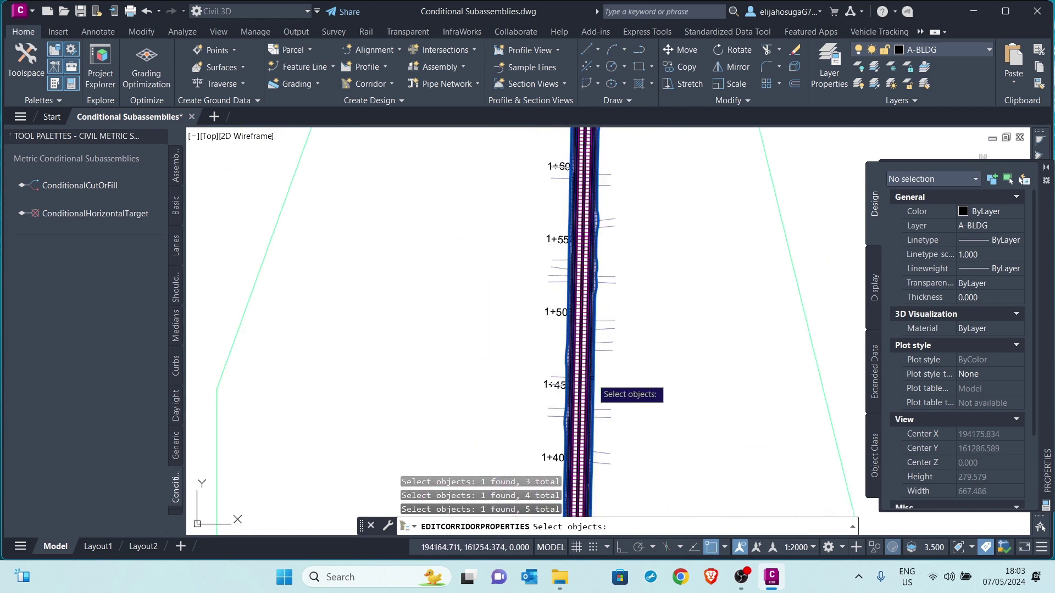
scroll(596, 421, up, 10)
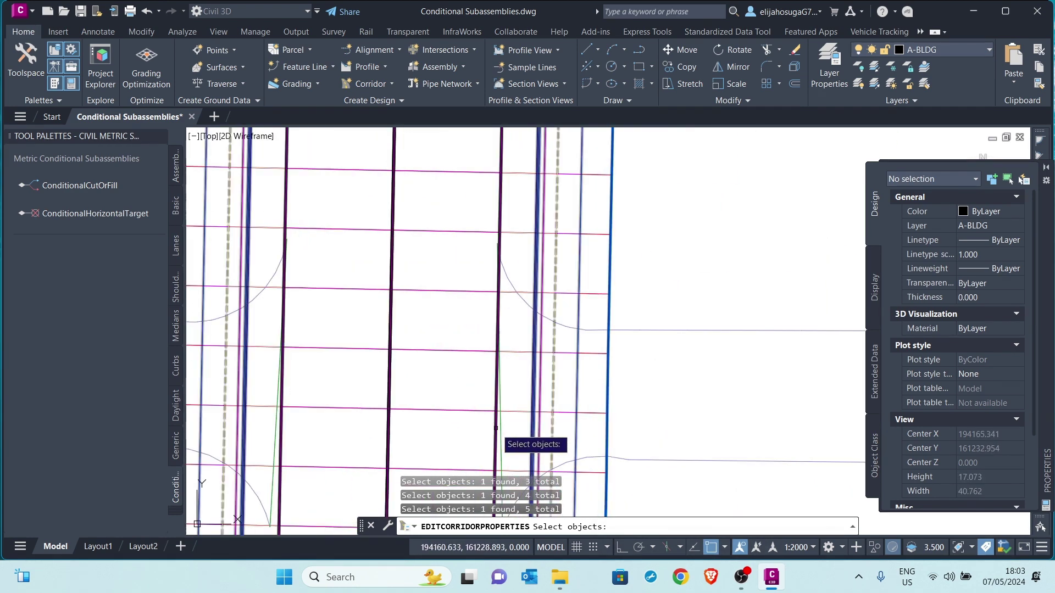
click(502, 442)
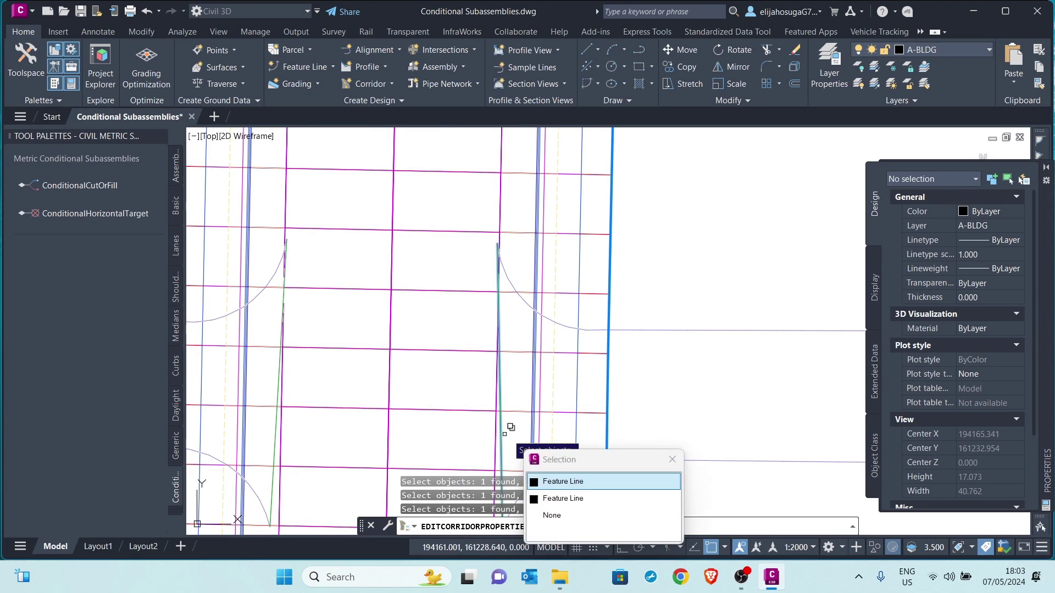
click(559, 487)
Step: Add the right-side driveway feature line near station 1+400 and finish the offset target selection for ConditionalHorizontalTarget-F
scroll(566, 286, down, 3)
scroll(574, 330, up, 6)
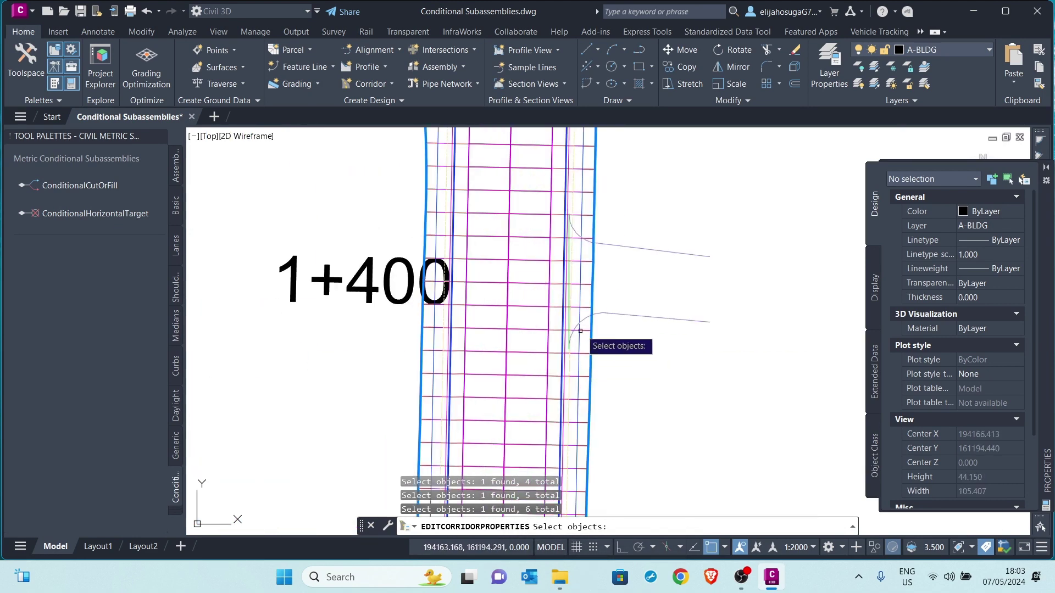
scroll(581, 330, up, 6)
click(521, 326)
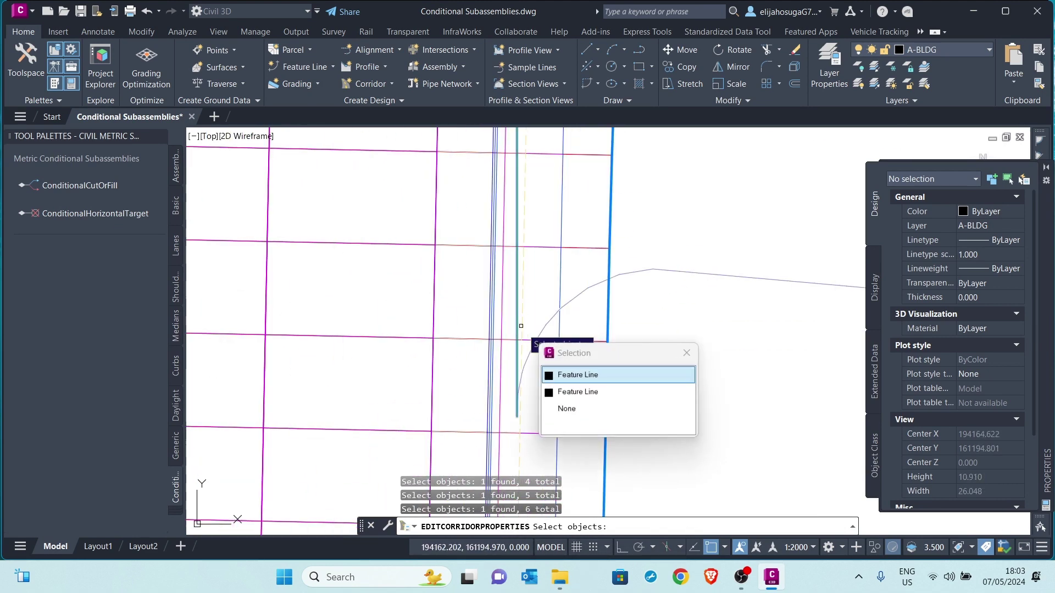
click(578, 375)
scroll(583, 340, down, 8)
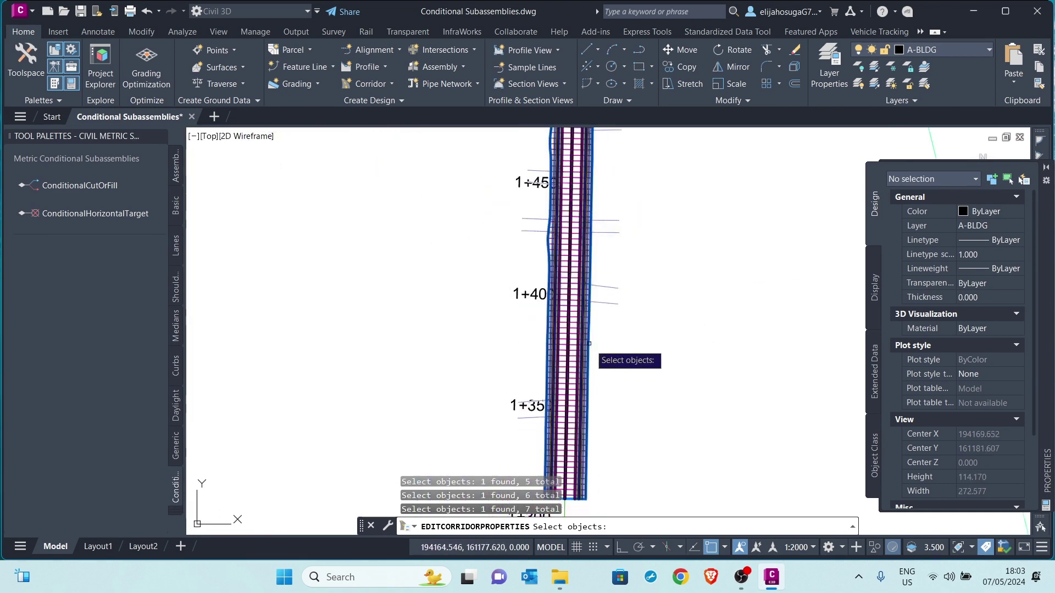
scroll(590, 343, down, 3)
key(Return)
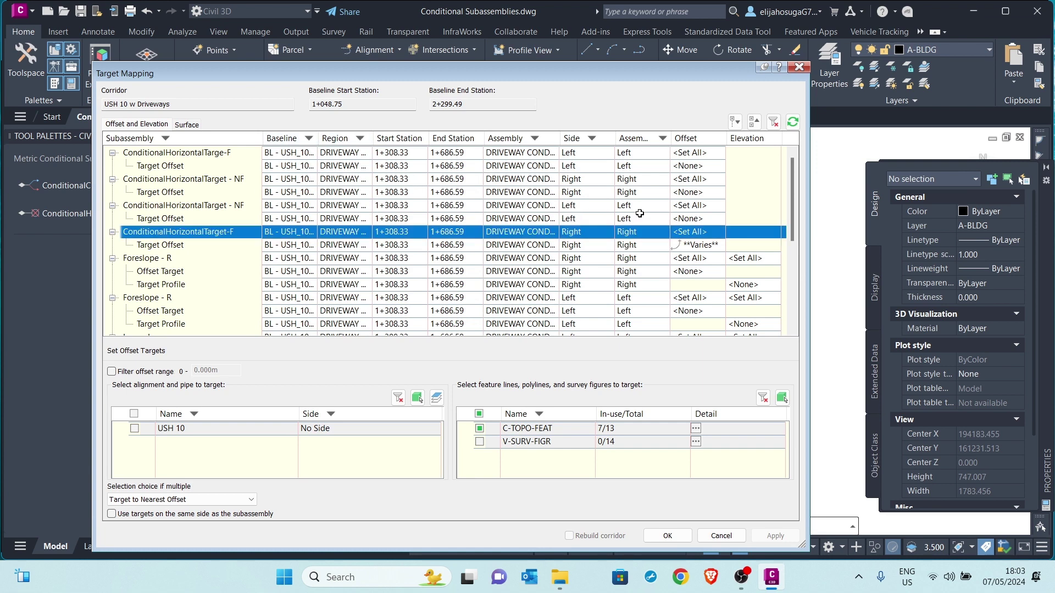
Step: Start picking offset target feature lines for the right-side ConditionalHorizontalTarget - NF and select the right-side driveway feature line near station 1+400
click(696, 180)
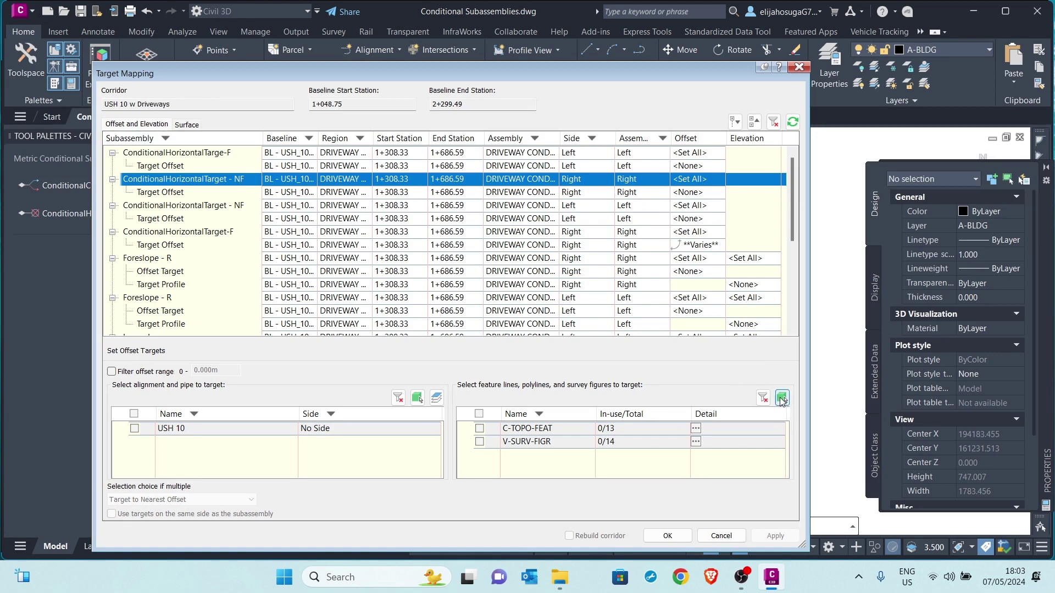
click(782, 398)
scroll(608, 254, up, 8)
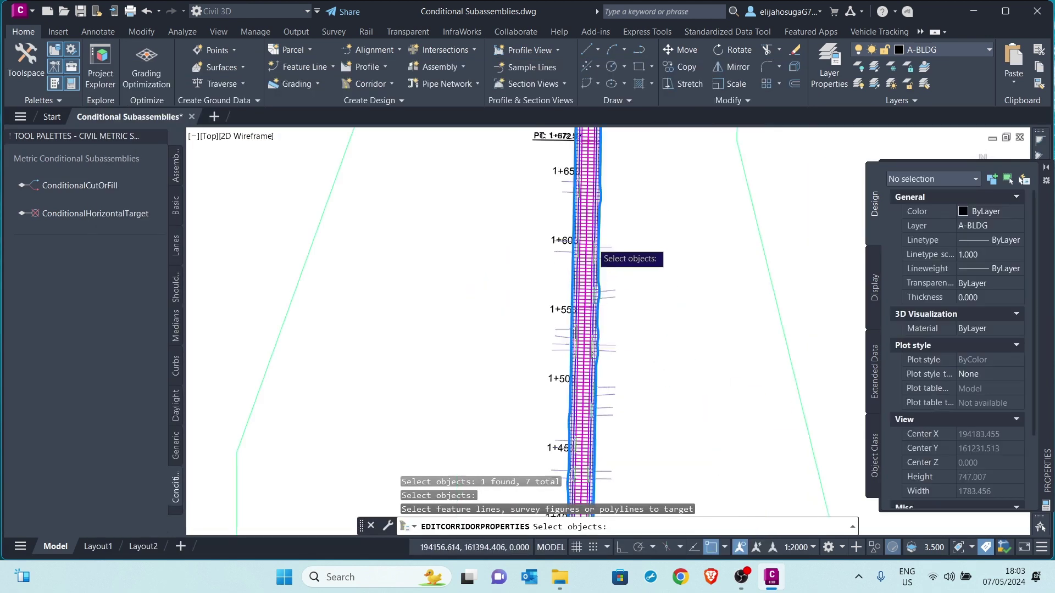
scroll(582, 200, down, 5)
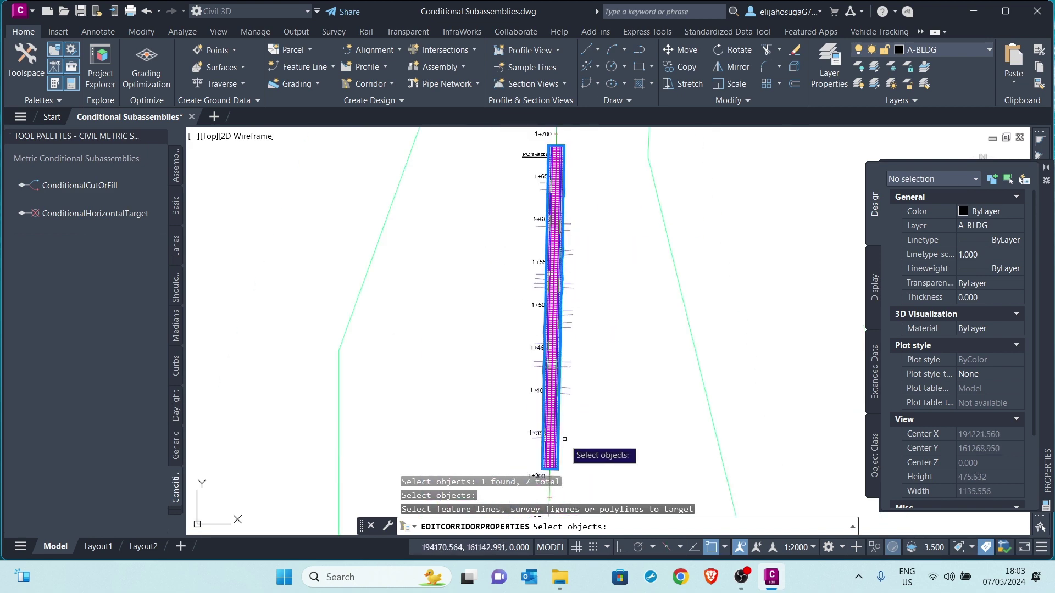
scroll(561, 352, down, 1)
scroll(559, 346, up, 6)
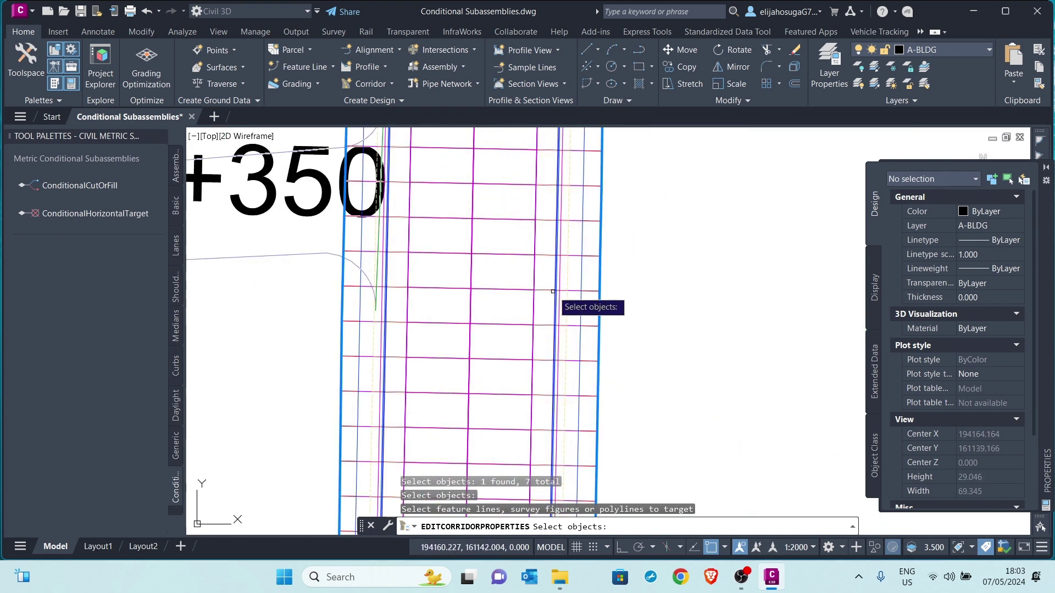
scroll(553, 292, down, 7)
scroll(562, 189, up, 2)
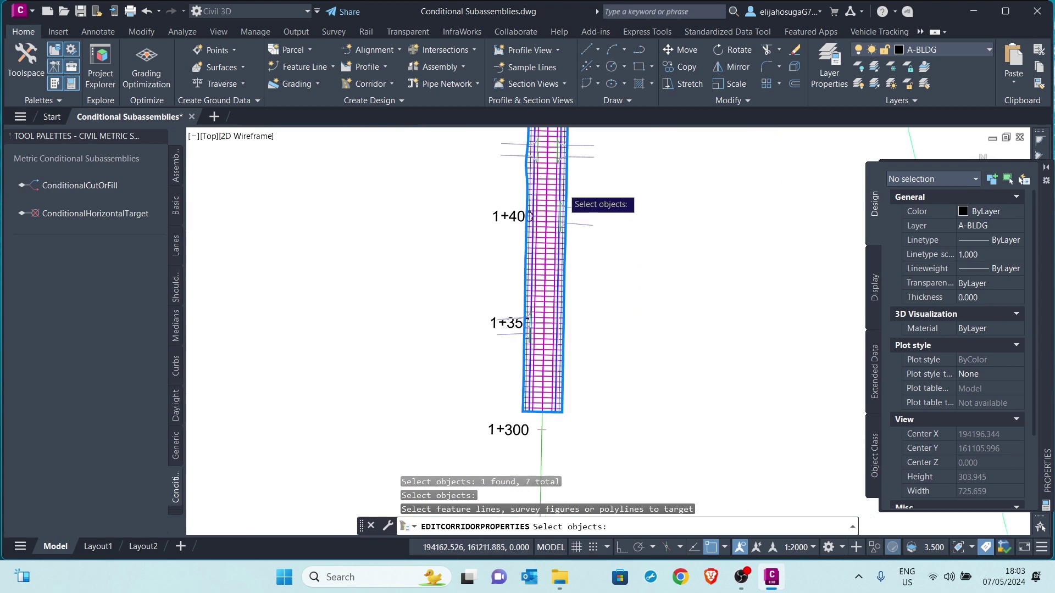
scroll(562, 188, up, 10)
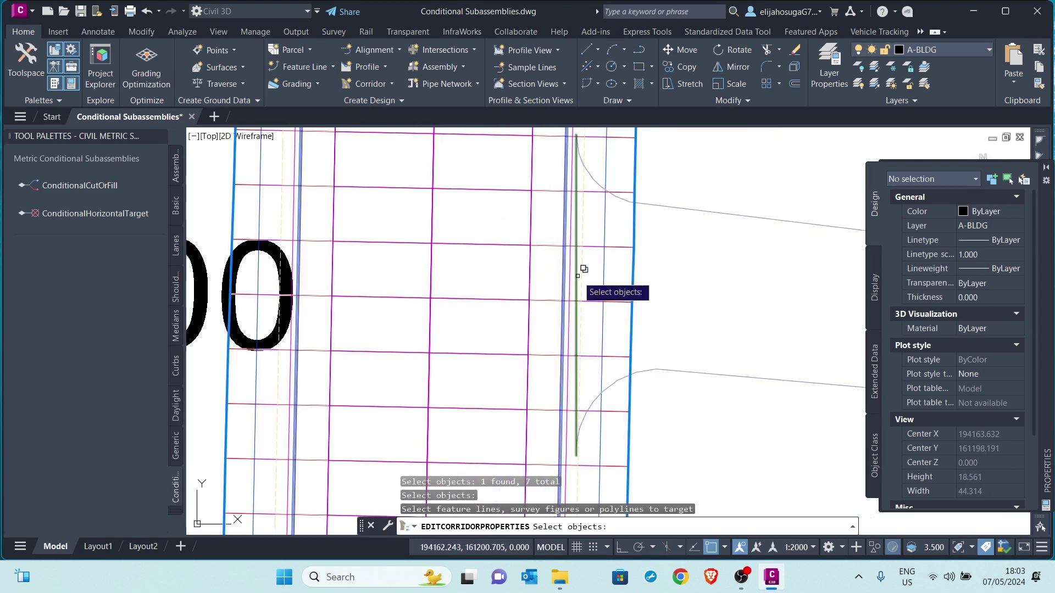
click(578, 275)
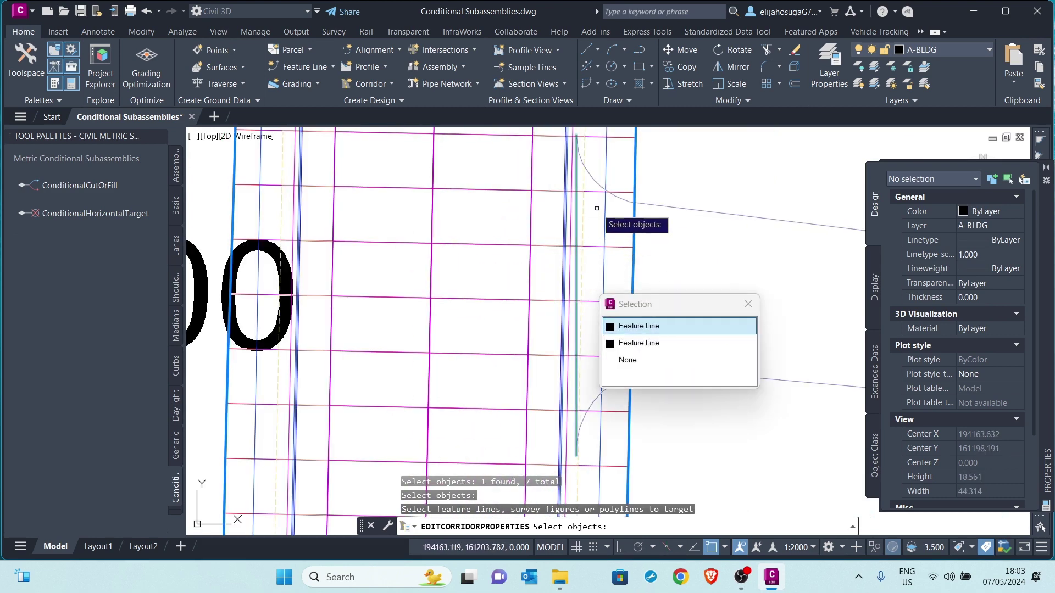
click(635, 328)
Step: Add the right-side driveway feature line between stations 1+400 and 1+450 to the Not Found offset target selection
scroll(594, 363, down, 6)
scroll(599, 299, up, 8)
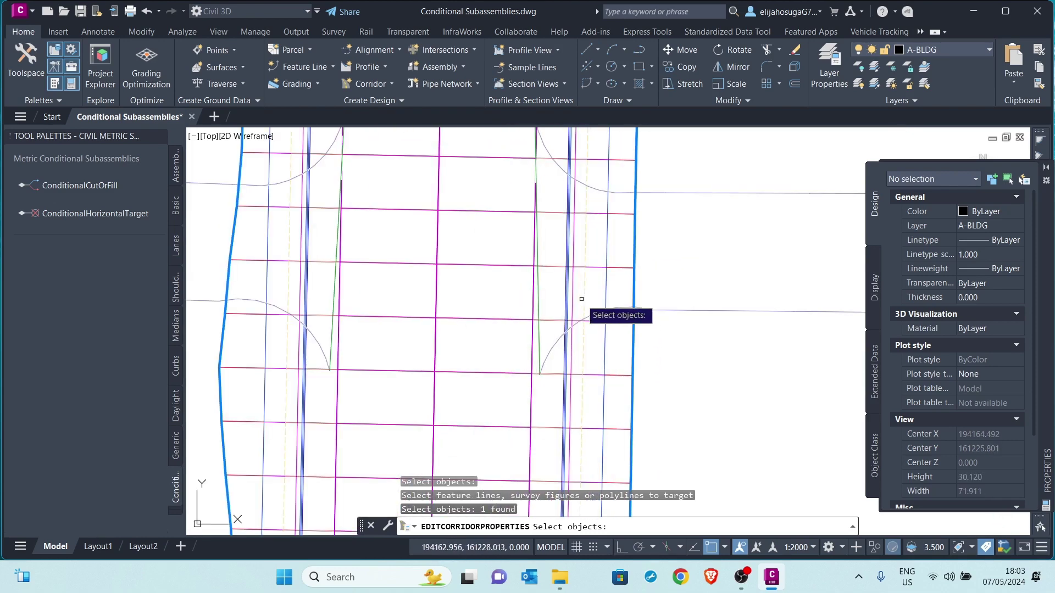
click(540, 298)
click(574, 349)
Step: Add the second right-side driveway feature line below station 1+500 to the Not Found offset target selection
middle_drag(575, 262, 575, 310)
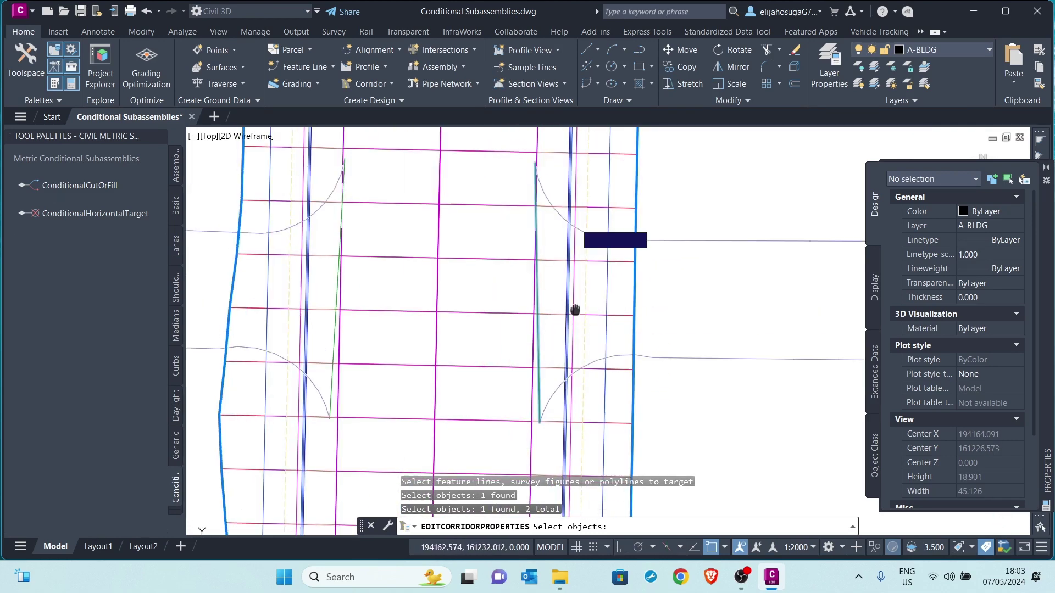
scroll(627, 351, down, 5)
middle_drag(630, 247, 588, 379)
scroll(585, 275, up, 3)
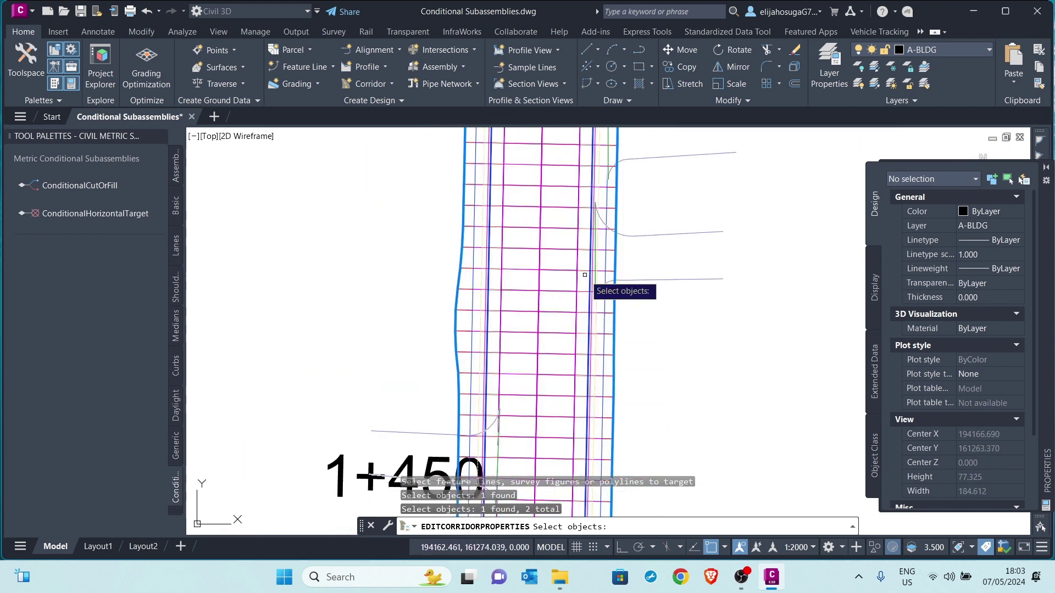
scroll(585, 274, up, 8)
click(592, 274)
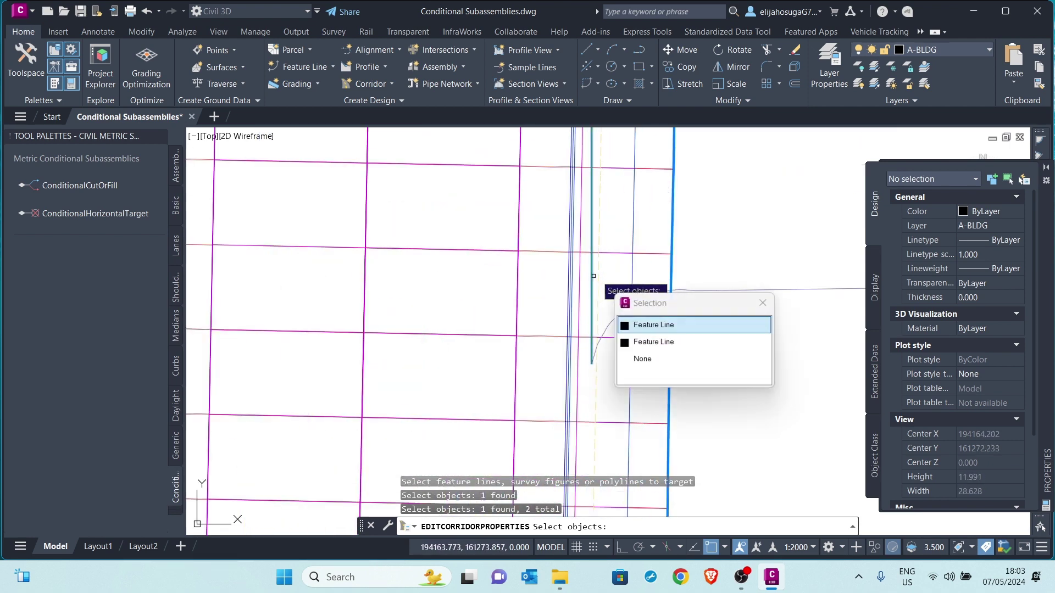
click(646, 325)
Step: Add the first right-side driveway feature line just below station 1+500 to the Not Found offset target selection
scroll(618, 223, down, 4)
scroll(638, 292, up, 2)
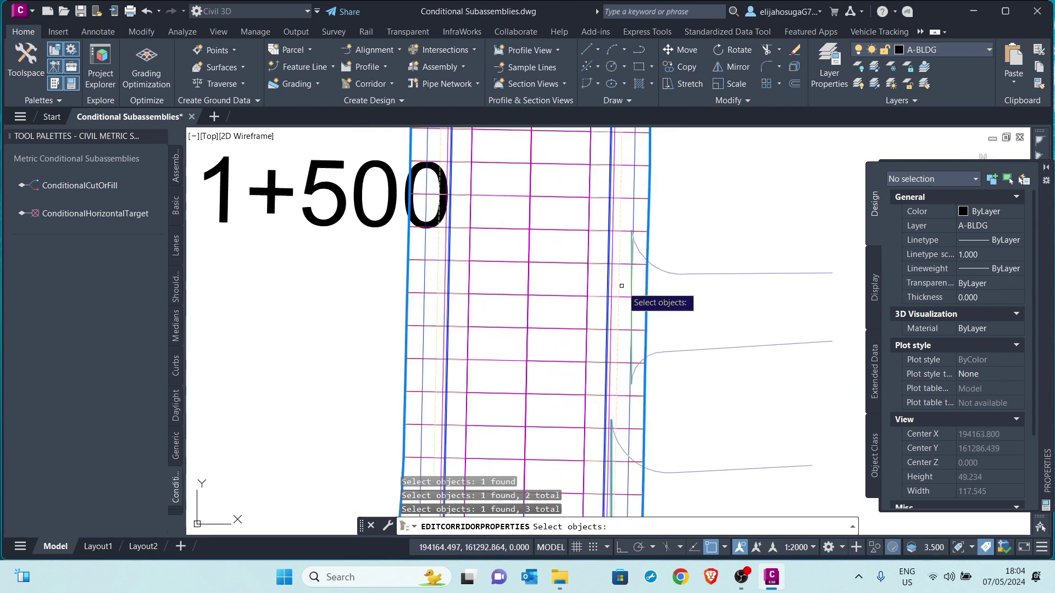
scroll(632, 270, up, 6)
click(633, 269)
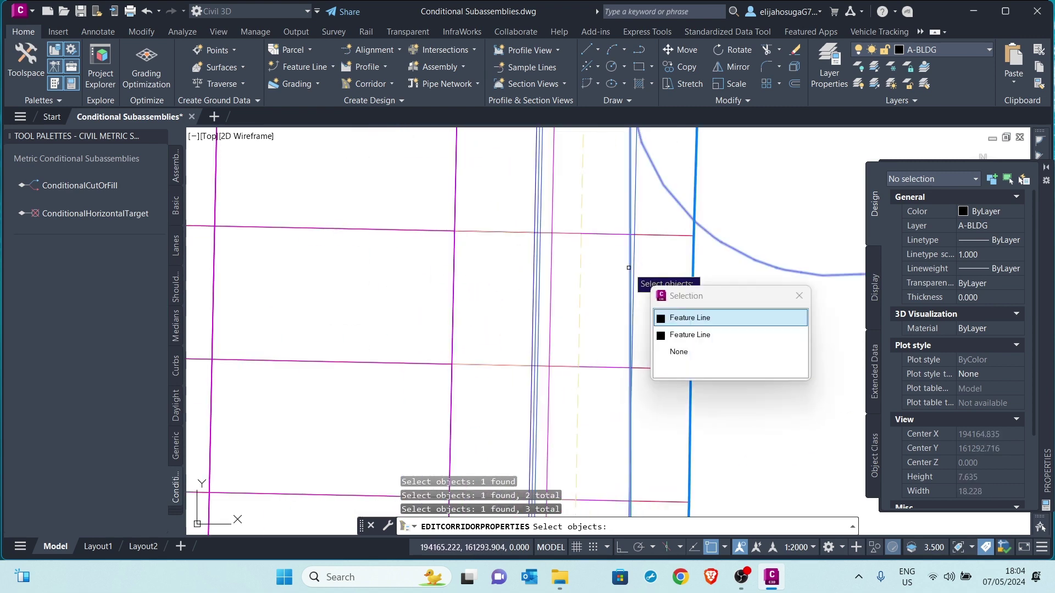
click(669, 322)
scroll(617, 259, down, 4)
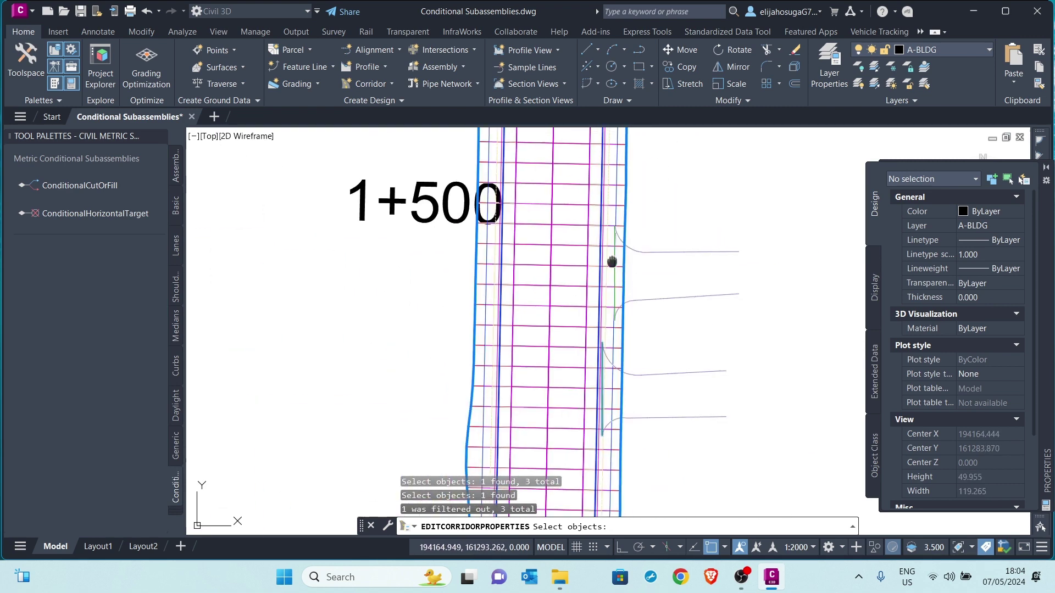
scroll(623, 316, up, 5)
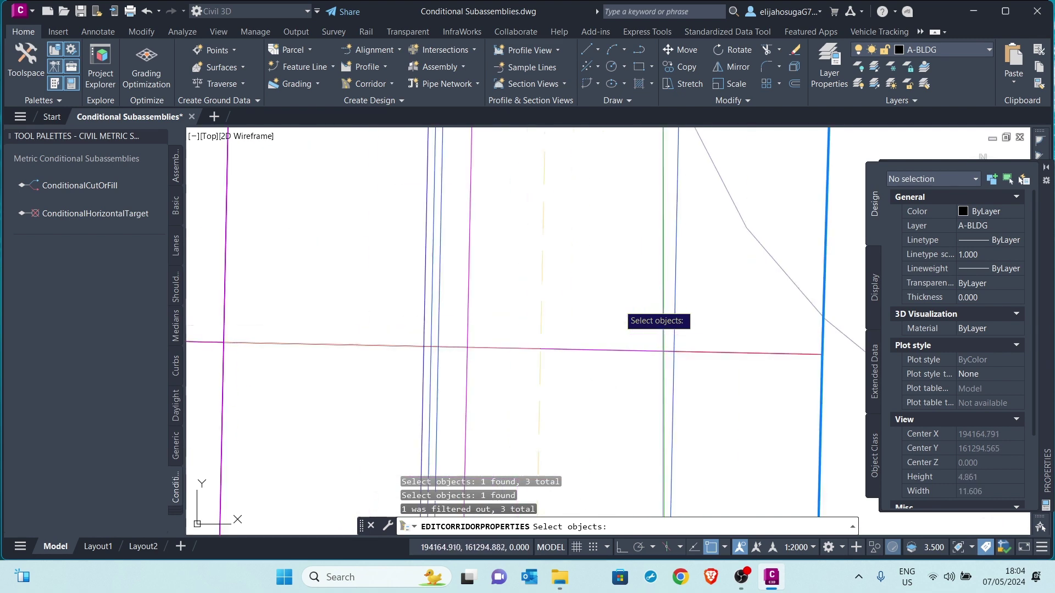
click(664, 274)
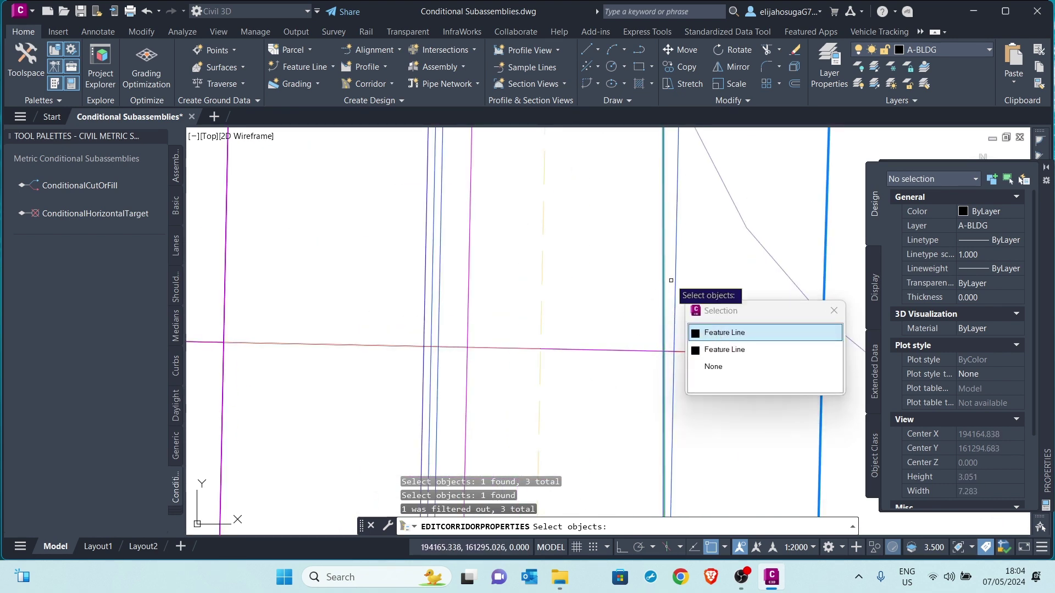
click(716, 333)
Step: Add the right-side driveway feature line between stations 1+500 and 1+550 to the Not Found offset target selection
scroll(636, 254, down, 3)
scroll(616, 427, down, 3)
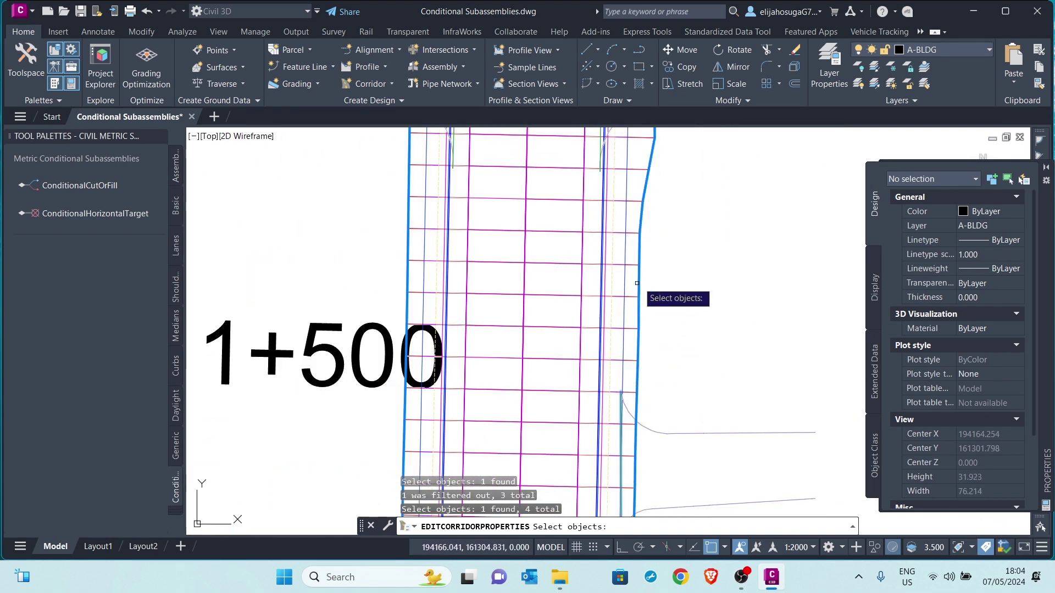
scroll(604, 274, up, 4)
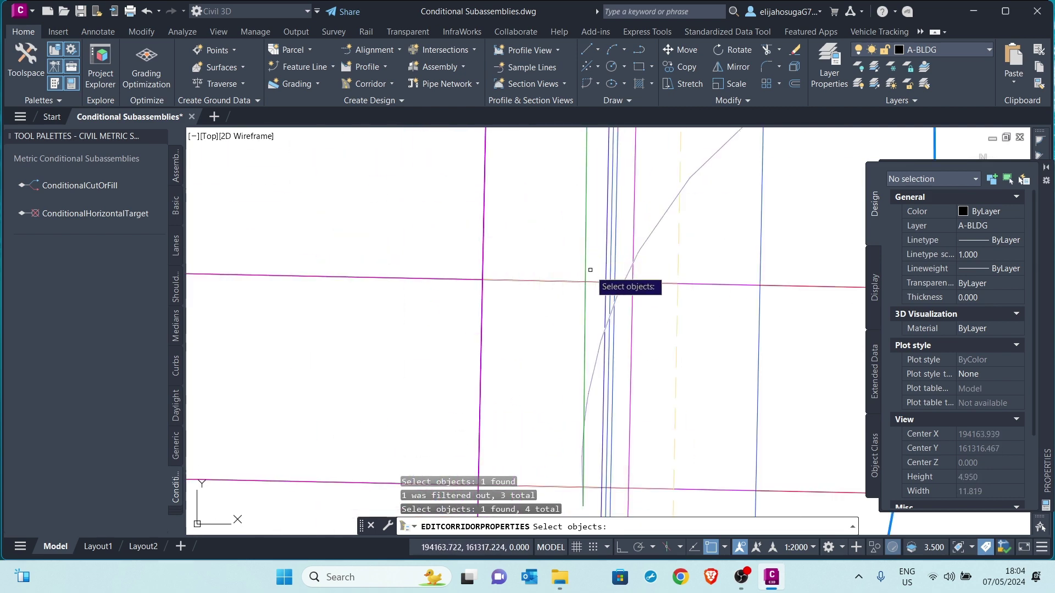
click(585, 266)
click(648, 318)
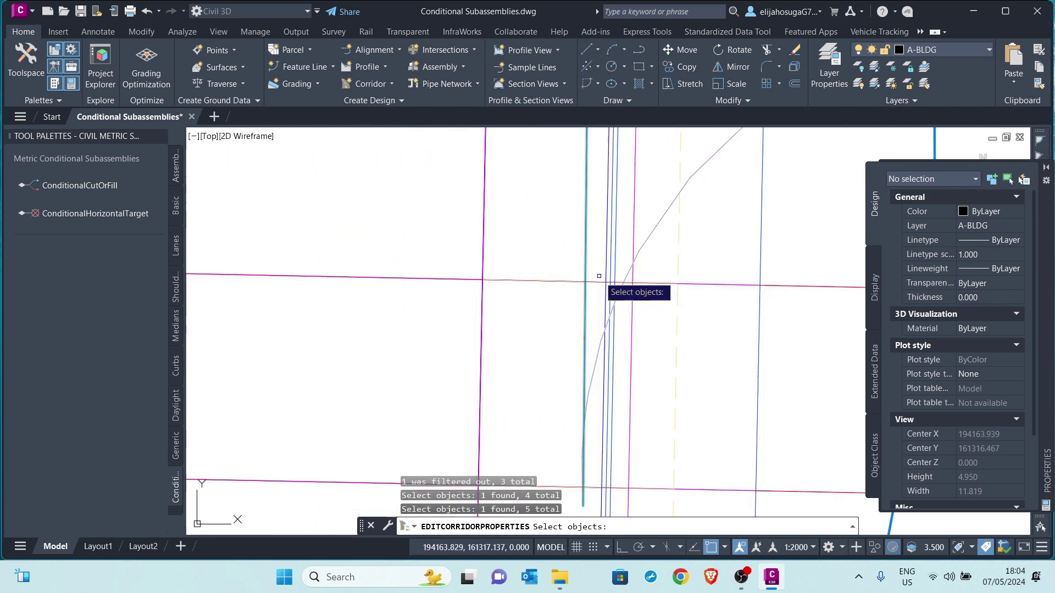
Step: Add the right-side driveway feature line just above station 1+550 to the Not Found offset target selection
scroll(635, 291, down, 5)
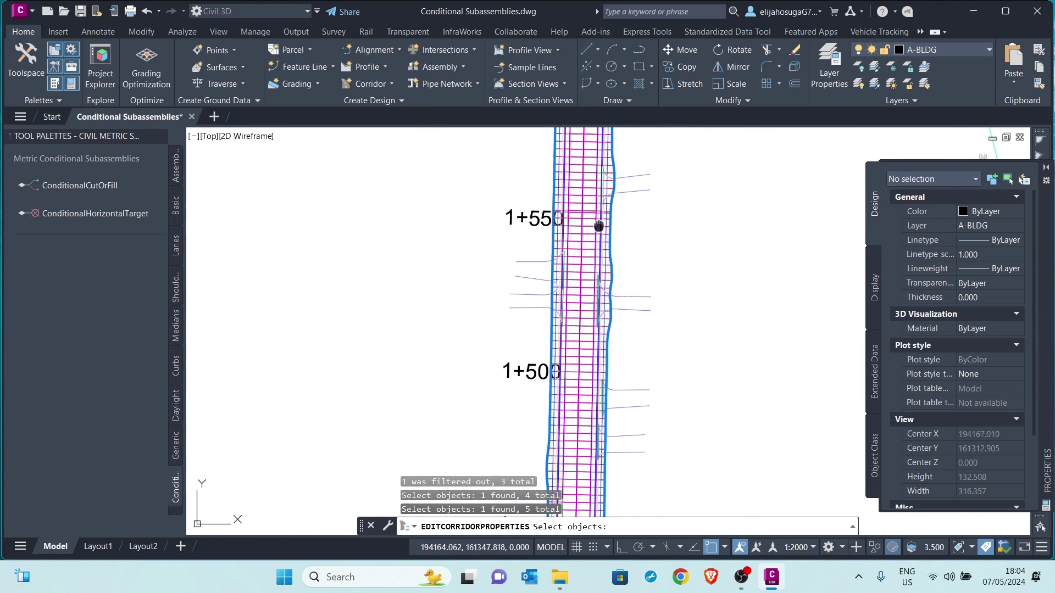
middle_drag(598, 226, 610, 288)
scroll(608, 365, up, 5)
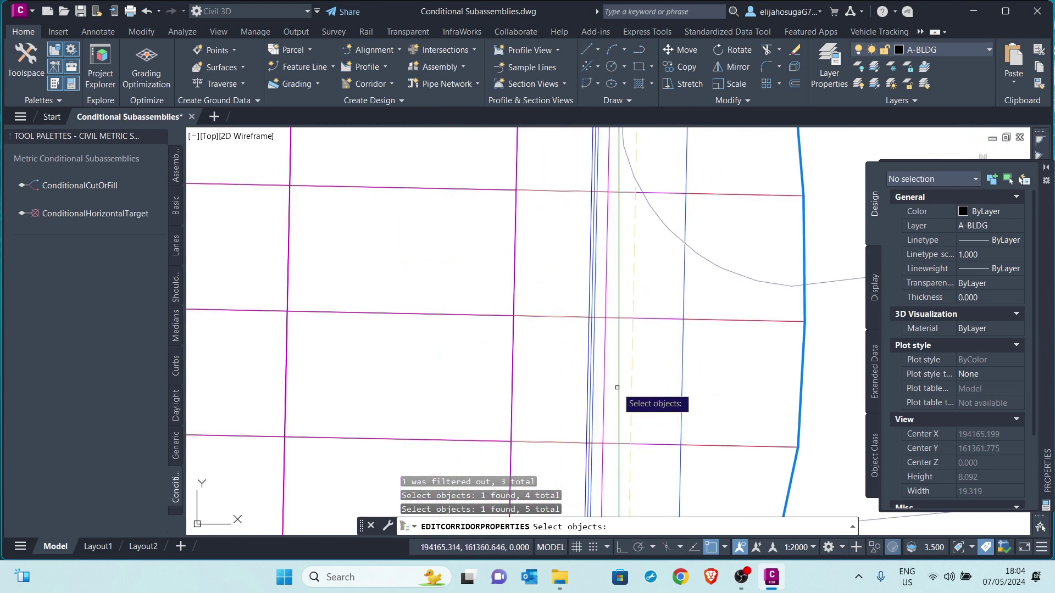
click(621, 386)
click(690, 445)
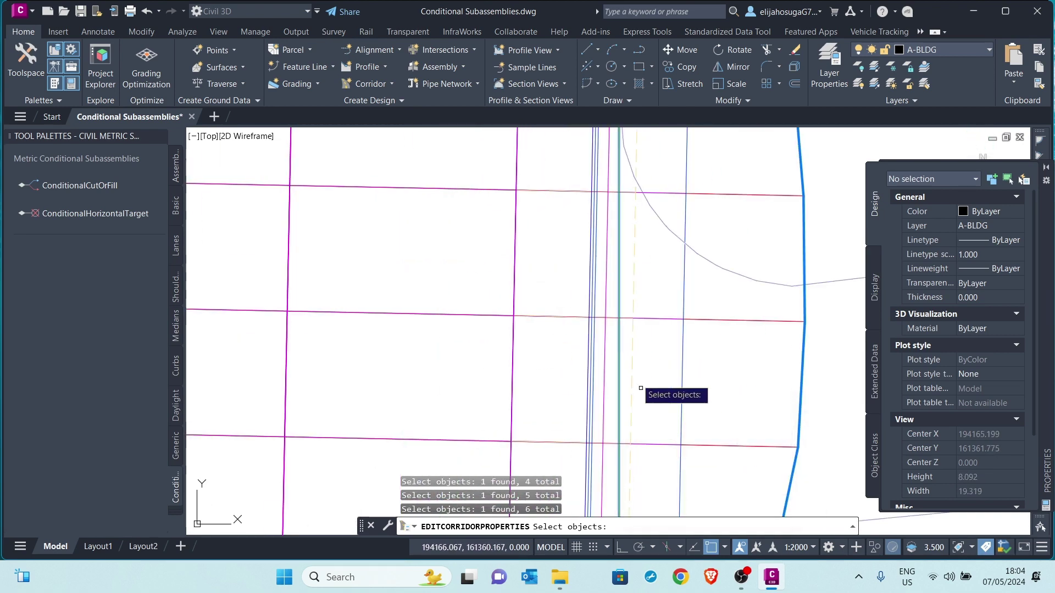
scroll(600, 245, down, 5)
middle_drag(600, 245, 643, 338)
scroll(643, 337, up, 4)
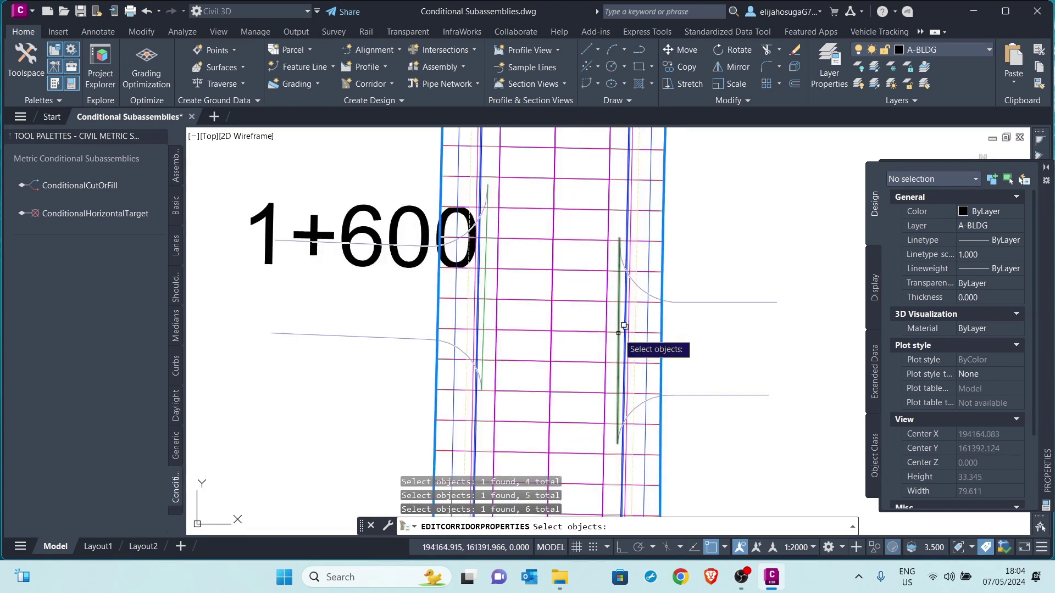
click(625, 318)
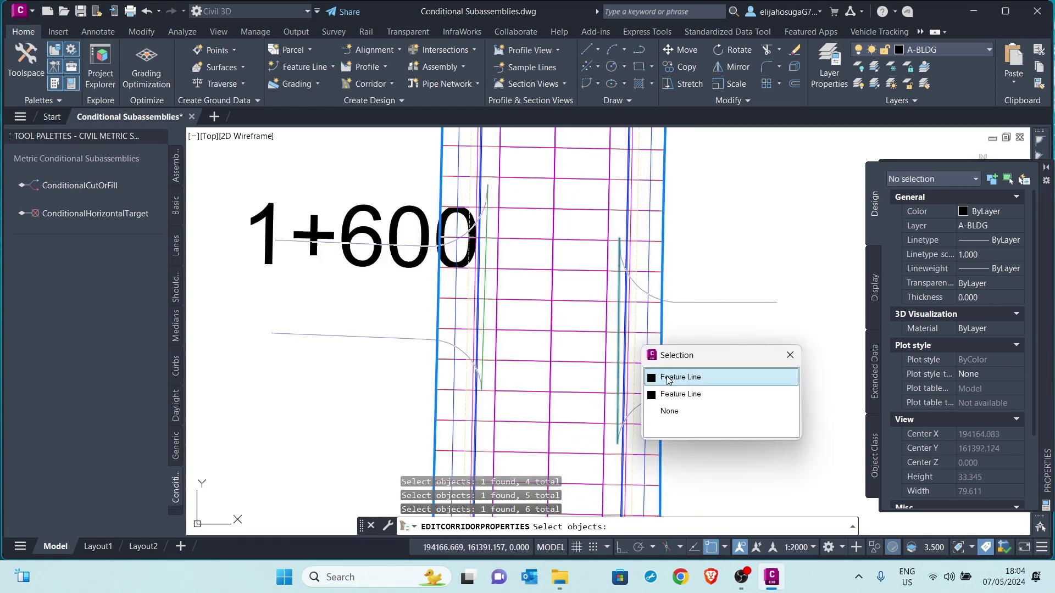
scroll(681, 330, down, 4)
click(642, 325)
scroll(681, 310, down, 4)
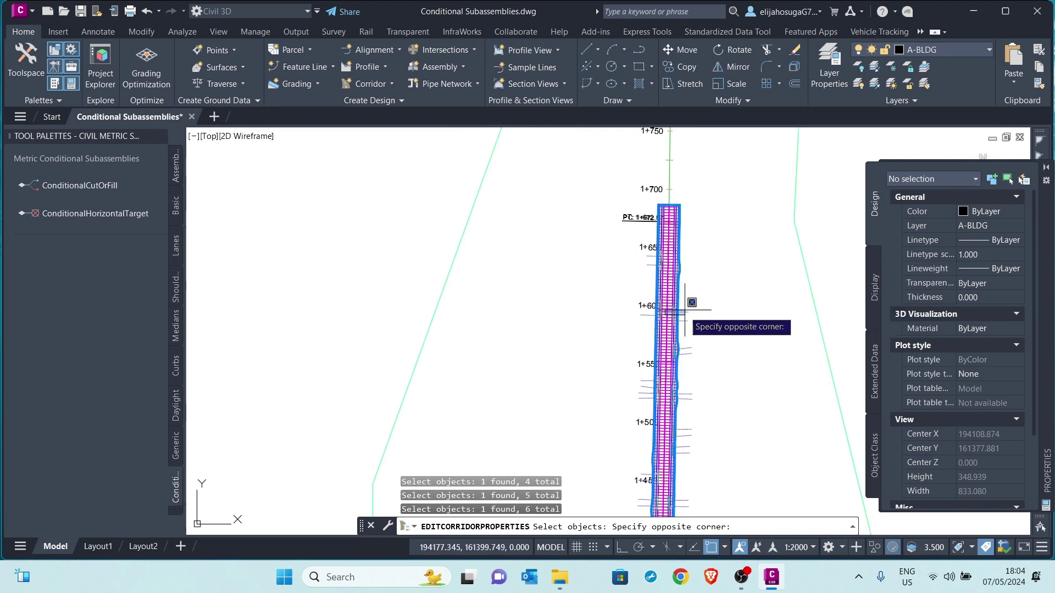
scroll(680, 315, up, 10)
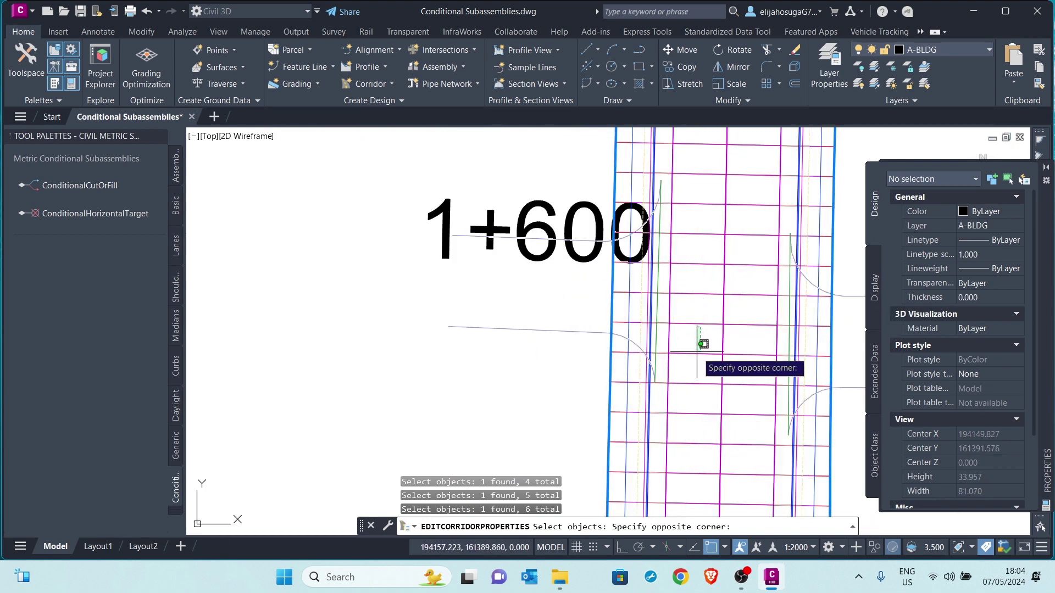
scroll(690, 330, up, 4)
click(694, 337)
scroll(660, 343, down, 4)
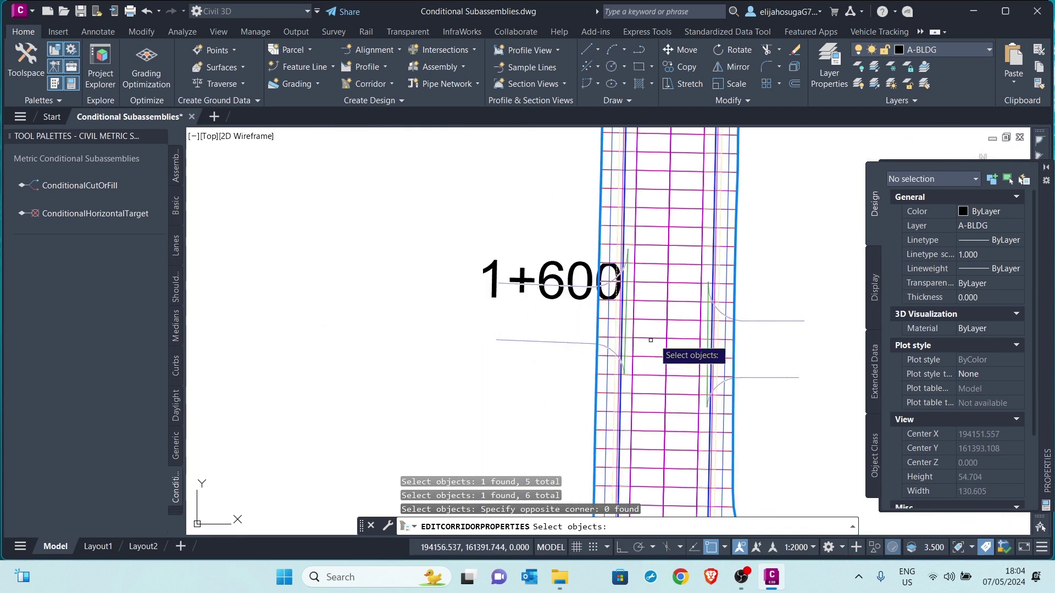
Step: Add the right-side driveway feature line just below station 1+600 and finish the offset target selection for ConditionalHorizontalTarget - NF
scroll(709, 322, up, 3)
click(681, 351)
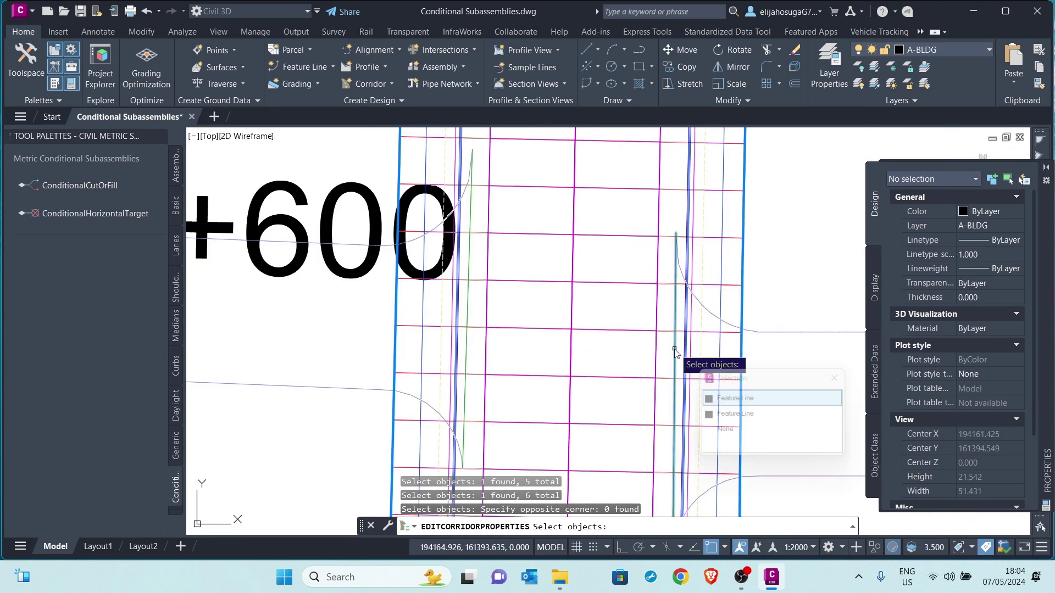
click(726, 399)
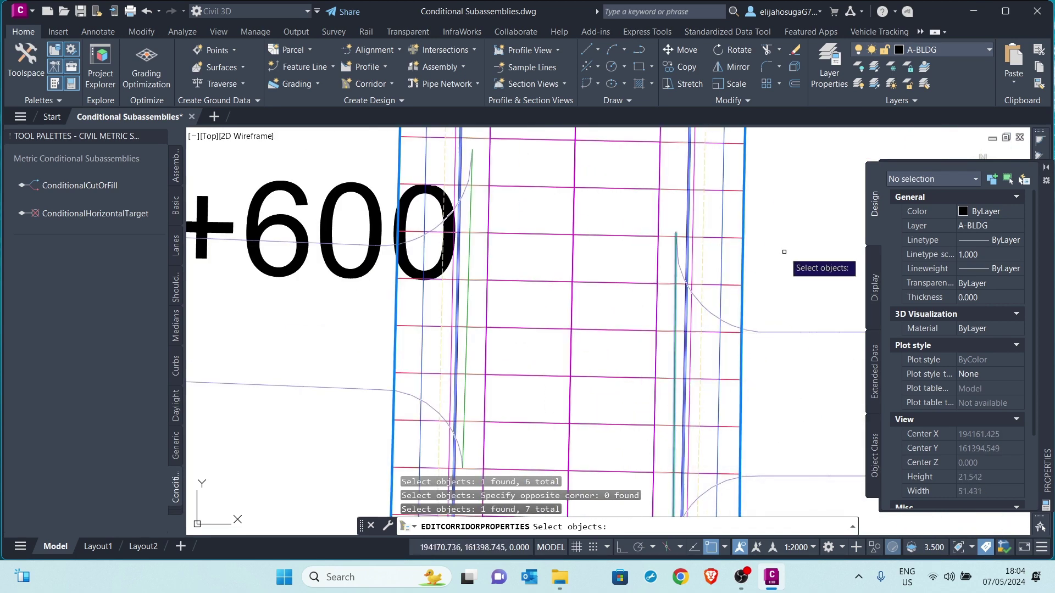
key(Return)
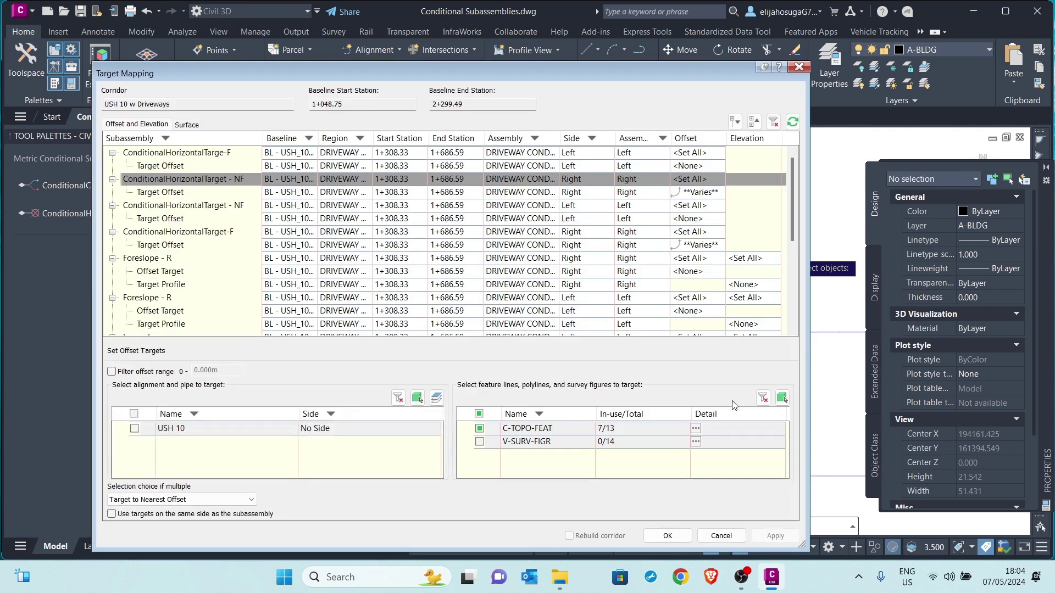
Step: Accept the target mapping, apply the corridor properties with a corridor rebuild, and close the properties
click(668, 537)
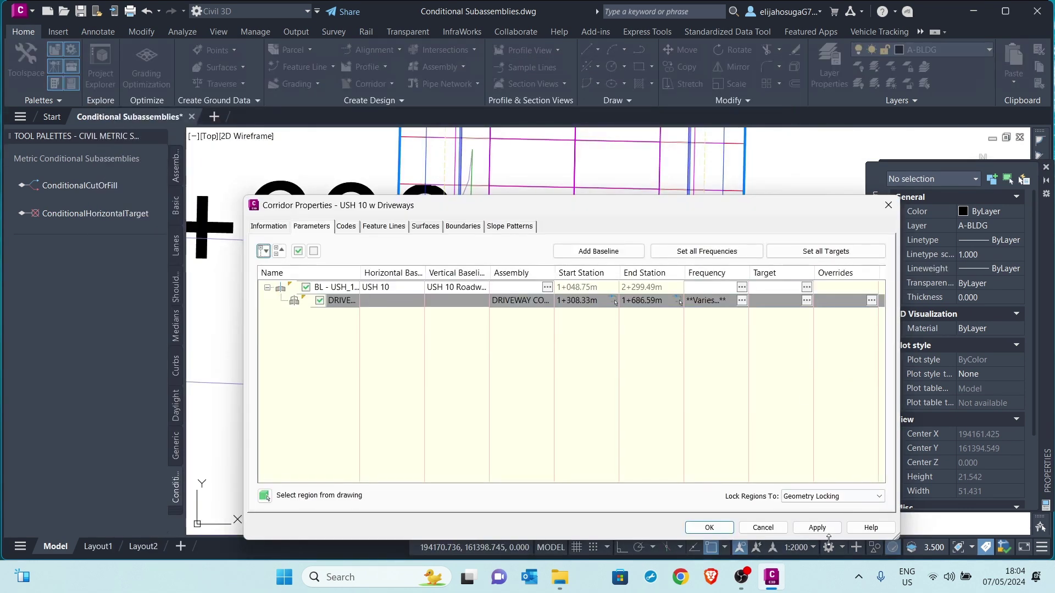
click(818, 529)
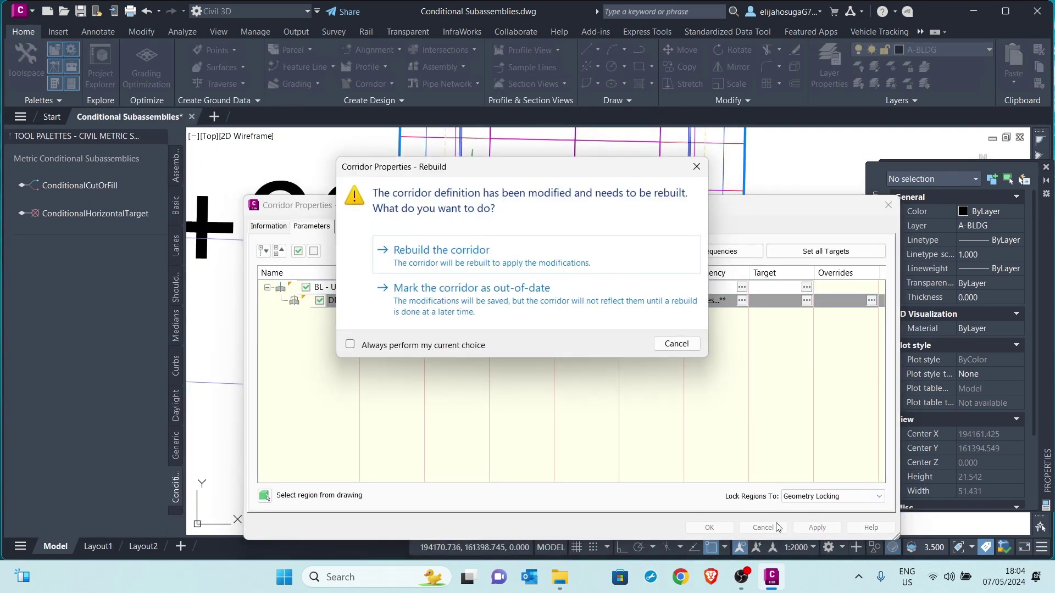
click(471, 256)
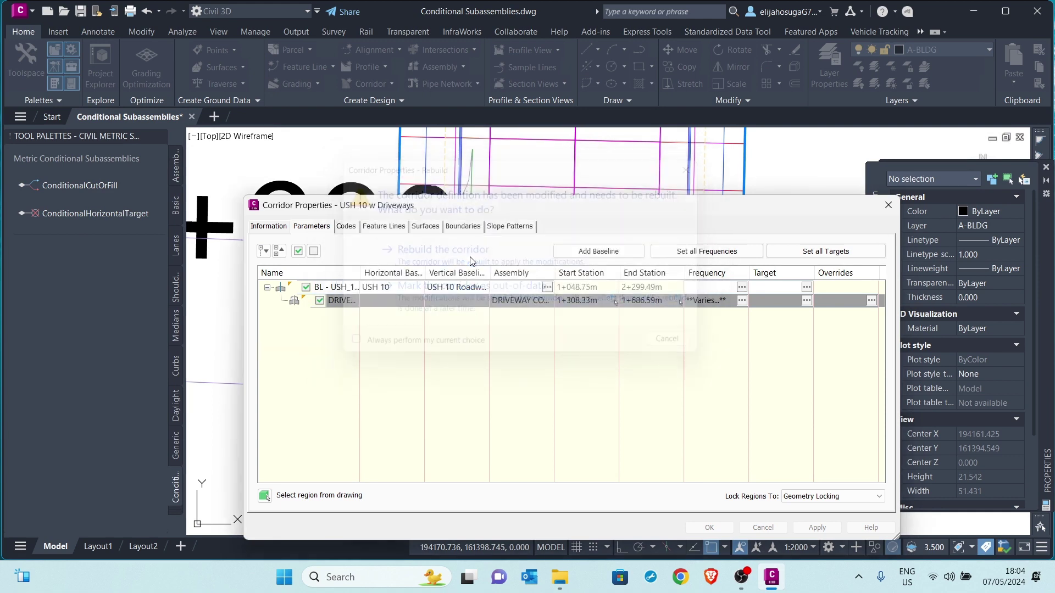
click(710, 528)
scroll(631, 301, down, 5)
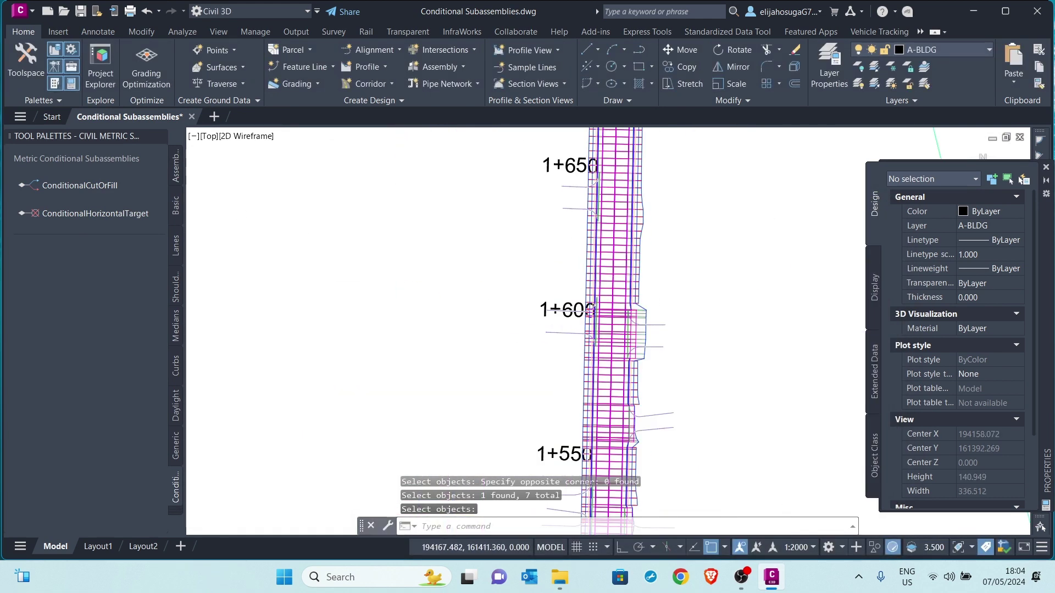
scroll(631, 301, up, 3)
scroll(631, 300, down, 6)
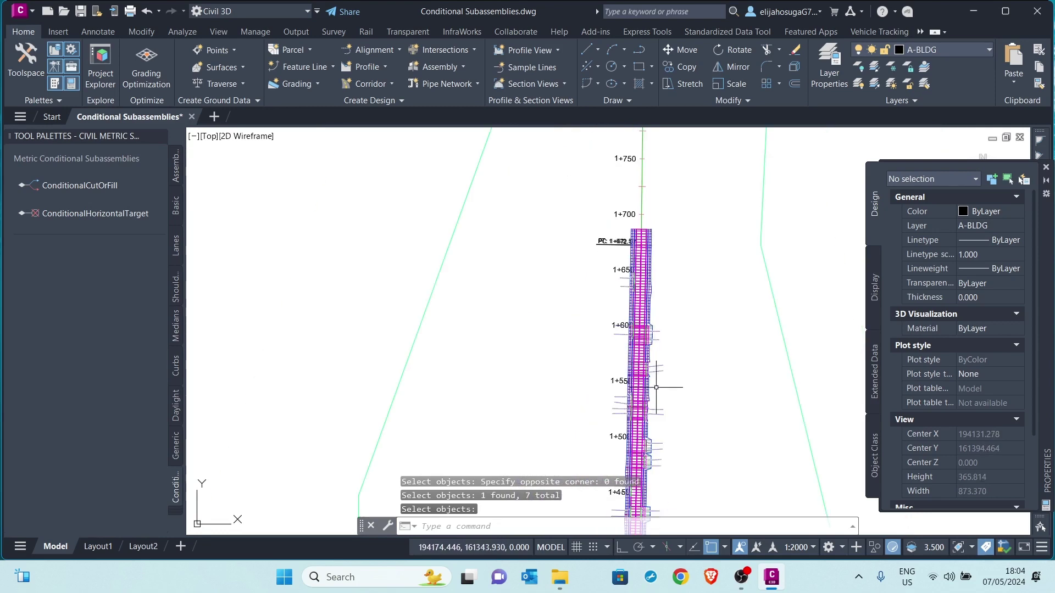
Step: Examine the rebuilt corridor in plan at the driveways between stations 1+350 and 1+550
scroll(630, 294, up, 2)
scroll(615, 301, up, 4)
scroll(594, 319, up, 1)
scroll(577, 336, down, 1)
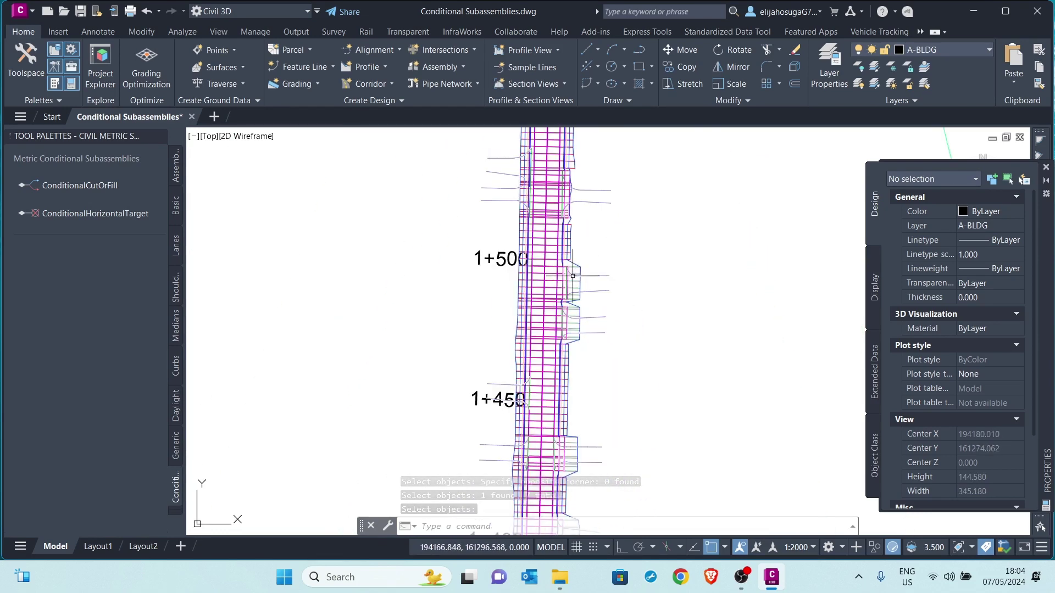
scroll(574, 344, up, 1)
scroll(577, 347, down, 1)
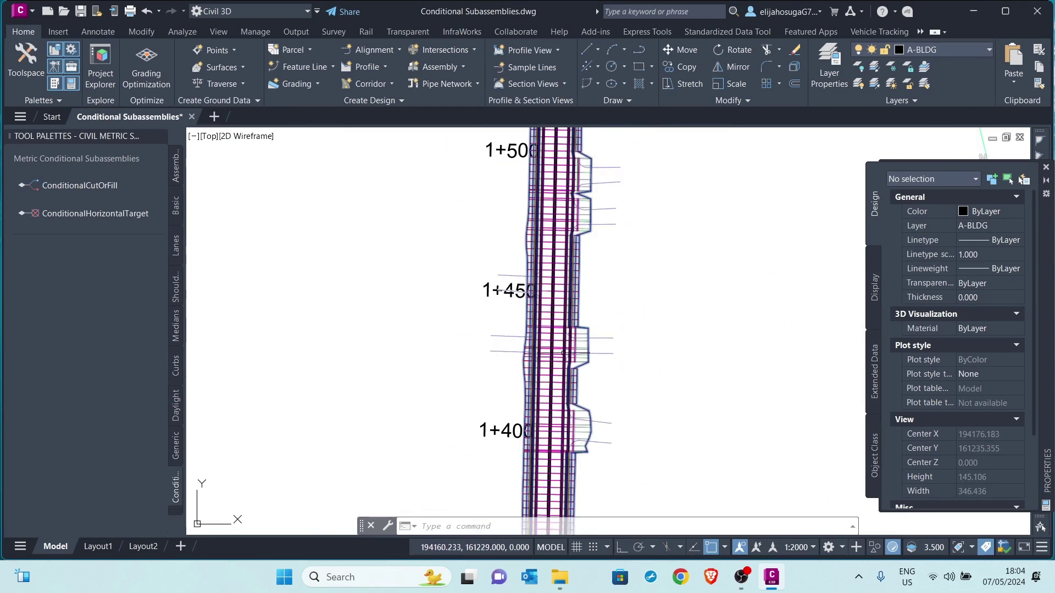
scroll(588, 359, down, 1)
middle_drag(605, 377, 590, 285)
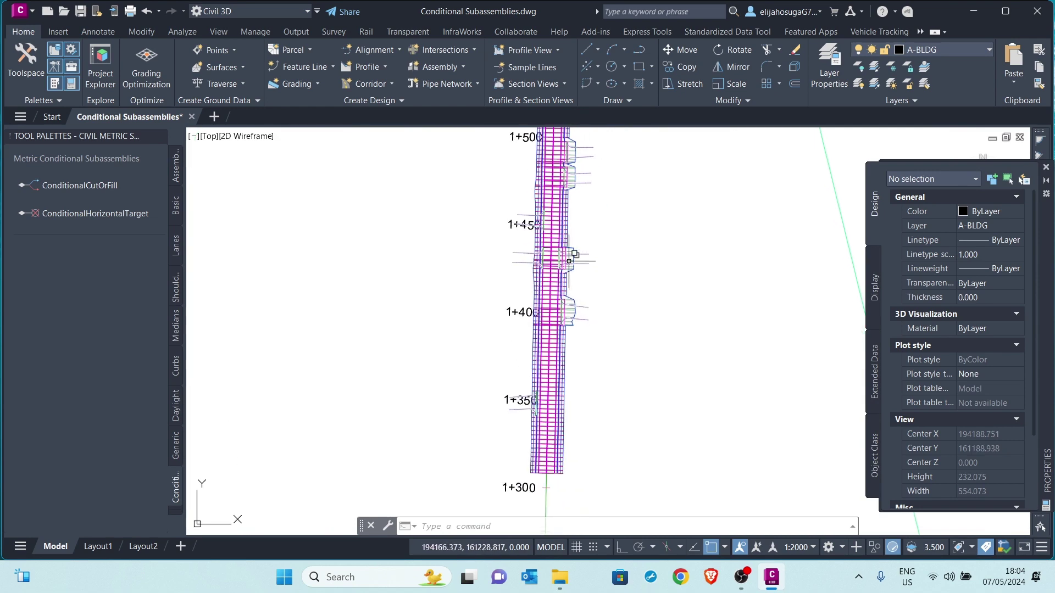
scroll(569, 261, down, 2)
scroll(531, 242, up, 6)
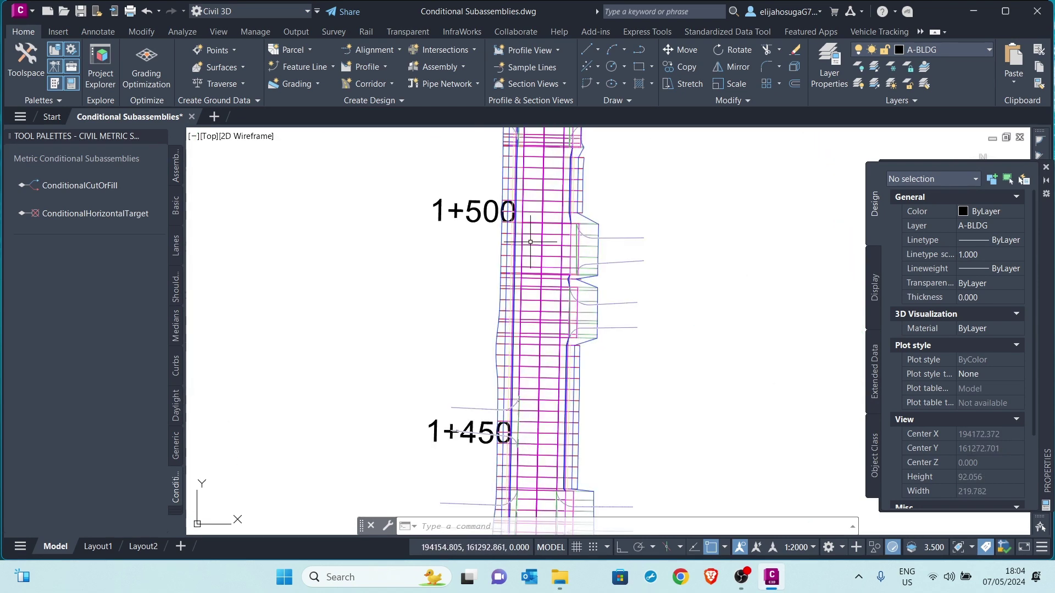
middle_drag(530, 242, 543, 277)
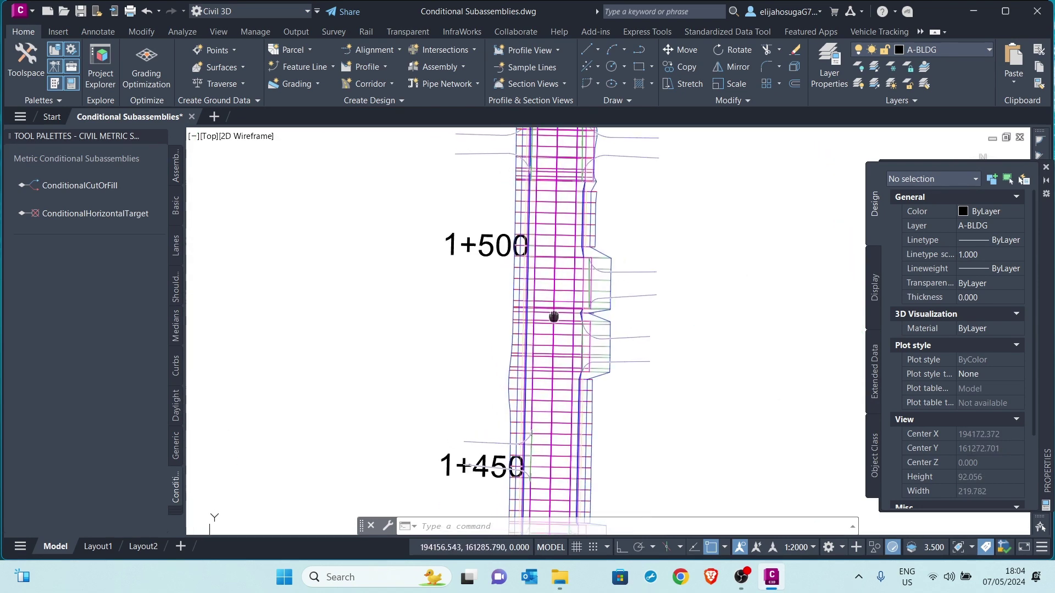
Step: Open the USH 10 w Driveways corridor in the Object Viewer and switch it to the southwest isometric view
click(540, 279)
right_click(541, 279)
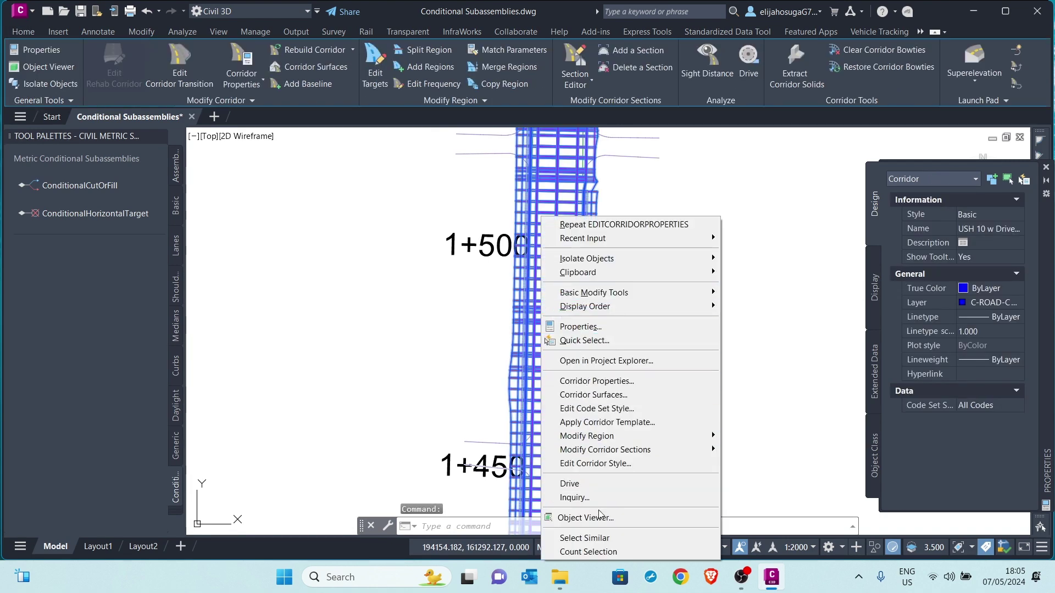
click(585, 518)
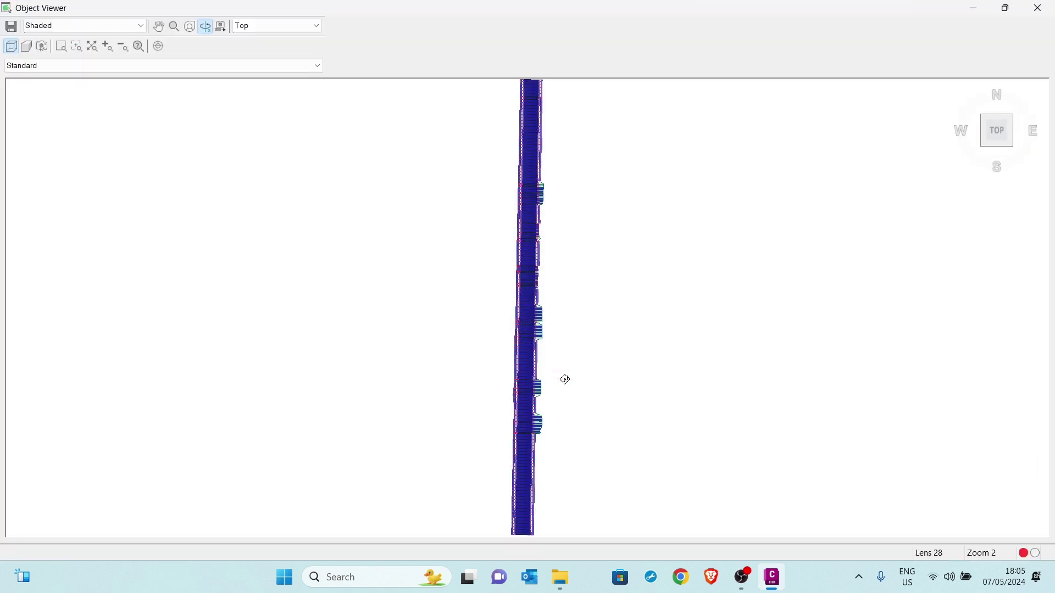
click(986, 146)
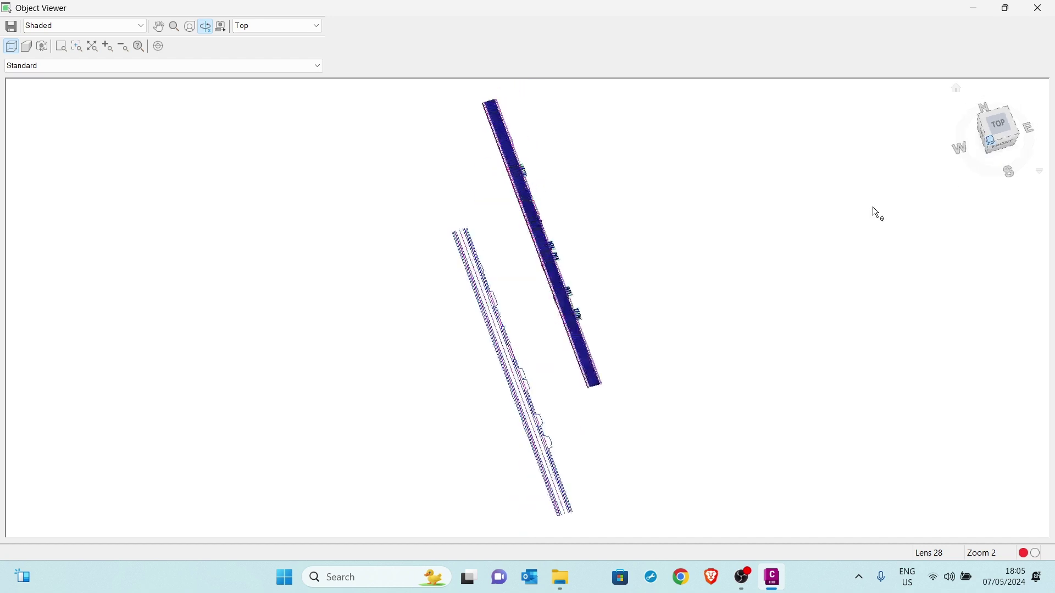
Step: Inspect the shaded 3D corridor model at the driveway openings along its edge and close the Object Viewer
middle_drag(575, 195, 571, 222)
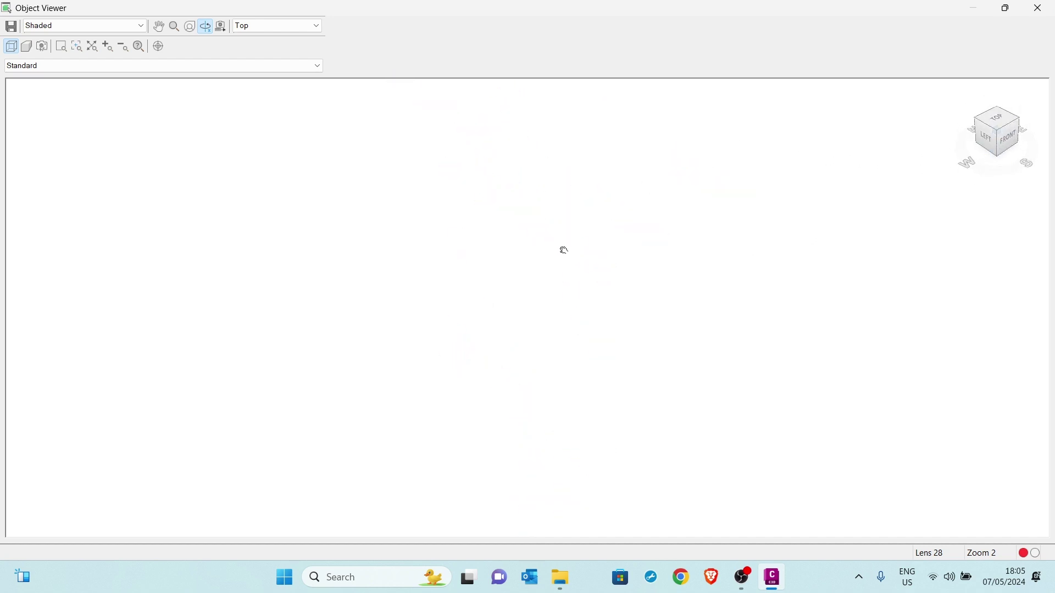
scroll(563, 242, down, 3)
scroll(525, 255, up, 3)
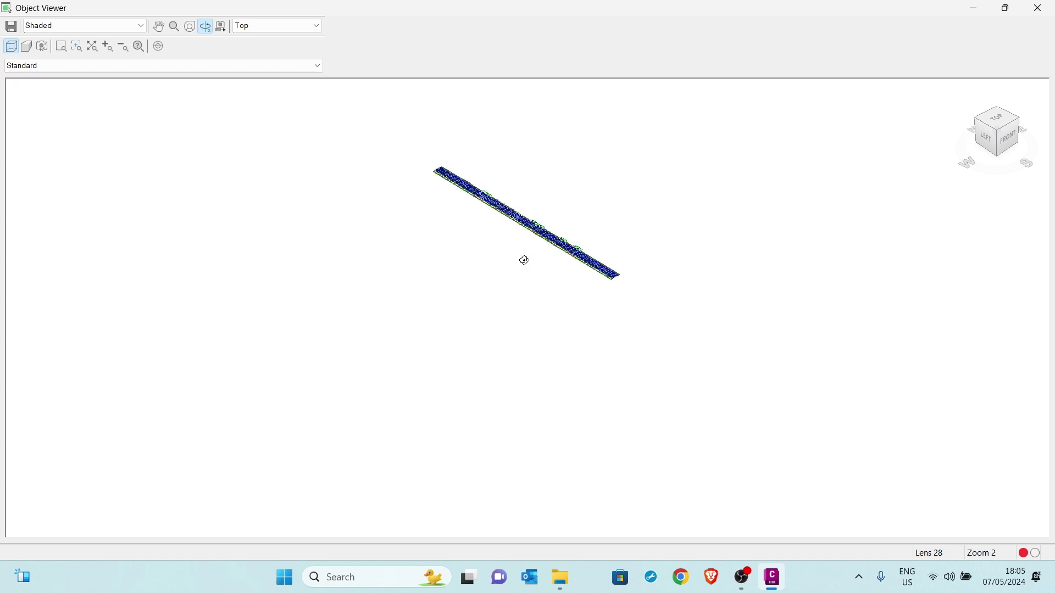
middle_drag(530, 219, 517, 241)
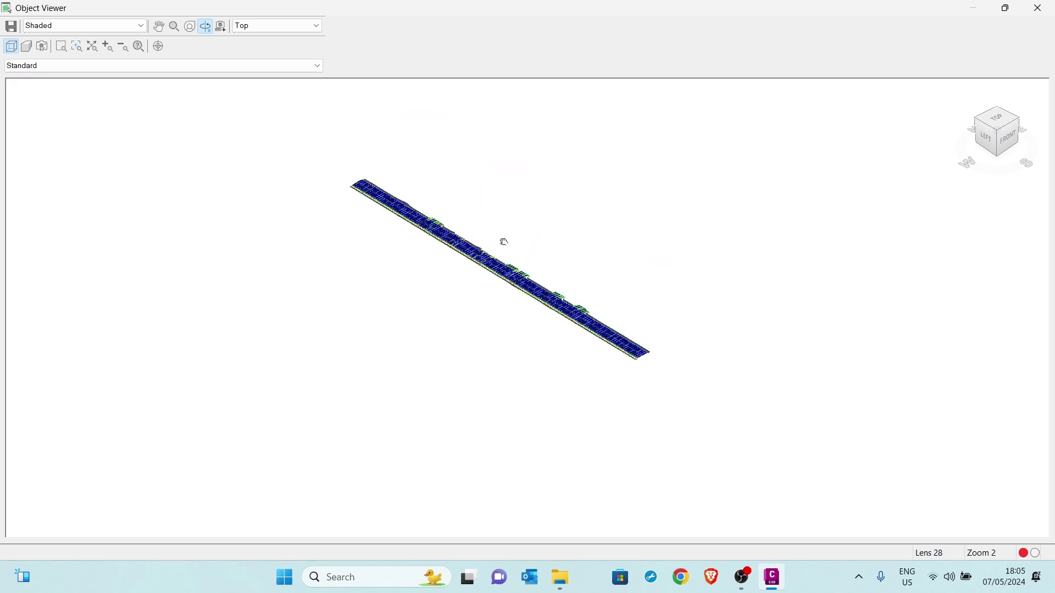
scroll(497, 251, up, 5)
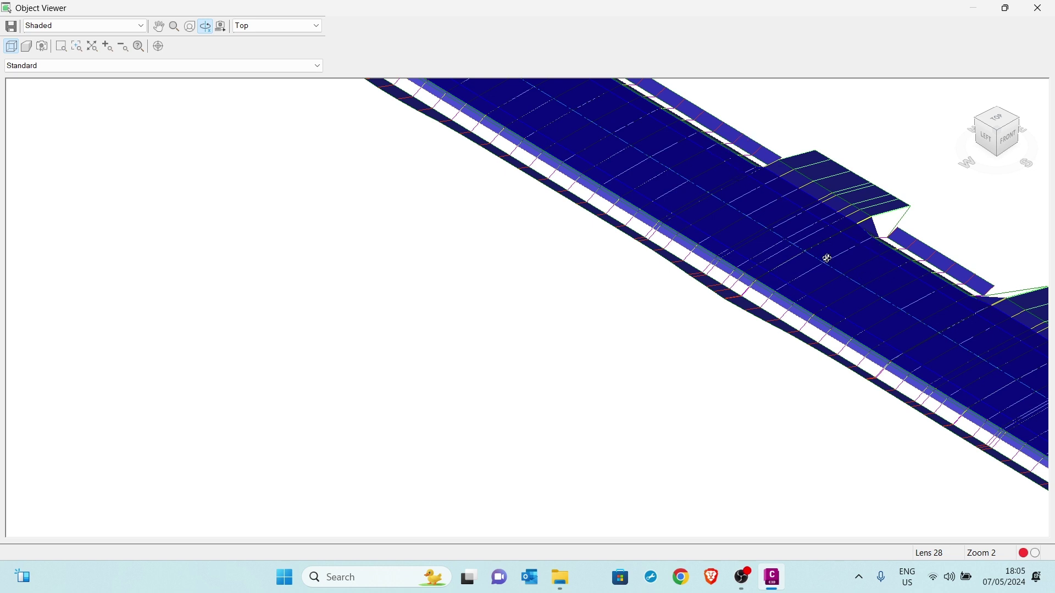
scroll(700, 226, down, 2)
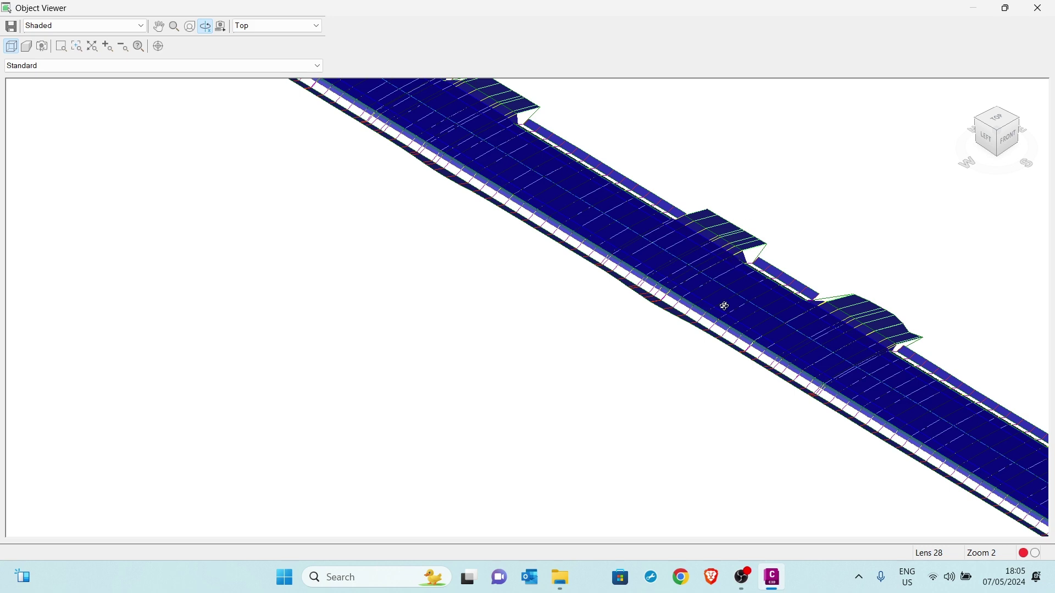
scroll(699, 308, down, 2)
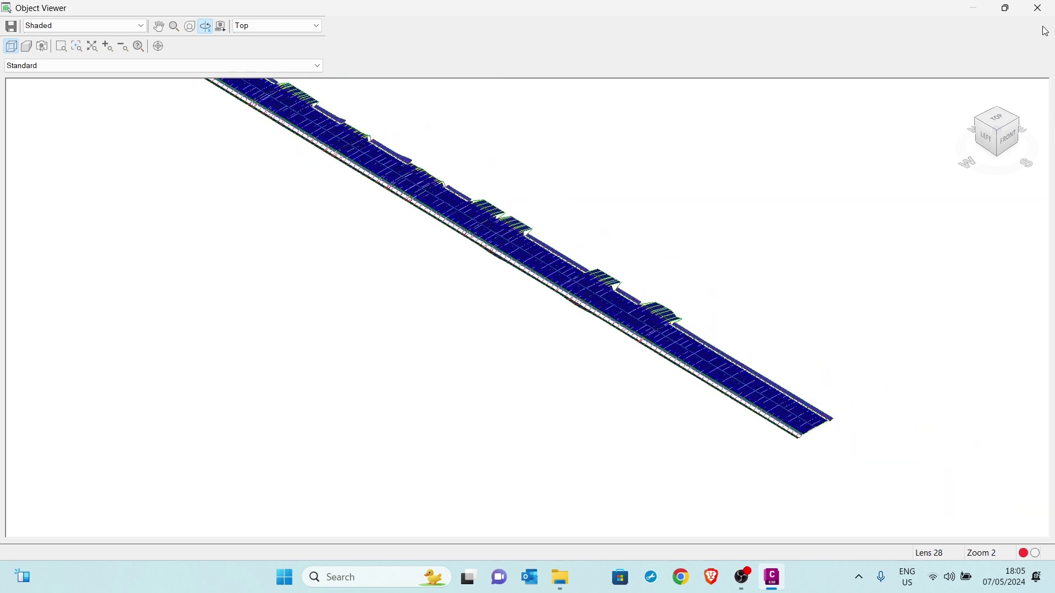
click(1040, 8)
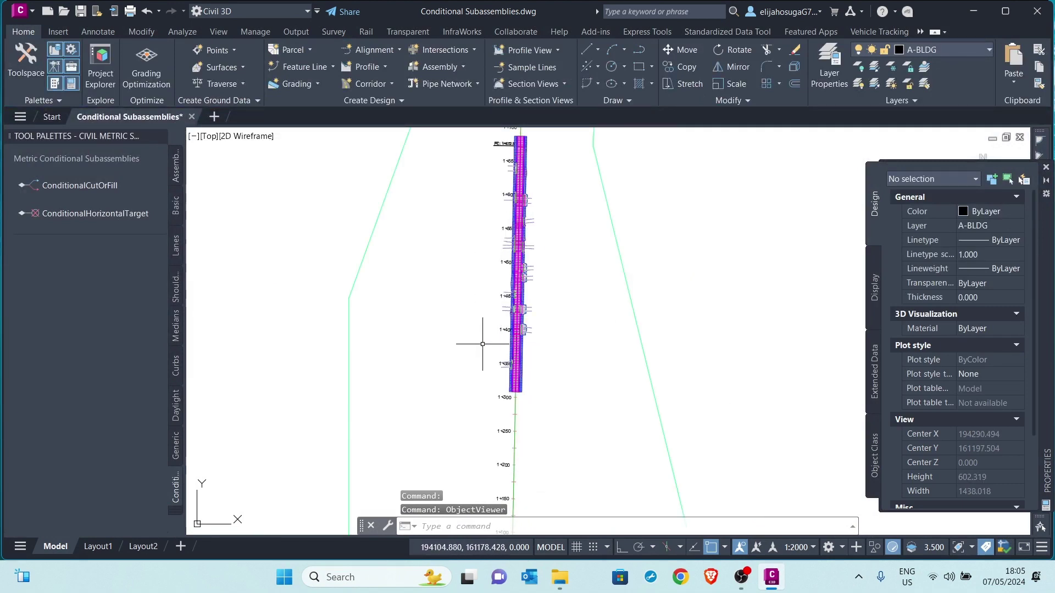
Step: Review the corridor's driveway locations in plan and the branches of the DRIVEWAY CONDITIONAL assembly
scroll(542, 342, up, 4)
middle_drag(487, 220, 498, 385)
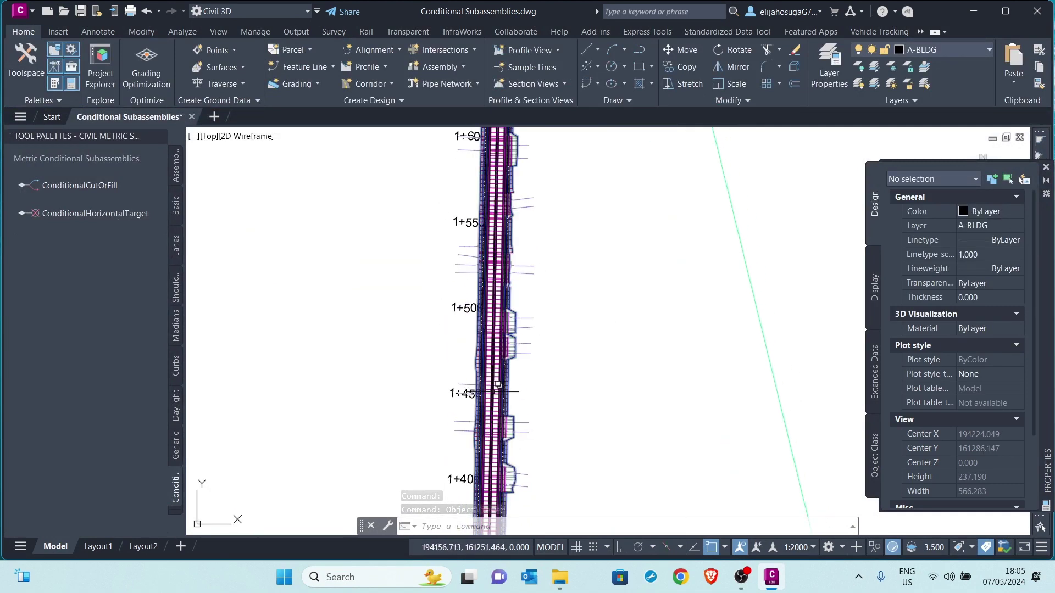
scroll(497, 384, down, 4)
scroll(476, 228, up, 6)
scroll(481, 228, down, 8)
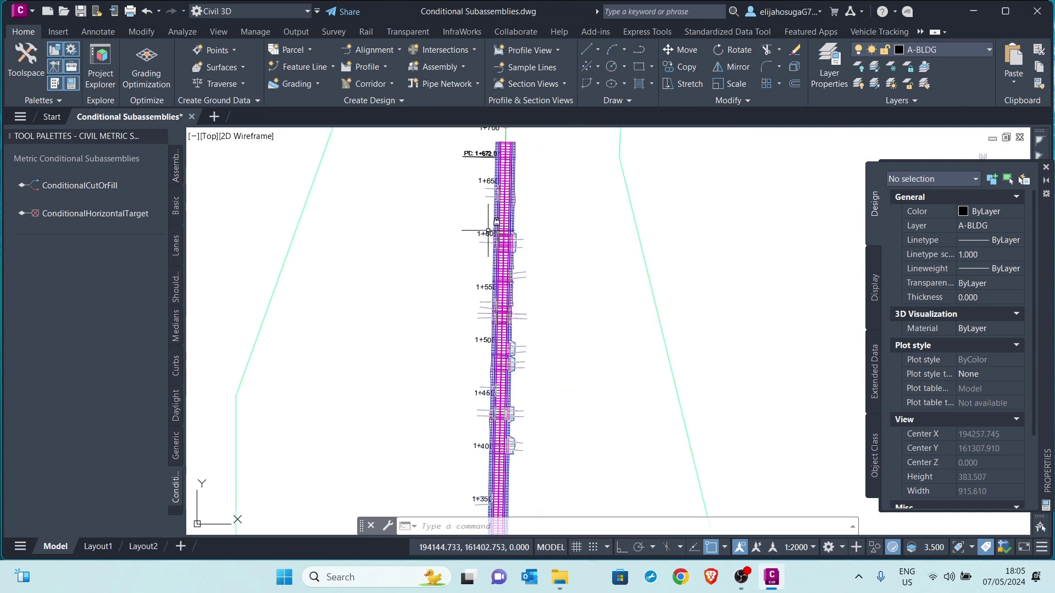
middle_drag(483, 159, 483, 245)
scroll(483, 245, down, 4)
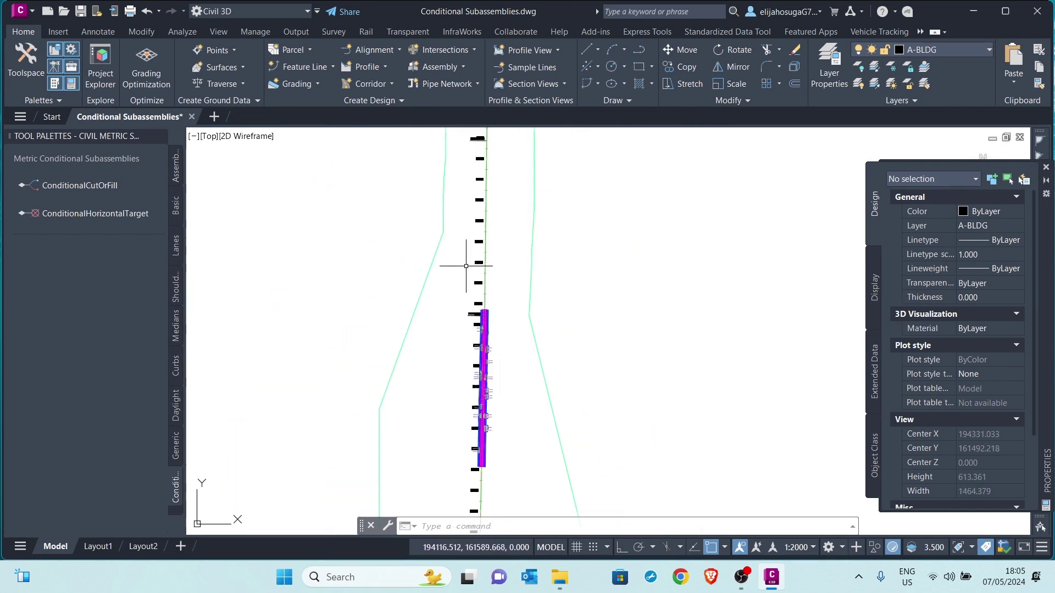
middle_drag(486, 180, 522, 284)
scroll(434, 182, up, 12)
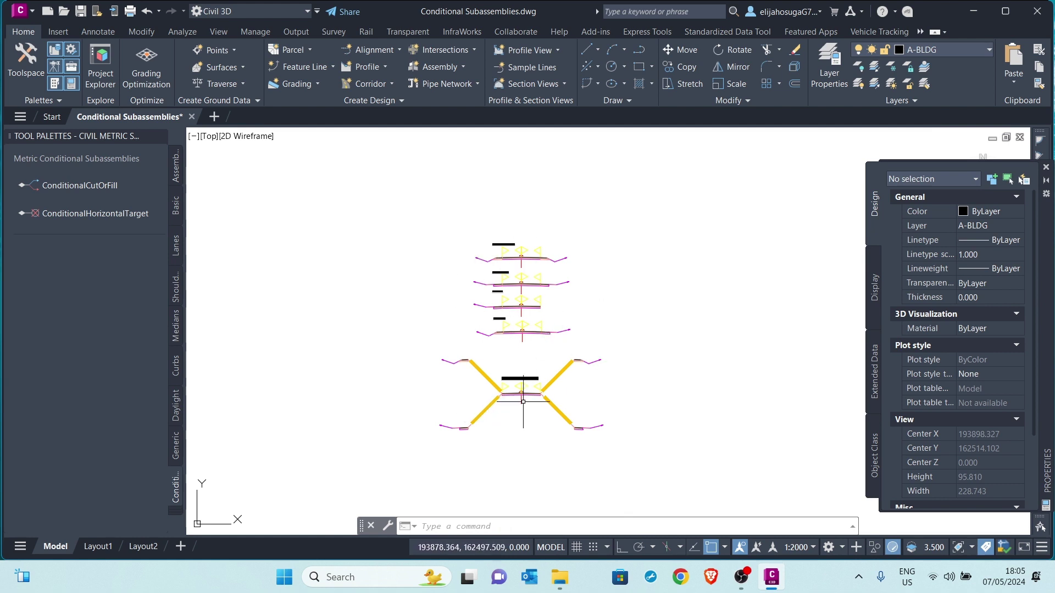
scroll(523, 402, up, 6)
scroll(505, 367, down, 12)
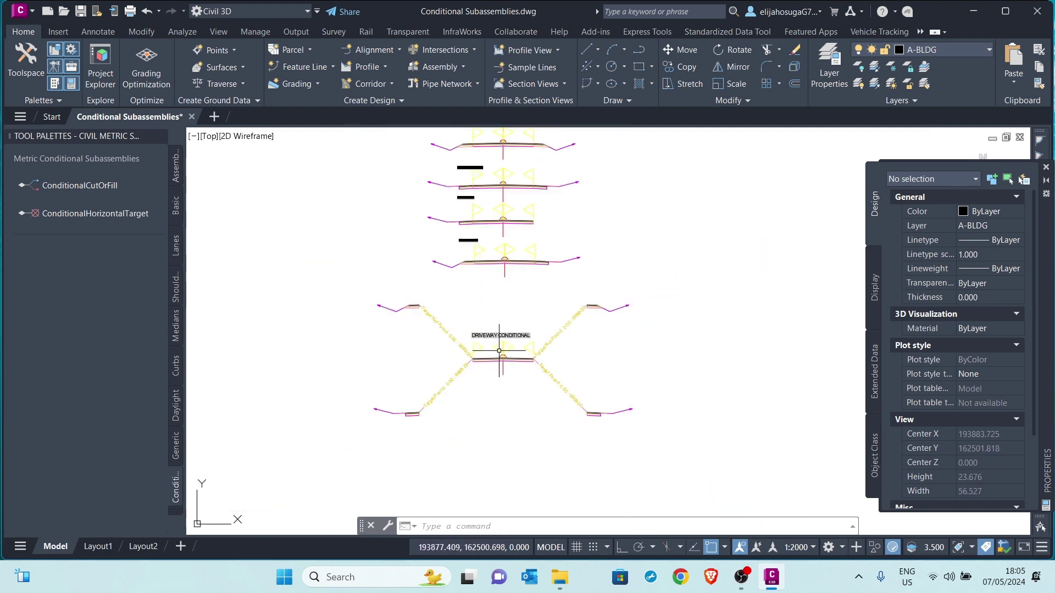
scroll(498, 350, up, 2)
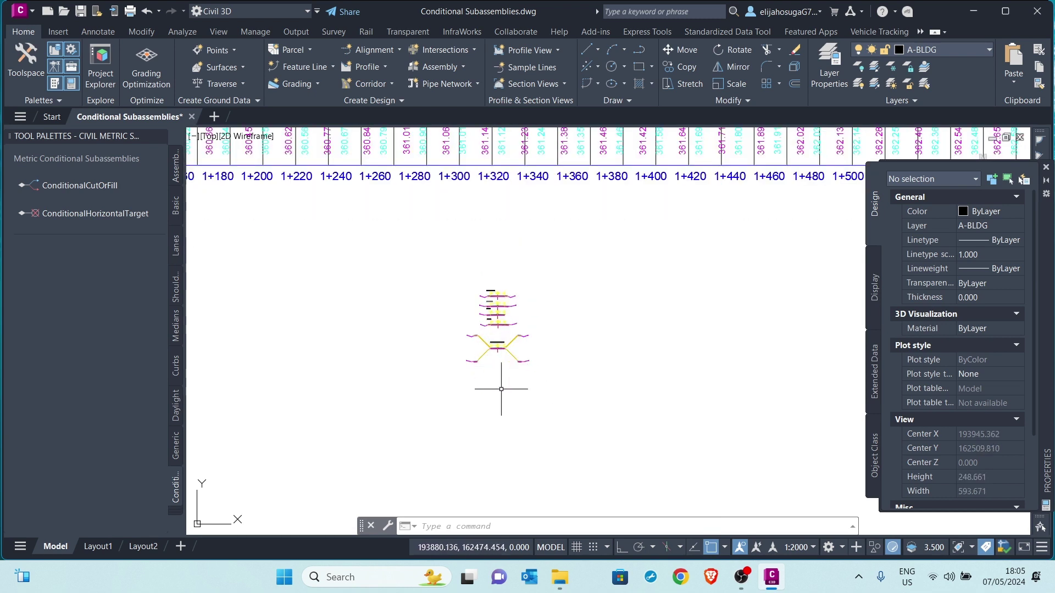